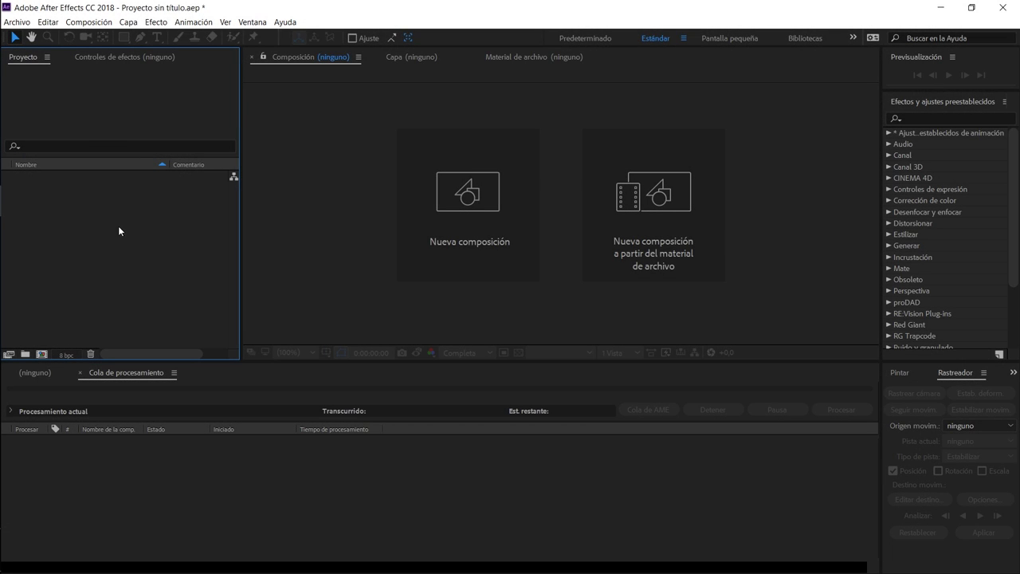
Import both clips, Llama rápida.mov and ORIGINAL.mp4, into the Project panel via Importar > Archivo
right_click(95, 217)
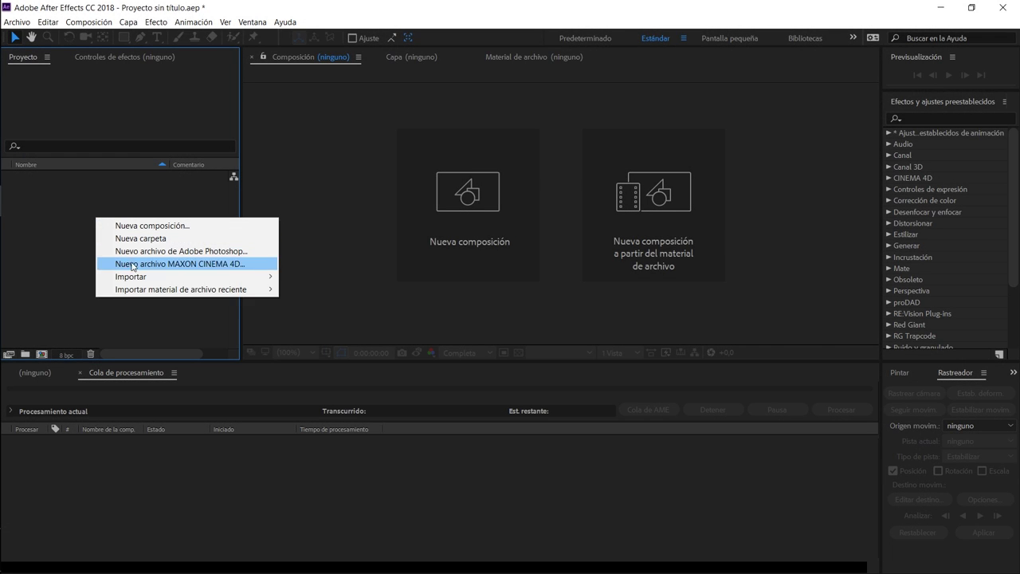
mouse_move(263, 281)
click(301, 277)
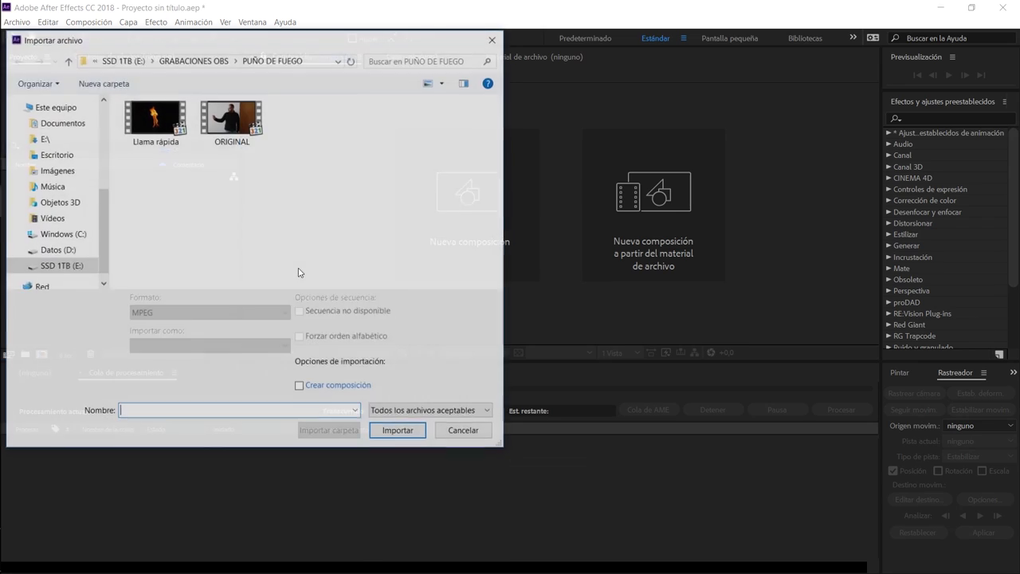
drag(292, 191, 133, 130)
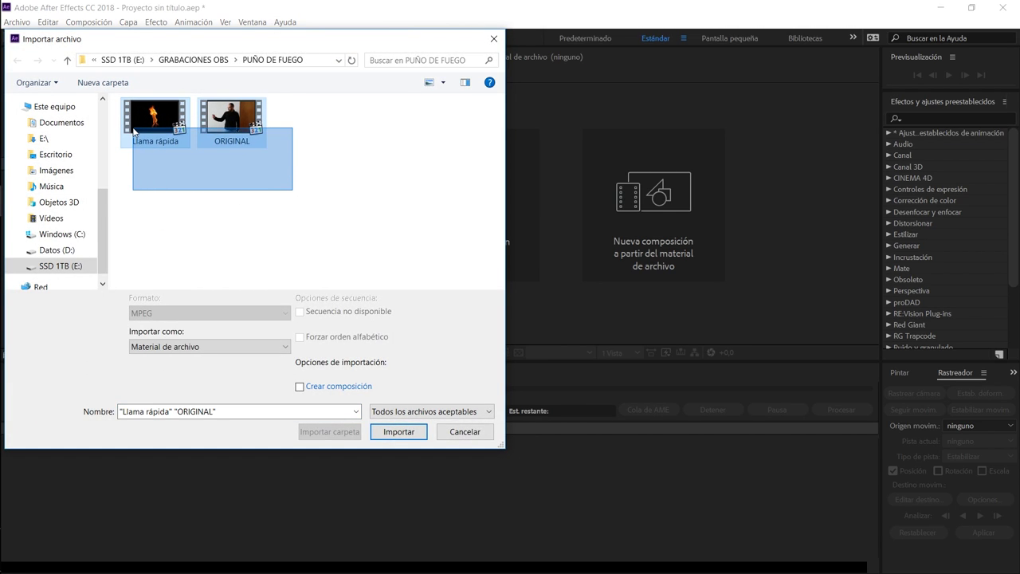
click(397, 431)
click(106, 220)
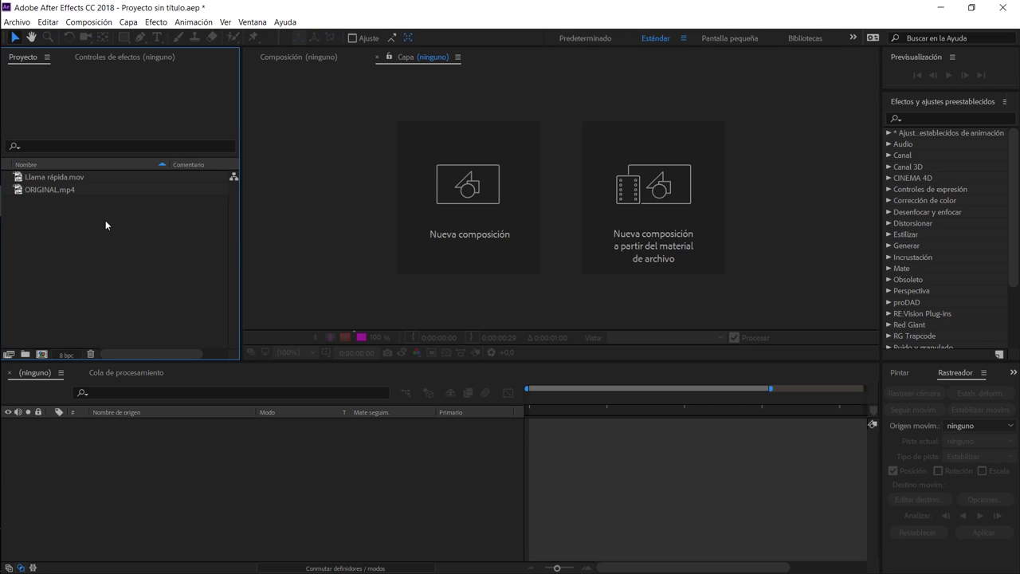
Build the ORIGINAL composition from ORIGINAL.mp4 and play a preview of it
drag(55, 192, 41, 351)
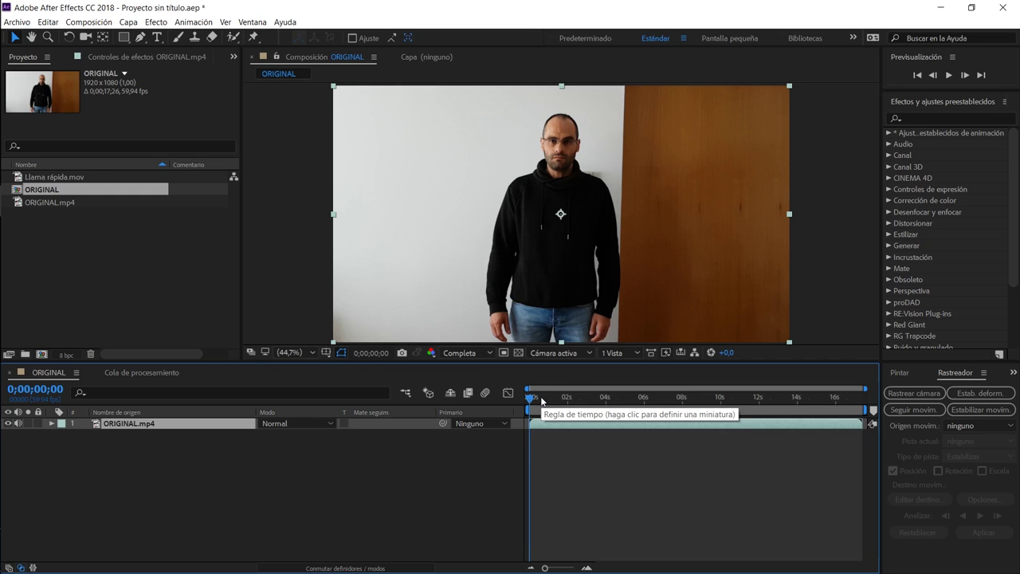
key(space)
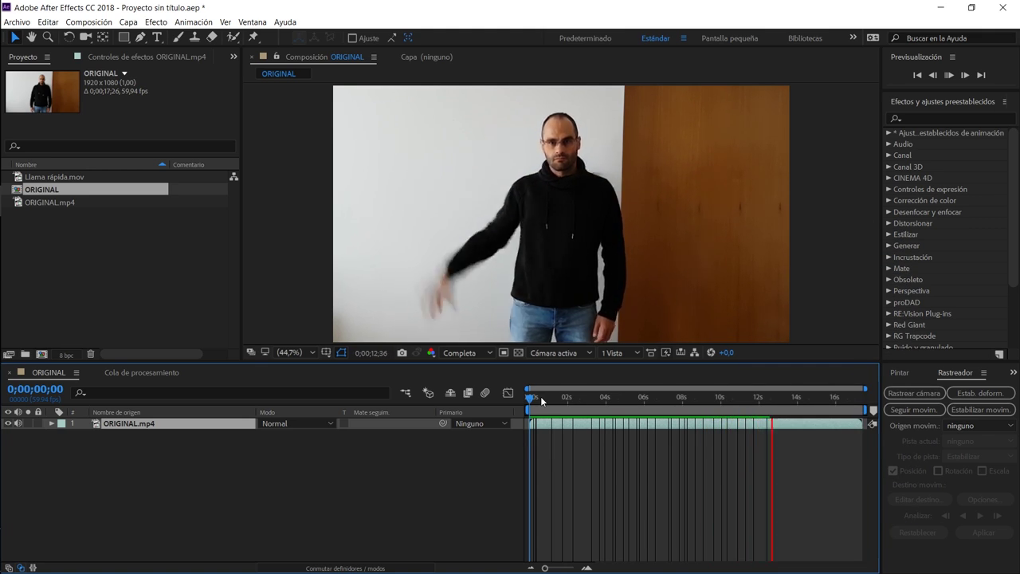
click(95, 242)
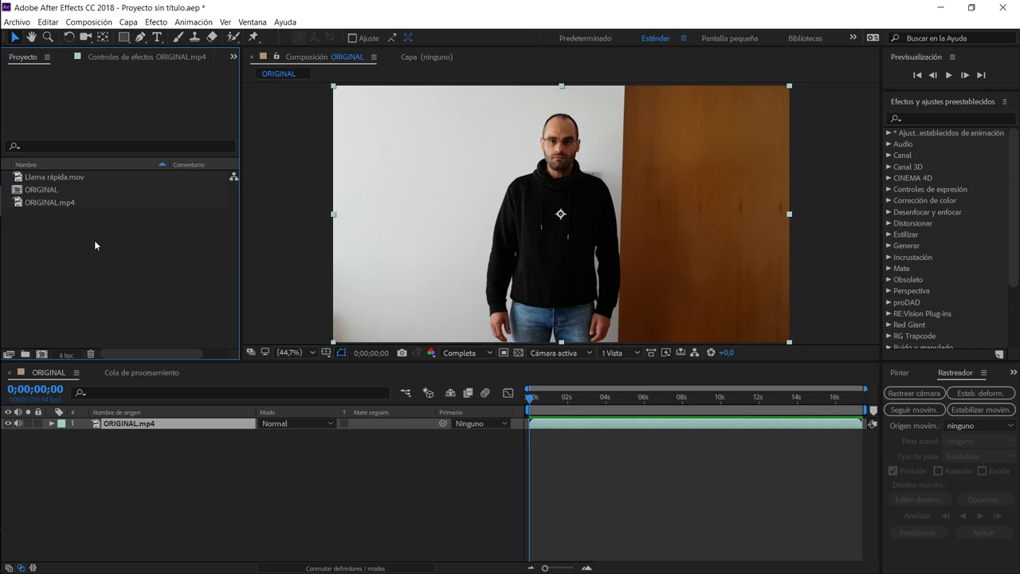
click(167, 453)
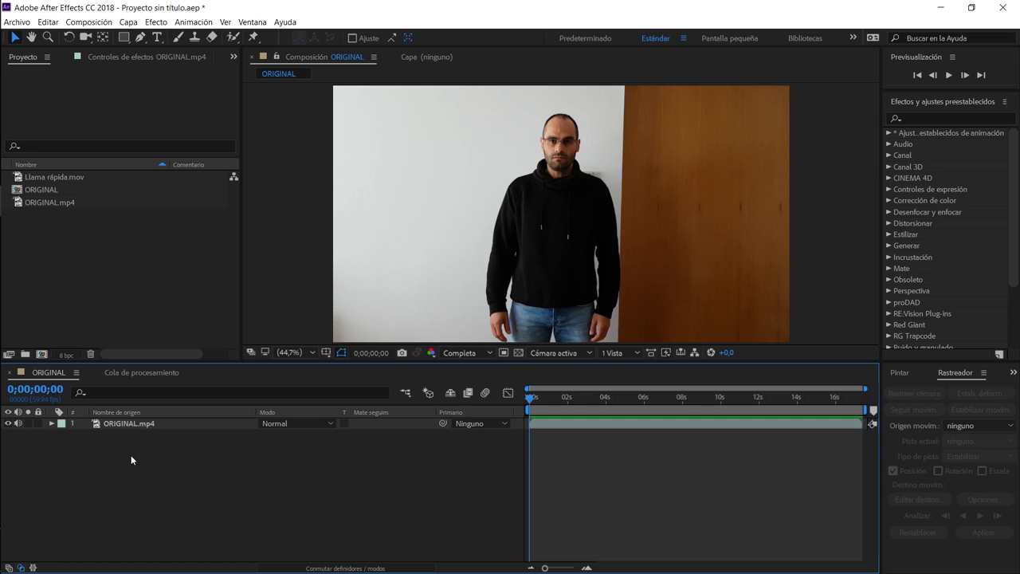
Add a new null object layer to the timeline and rename it RASTREO MANO
right_click(131, 457)
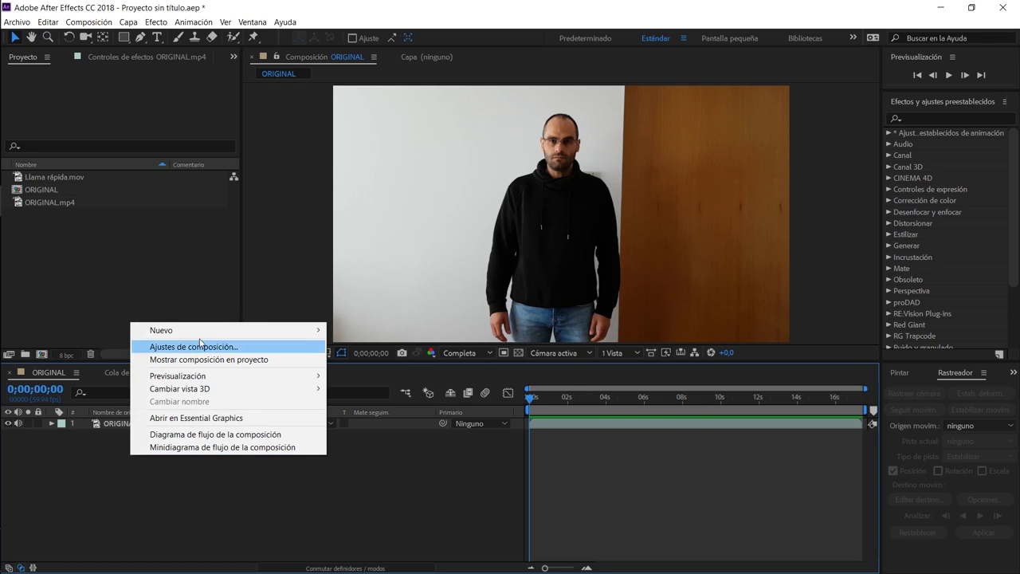
mouse_move(200, 330)
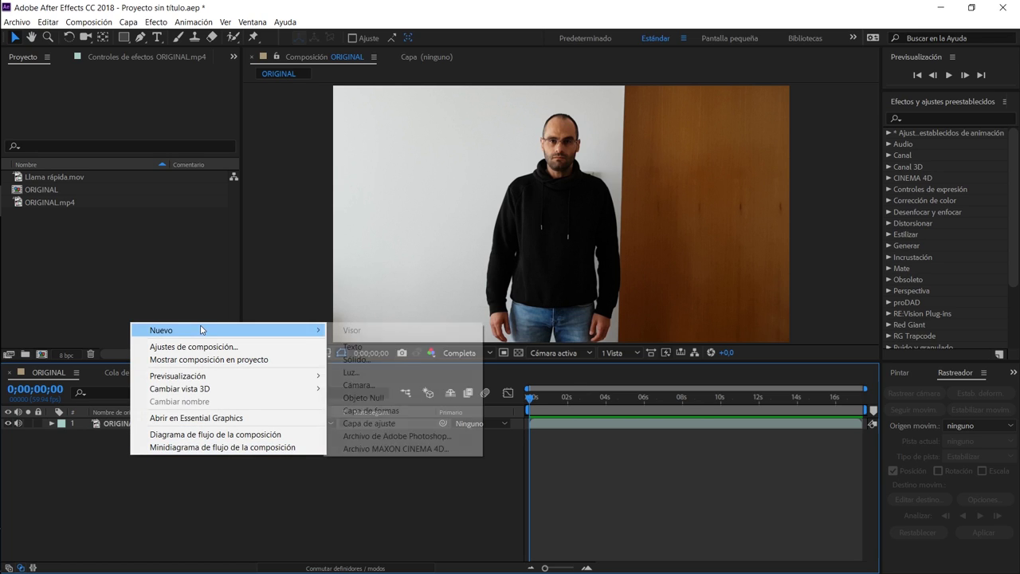
click(378, 400)
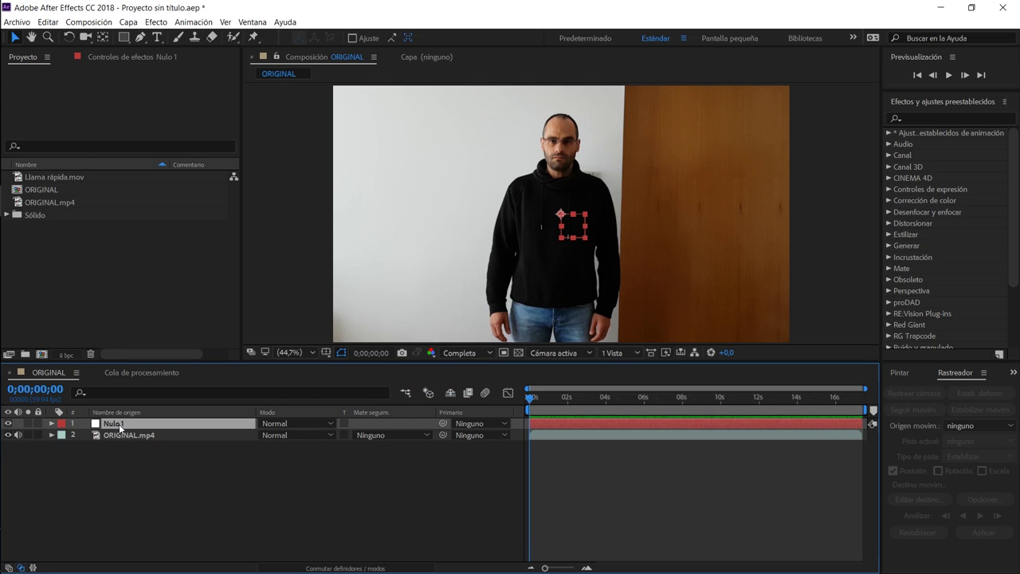
key(Return)
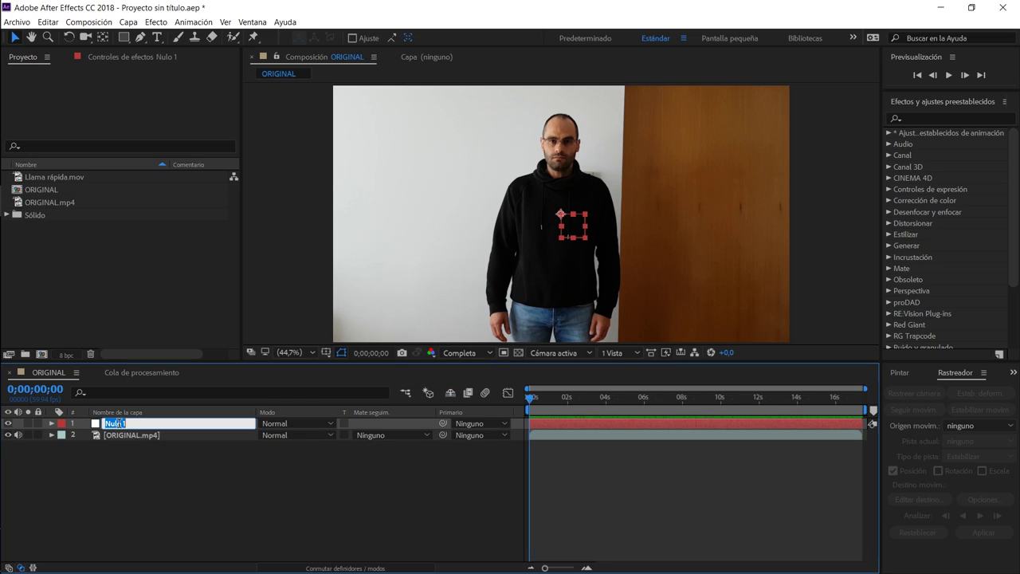
text(RASTRE)
text(O MAN)
key(Return)
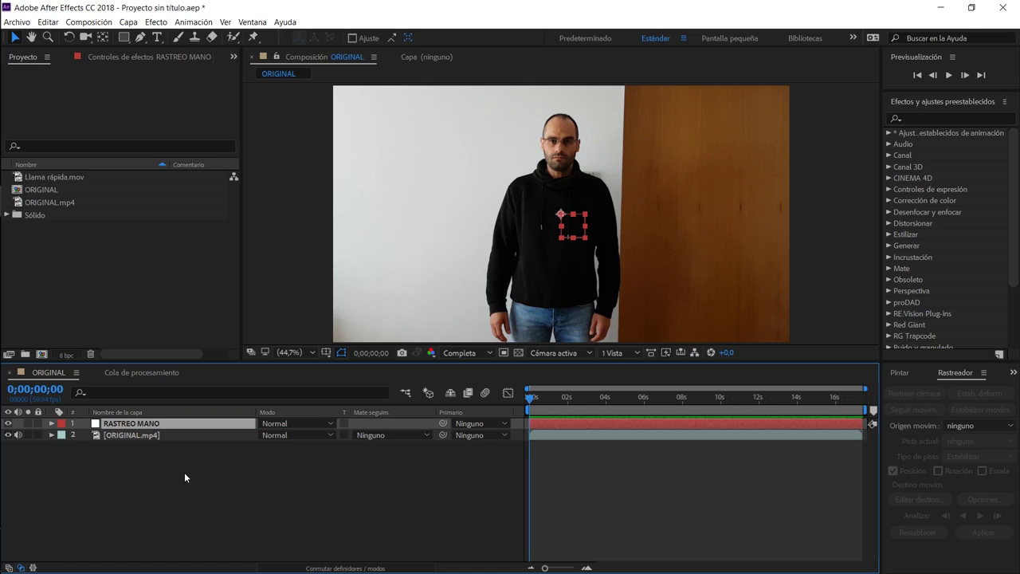
Send the ORIGINAL.mp4 layer to mocha AE via Animación > Seguir en mocha AE
click(127, 435)
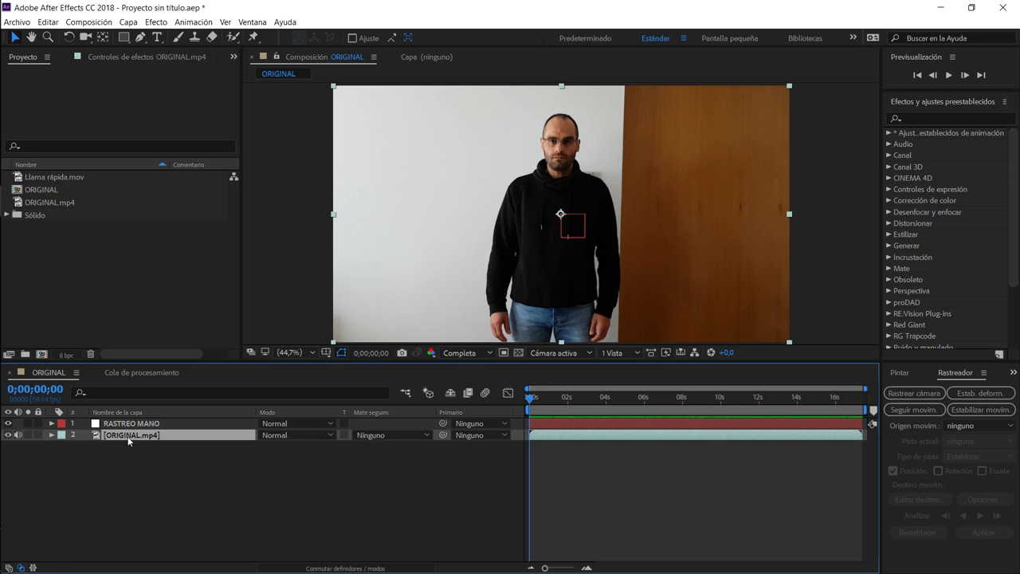
click(191, 24)
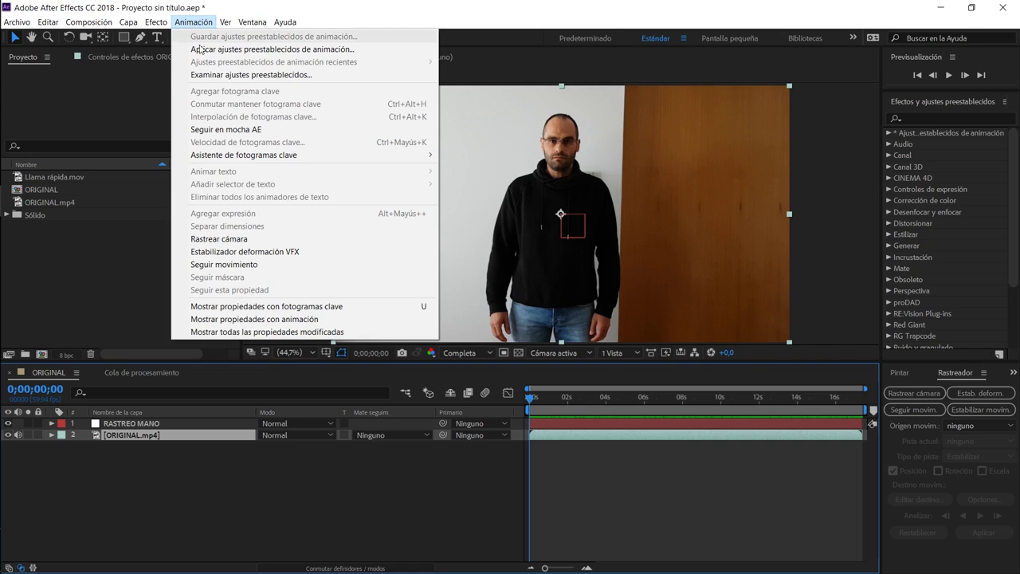
click(226, 130)
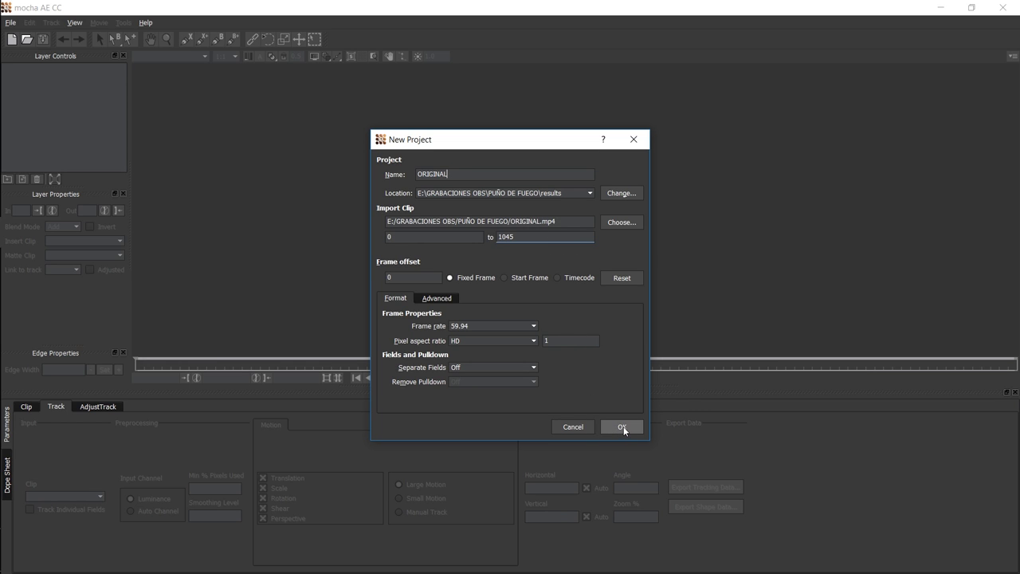
click(623, 428)
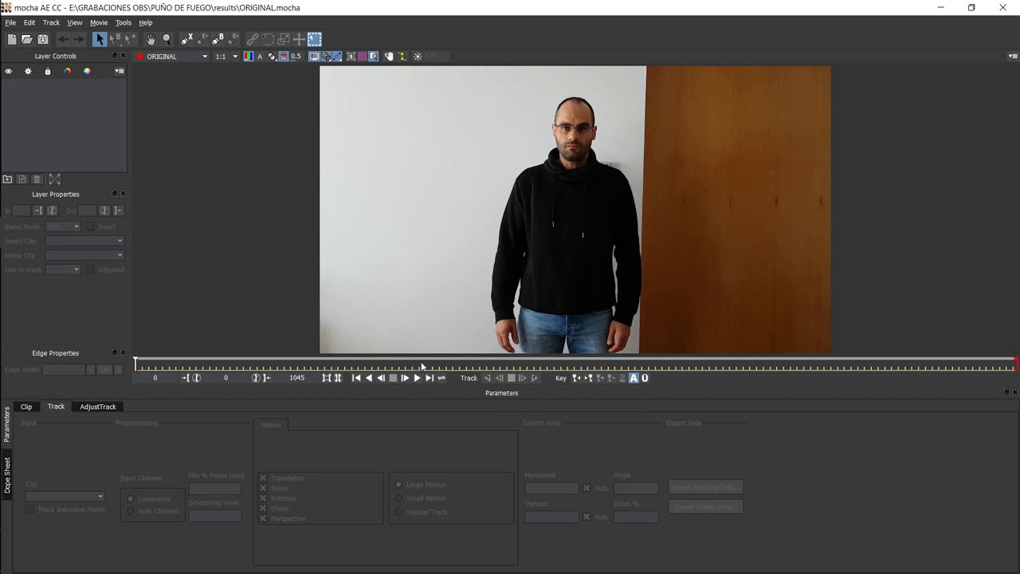
Scrub the mocha timeline to frame 451, where the fist is at the mouth
drag(421, 362, 554, 368)
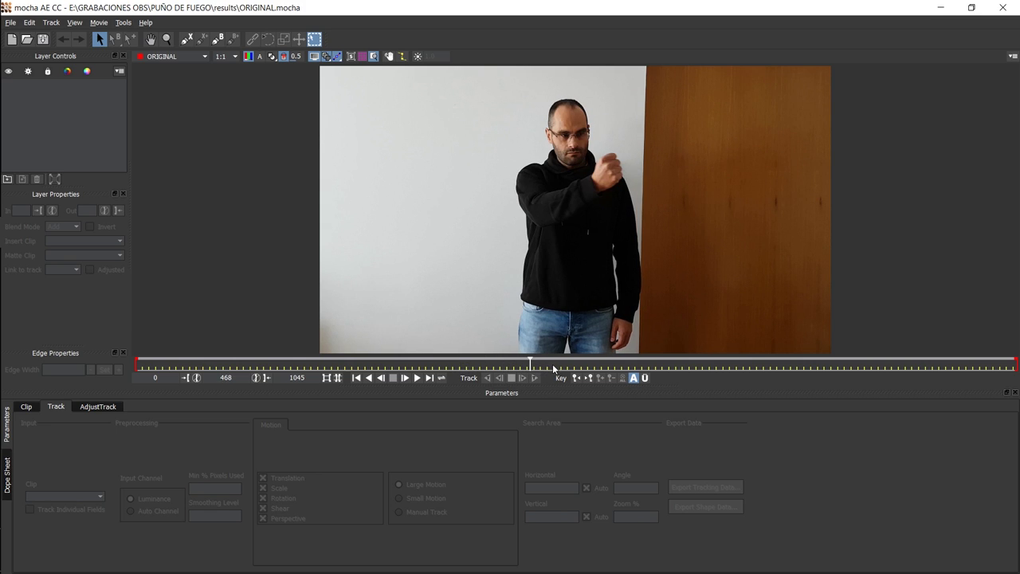
click(523, 367)
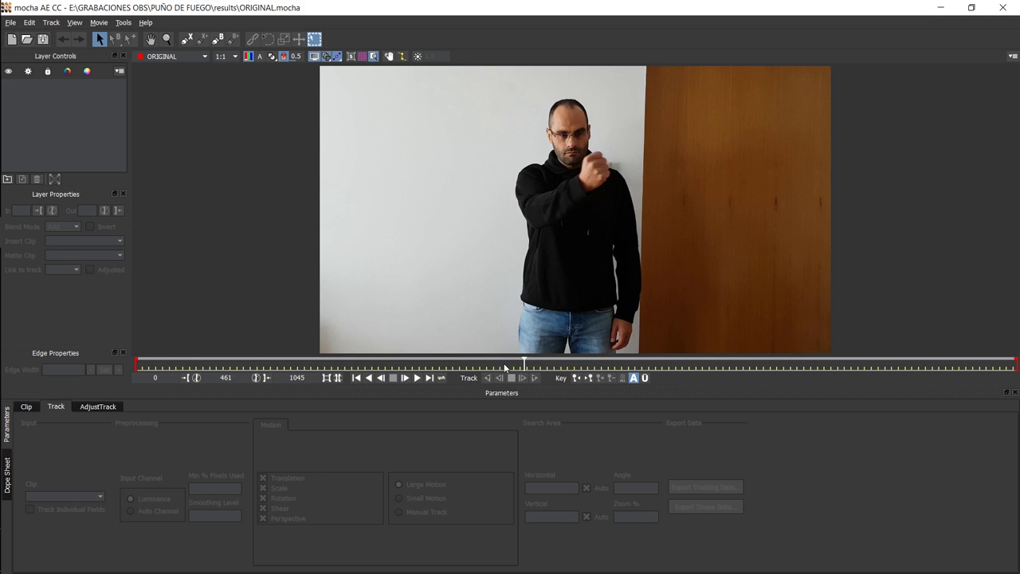
click(508, 367)
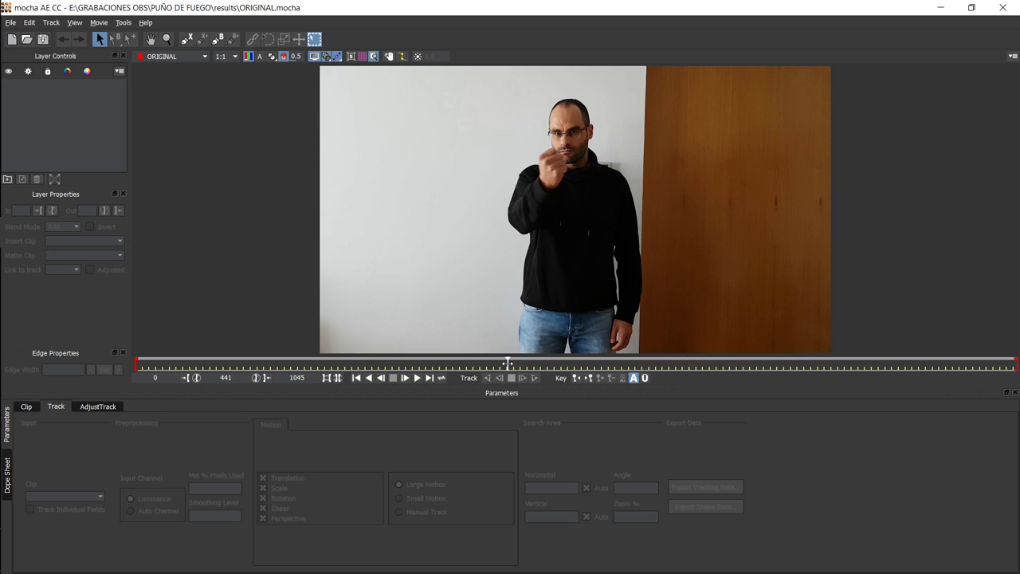
drag(508, 363, 515, 364)
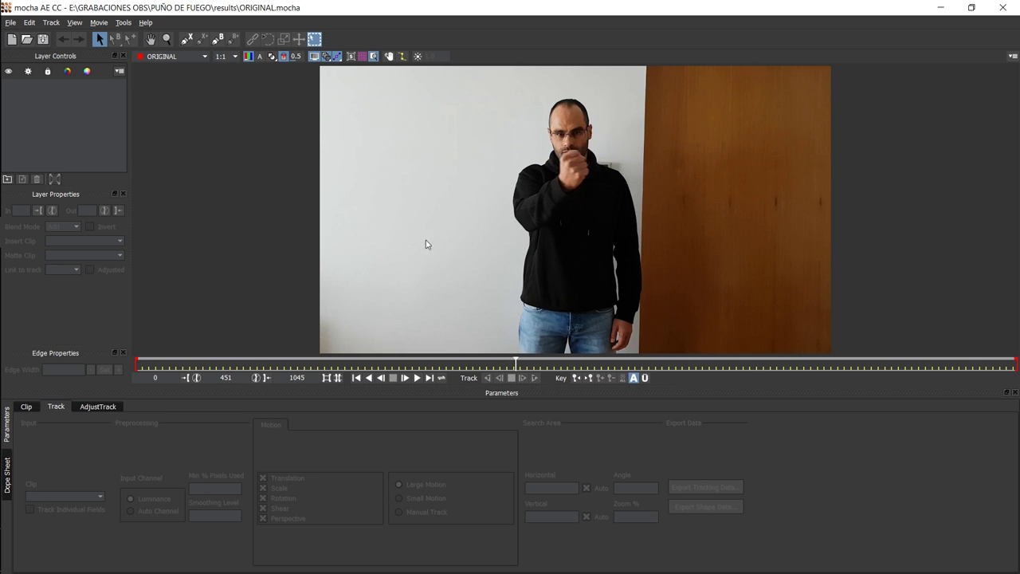
Draw a closed X-Spline around the fist and face at frame 451, creating Layer 1
click(191, 43)
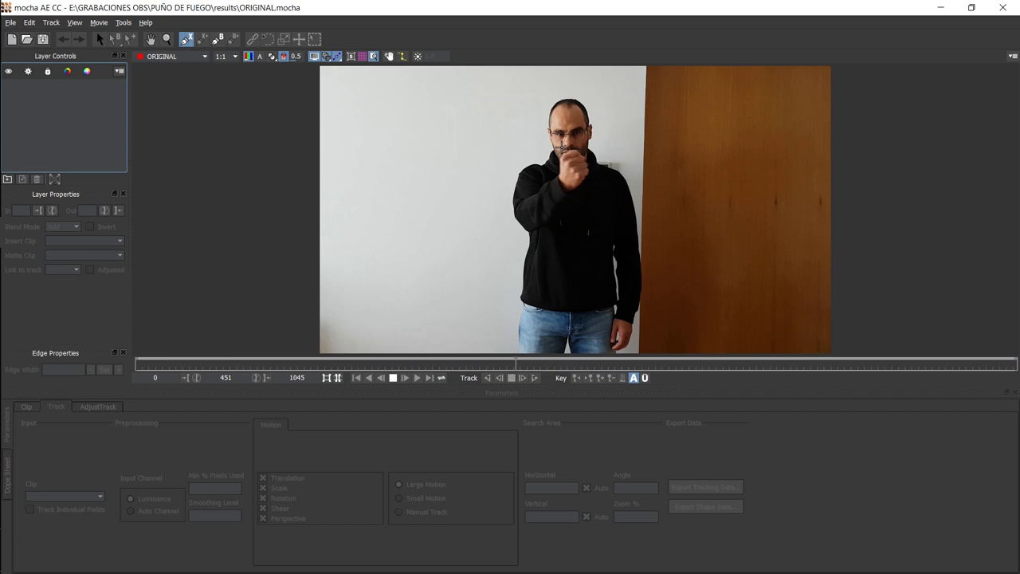
click(563, 146)
click(572, 130)
click(537, 151)
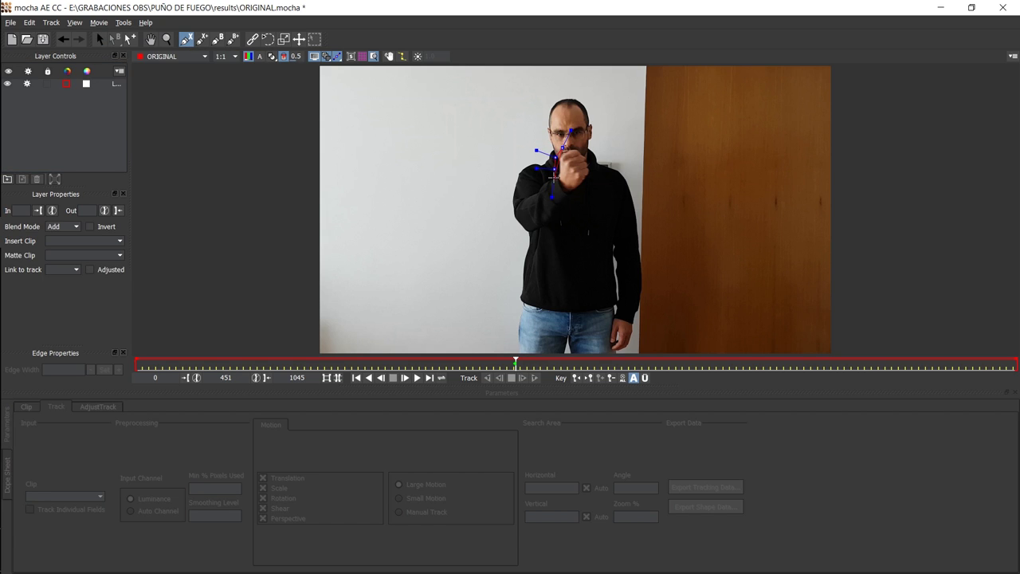
click(556, 182)
click(568, 191)
click(586, 186)
click(594, 169)
click(605, 144)
click(590, 127)
right_click(571, 145)
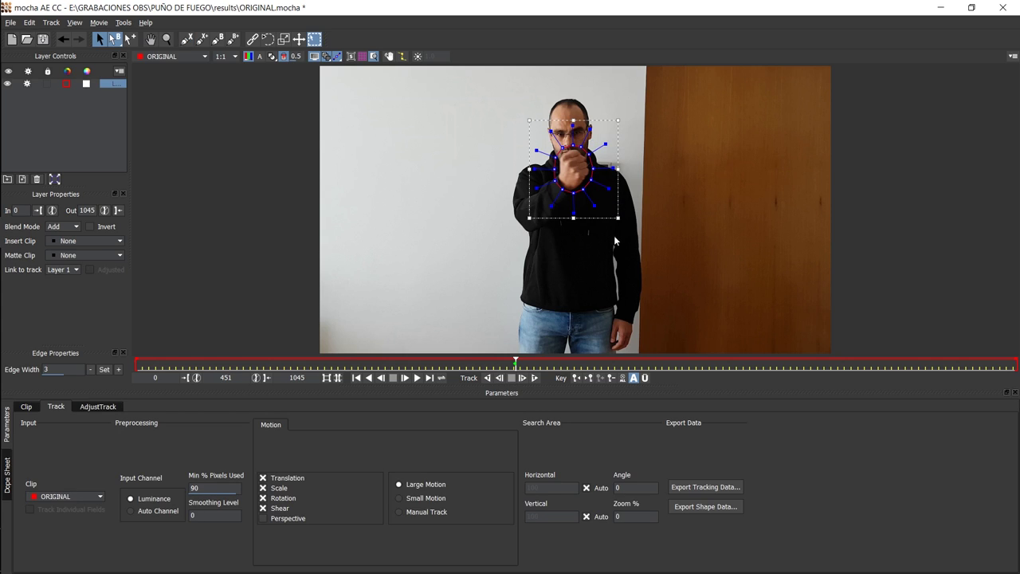
Track Layer 1 backward to frame 214, then forward from frame 449 through the arm movement
click(487, 379)
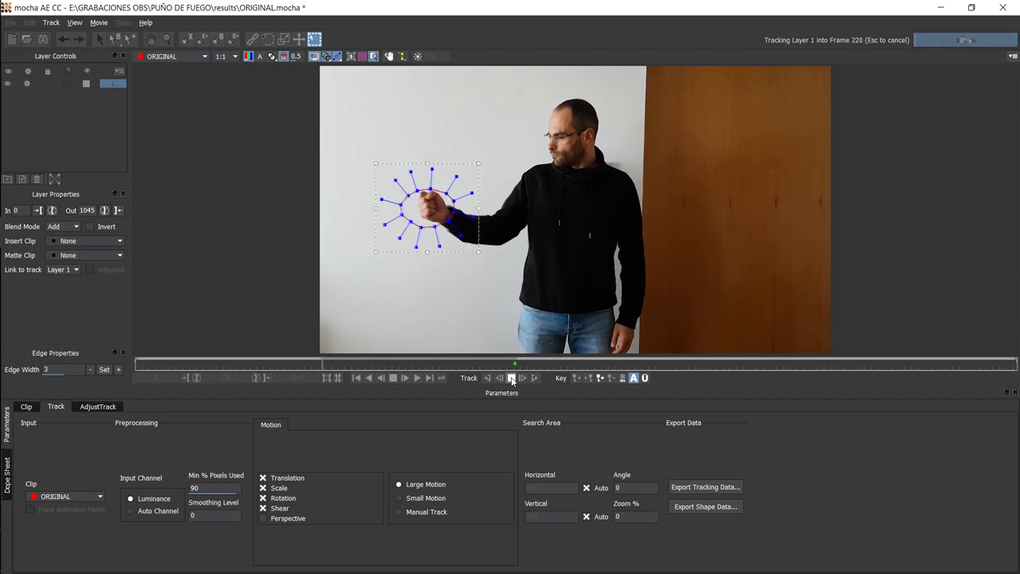
click(512, 379)
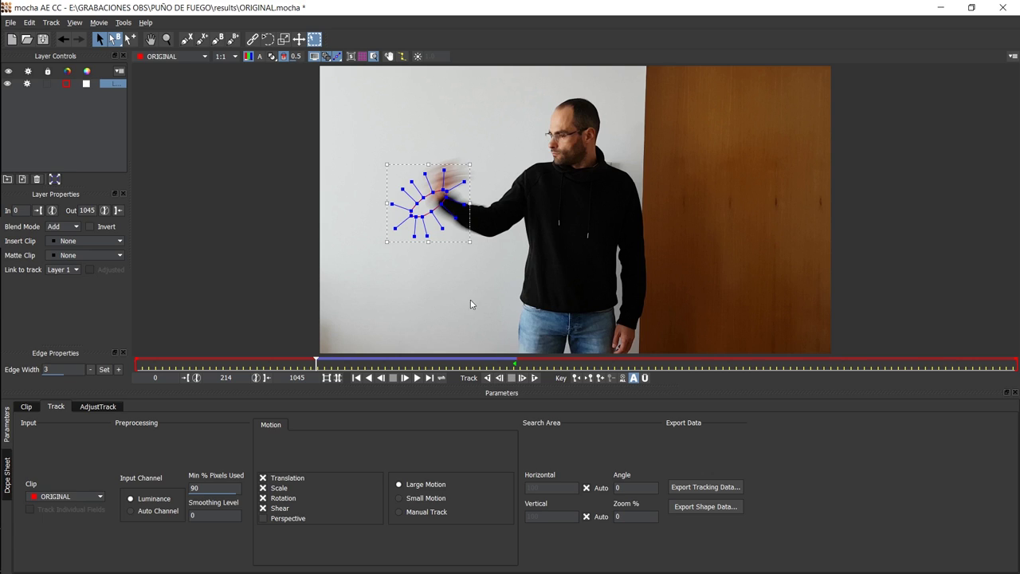
click(514, 365)
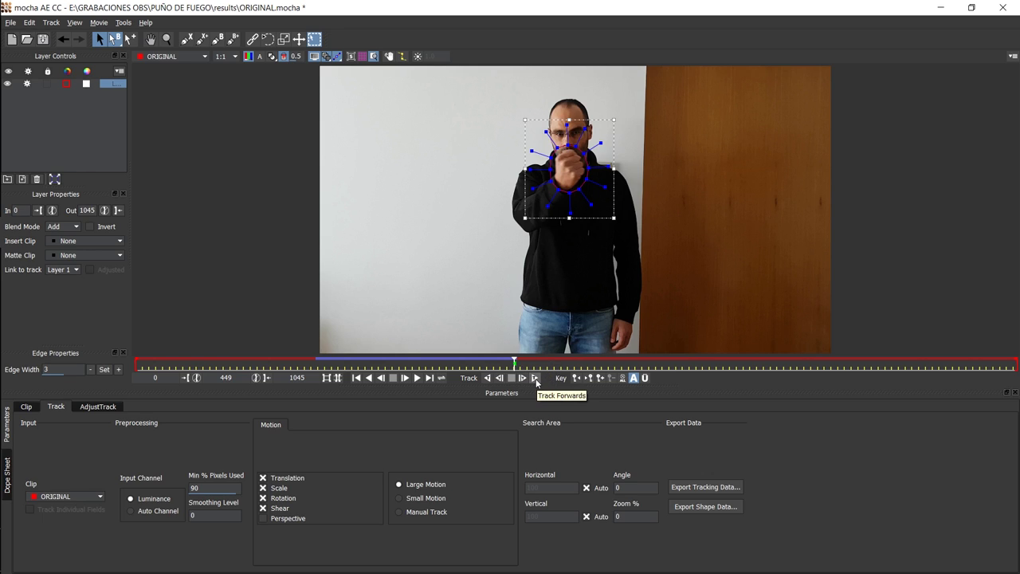
click(535, 379)
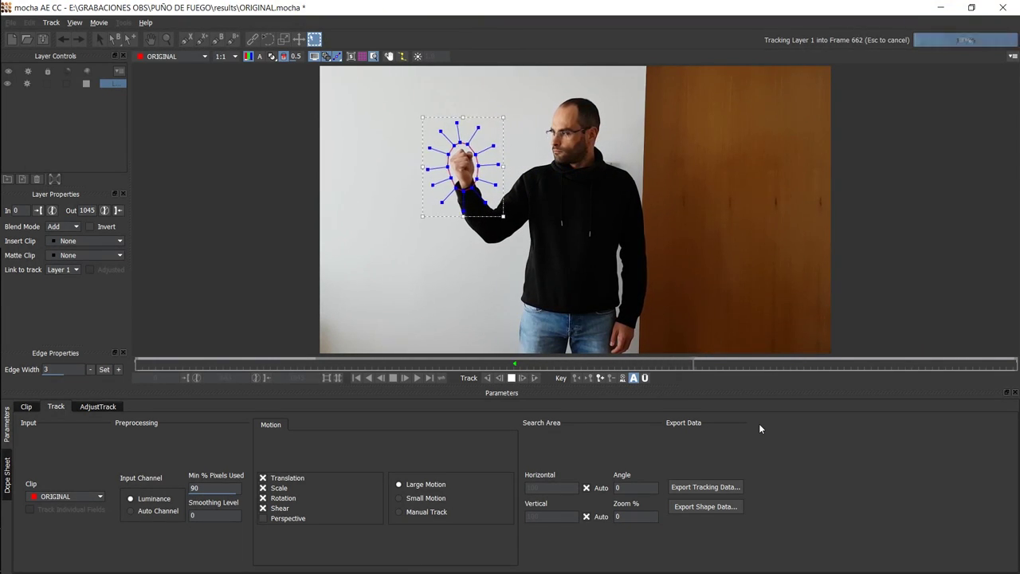
click(513, 379)
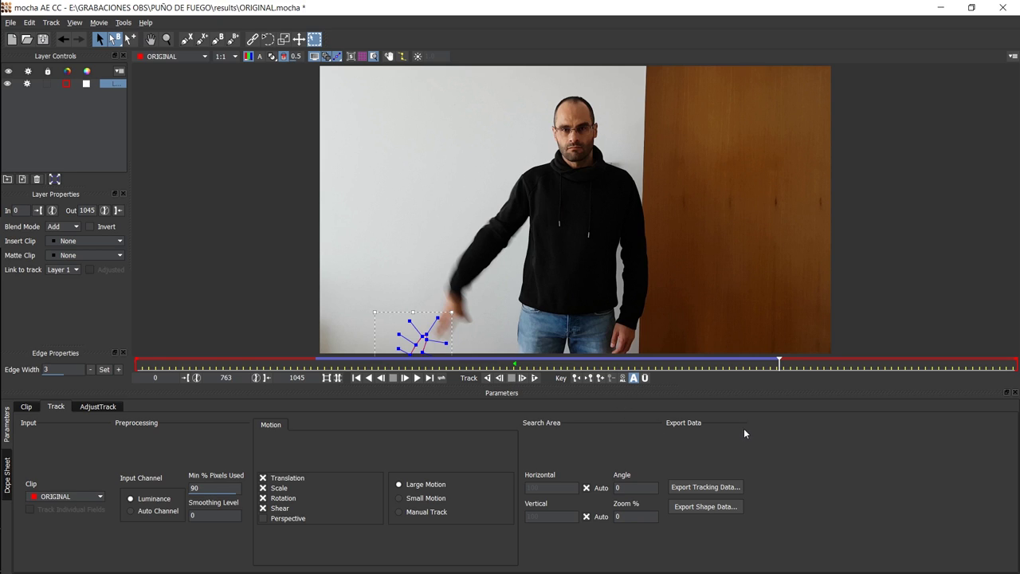
Copy Layer 1's track as After Effects Transform Data to the clipboard and return to After Effects
click(698, 487)
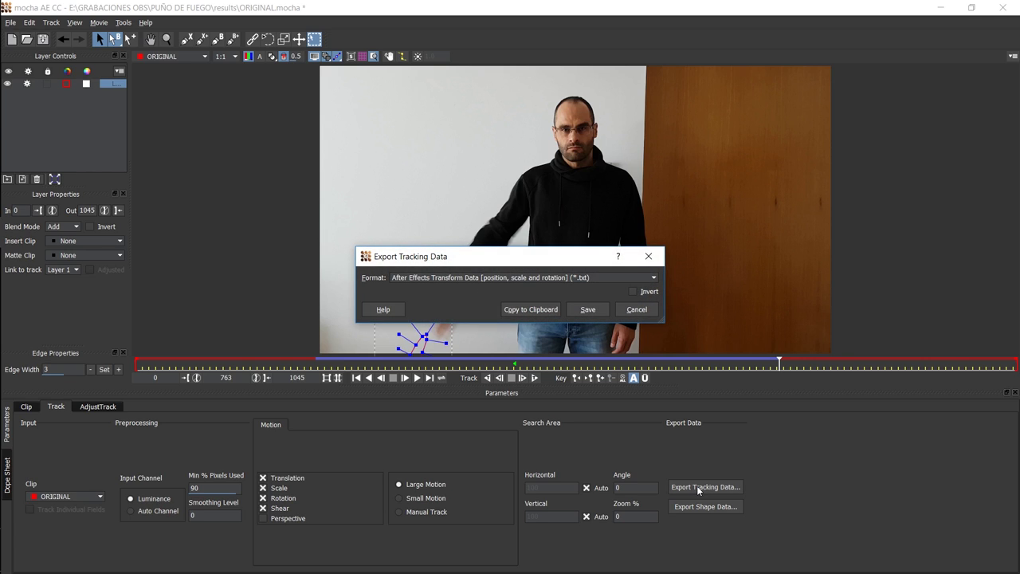
click(532, 310)
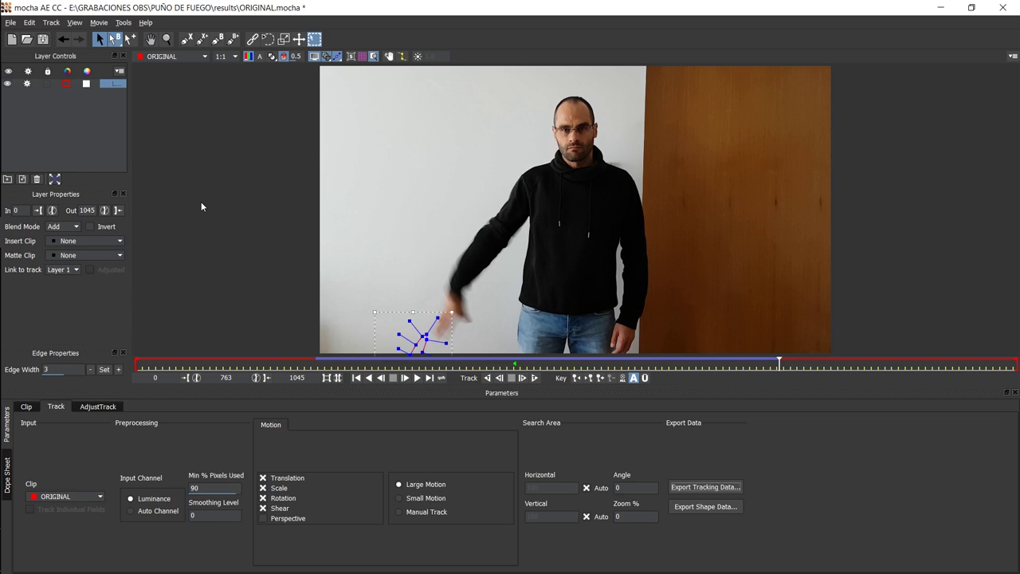
key(alt+Tab)
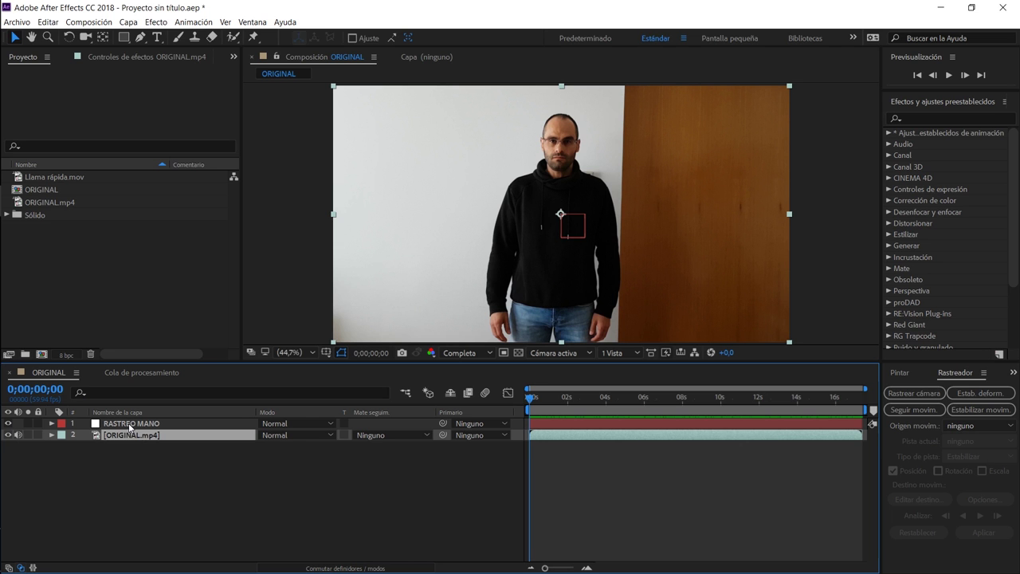
Paste the mocha tracking keyframes onto the RASTREO MANO null layer
click(130, 424)
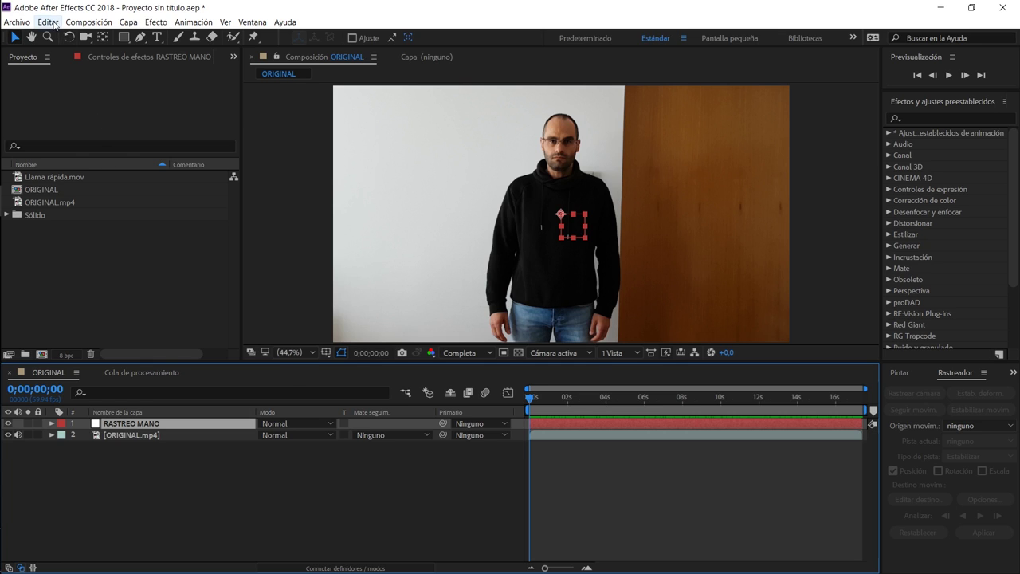
click(48, 22)
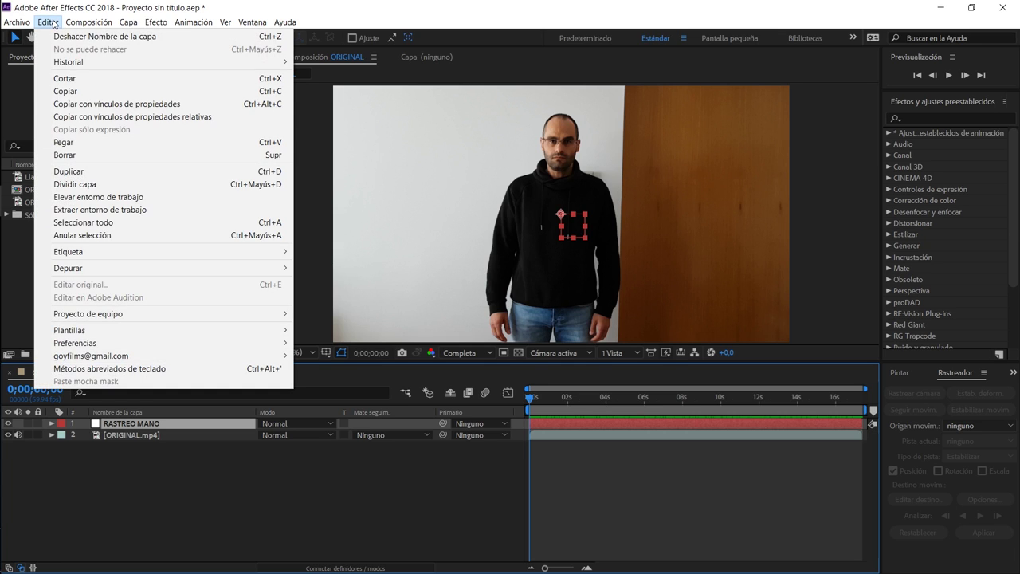
click(75, 142)
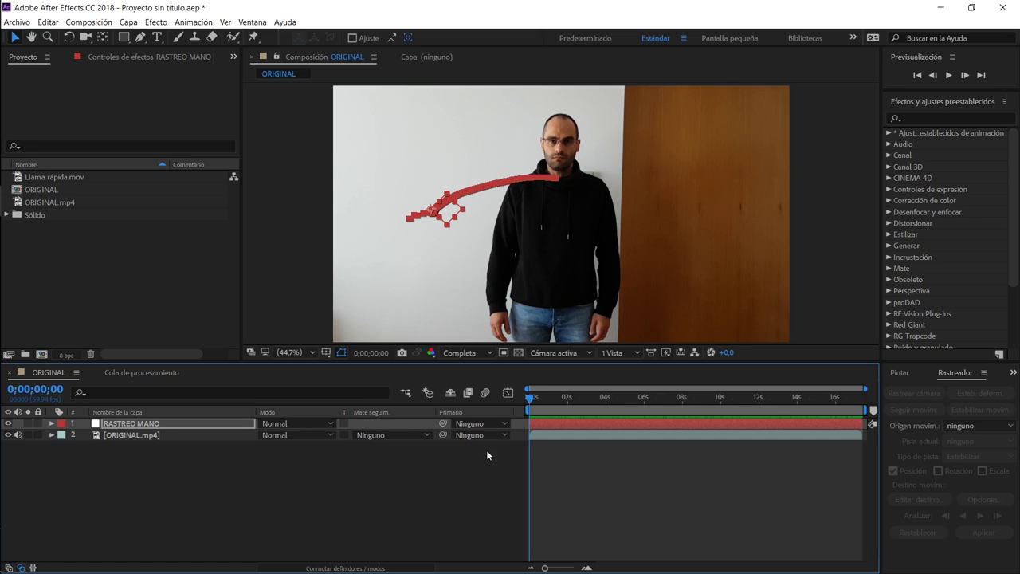
Check the null follows the fist at times between 0;00;05;50 and 0;00;14;12
click(694, 399)
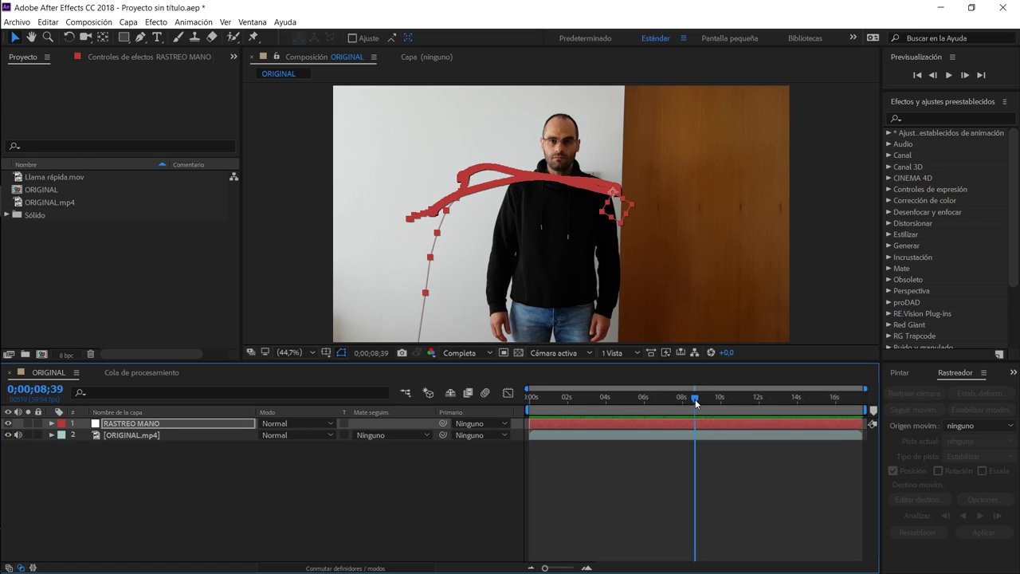
drag(695, 402, 671, 398)
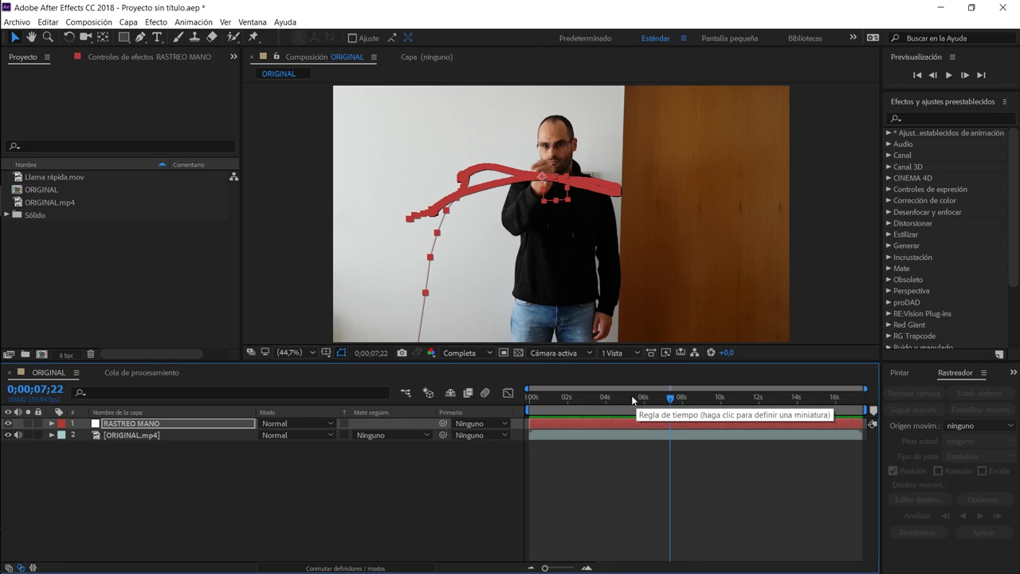
scroll(542, 176, up, 3)
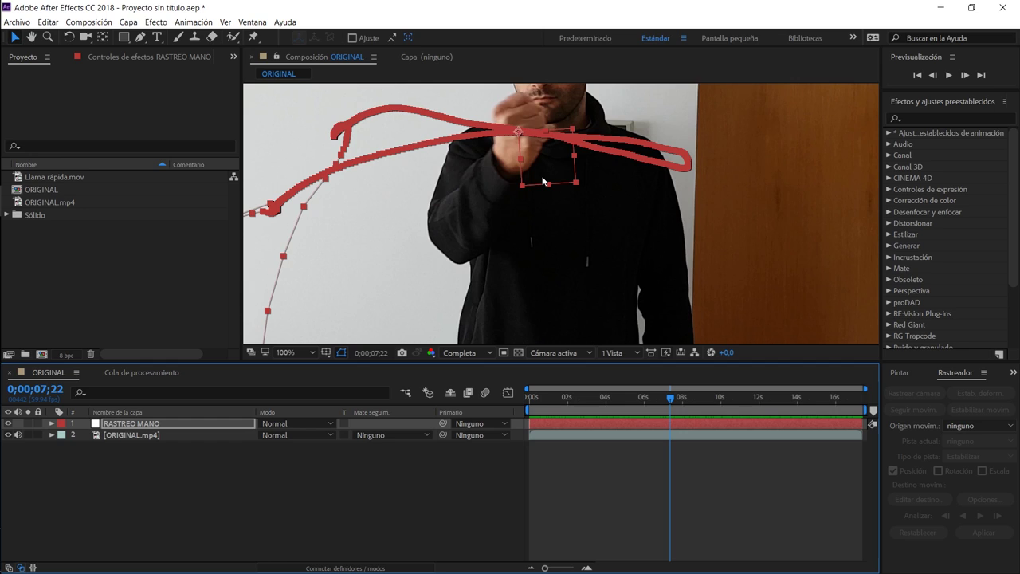
scroll(542, 179, up, 1)
scroll(542, 181, down, 1)
key(h)
drag(544, 210, 563, 278)
key(v)
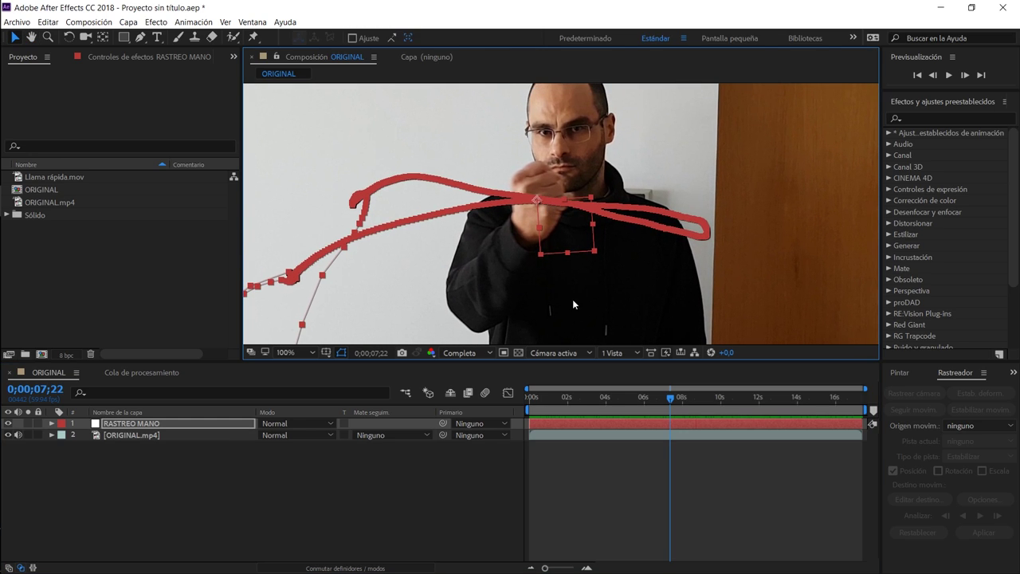
click(641, 398)
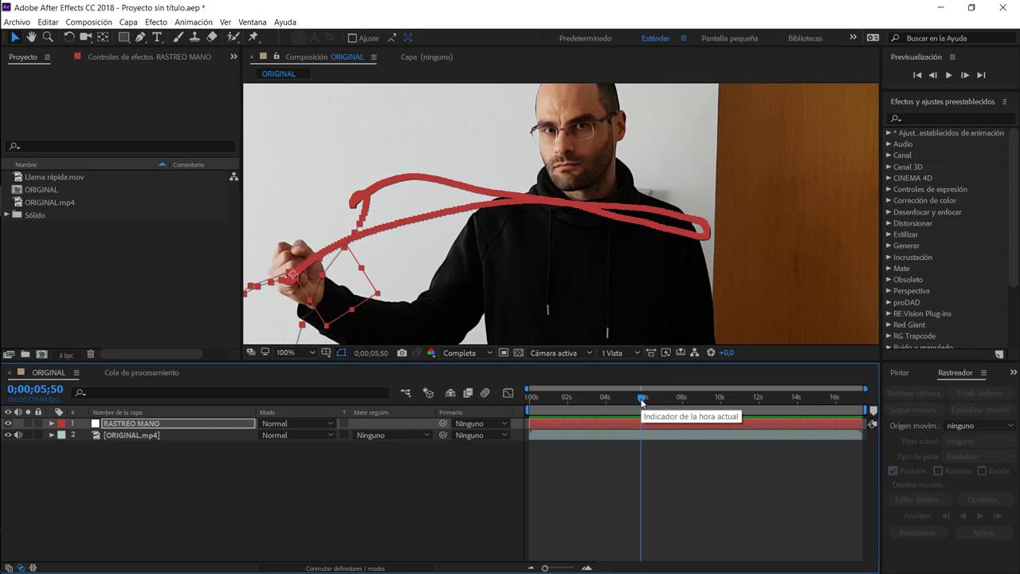
click(711, 398)
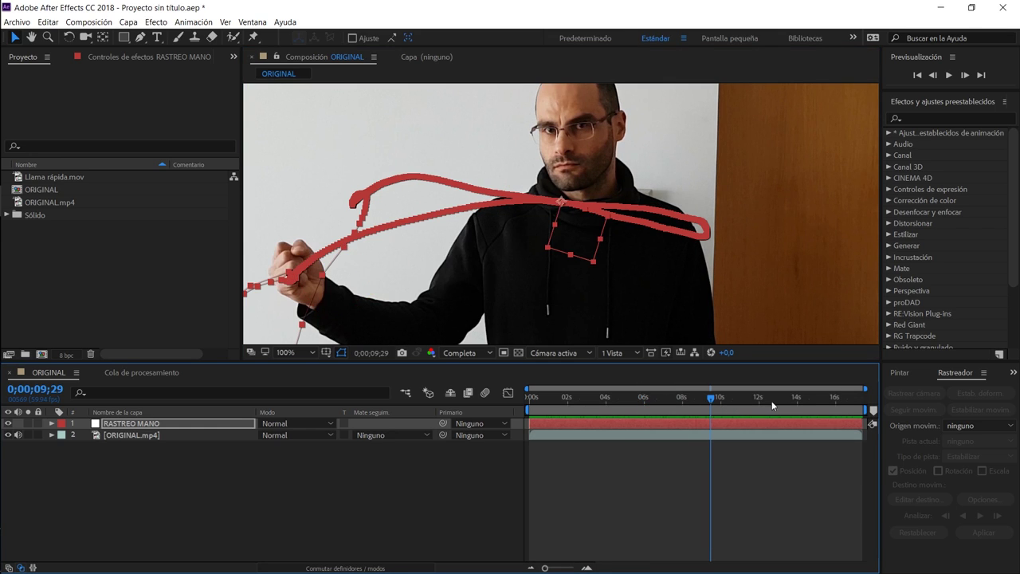
click(801, 399)
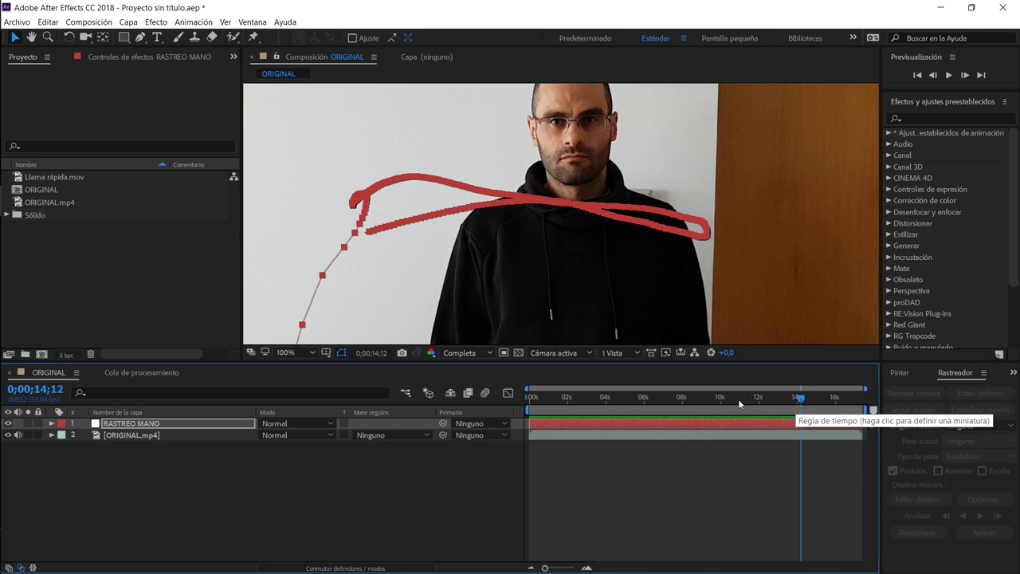
click(764, 398)
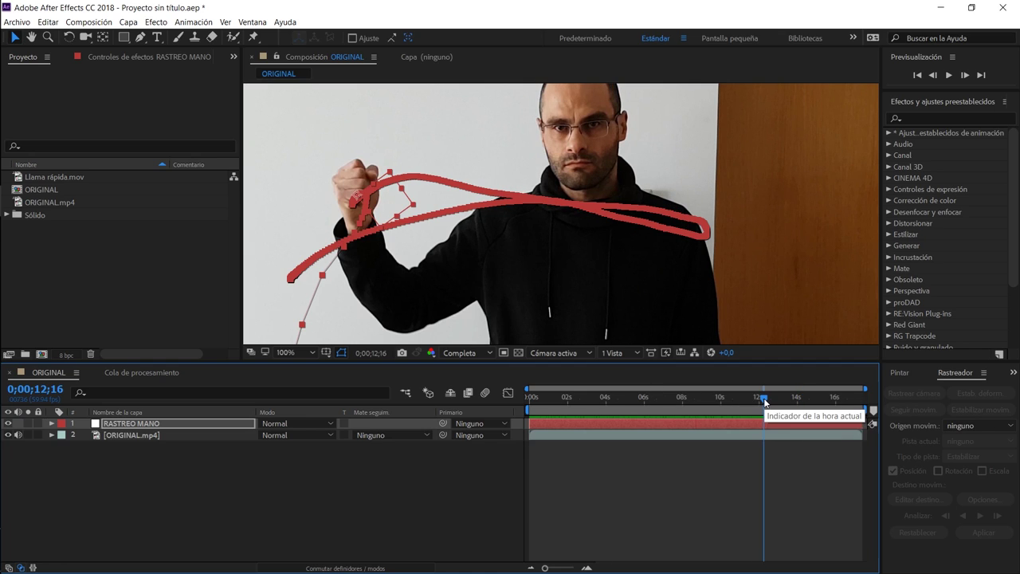
click(727, 397)
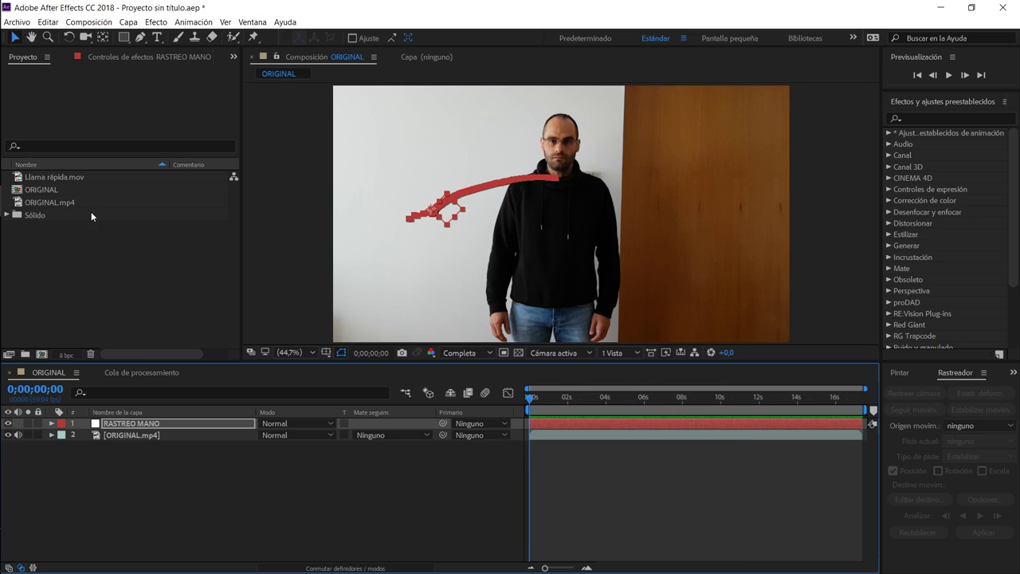
Place Llama rápida.mov above RASTREO MANO and locate the flame's end near 0;00;02;43
click(53, 178)
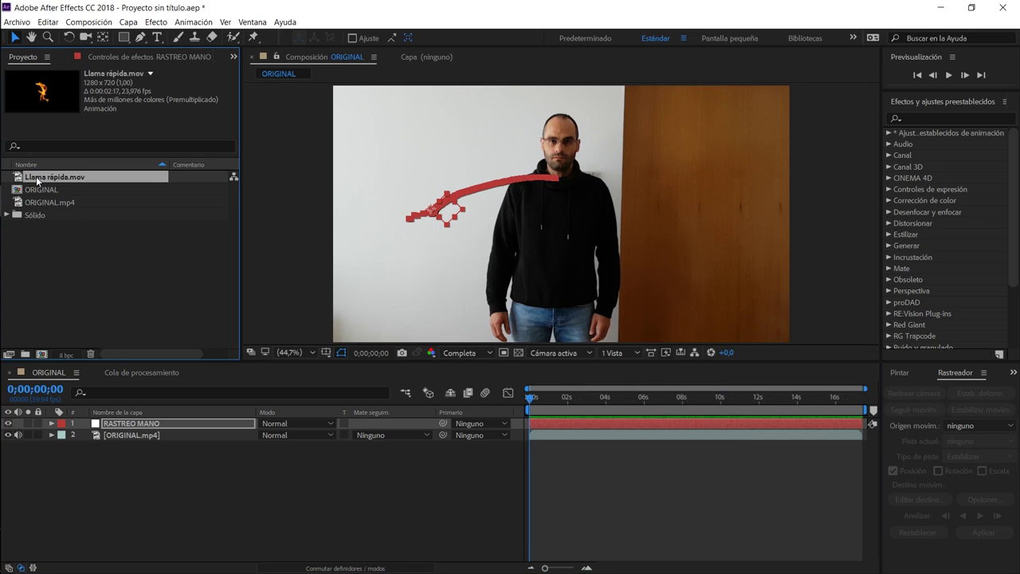
drag(36, 176, 107, 427)
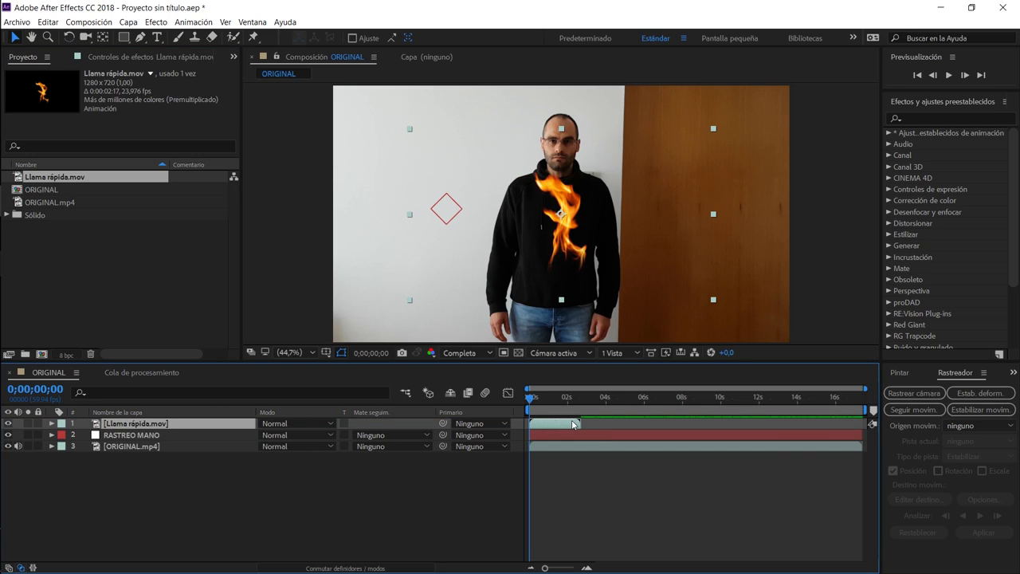
click(550, 399)
mouse_move(552, 401)
mouse_down()
mouse_move(584, 403)
mouse_move(539, 404)
mouse_up()
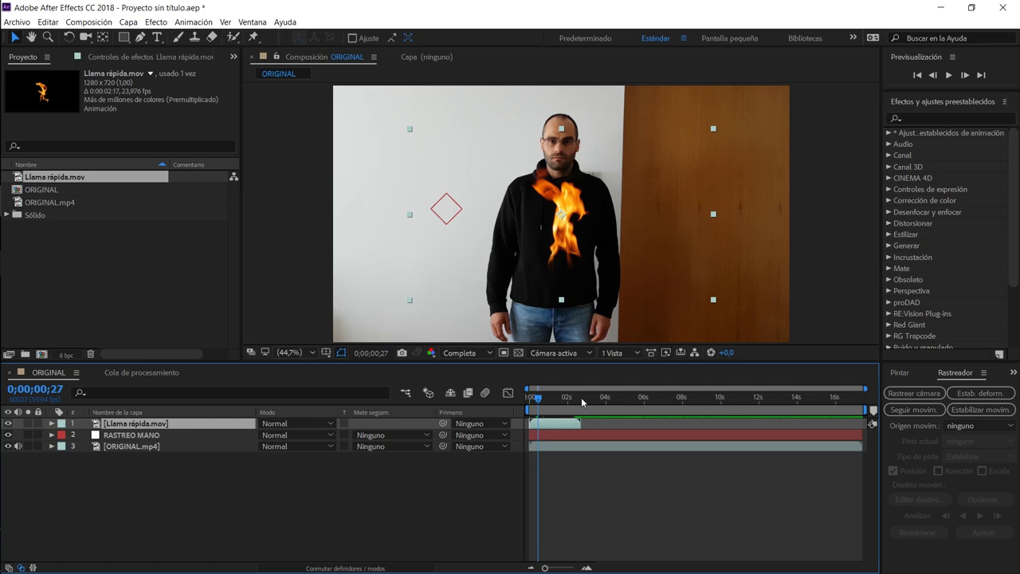
click(581, 397)
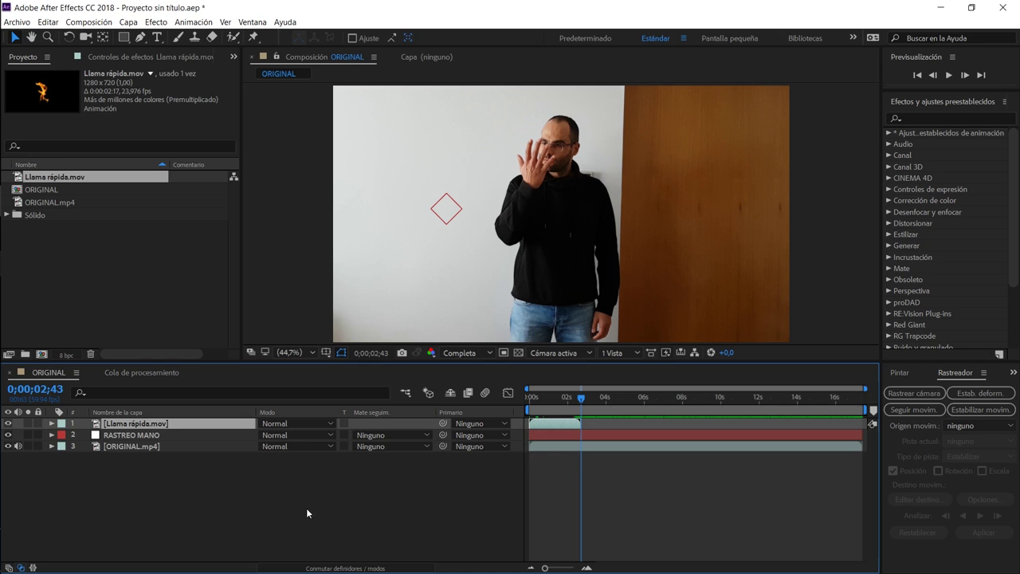
Enable Tiempo > Activar remapeo de tiempo on the Llama rápida.mov layer
right_click(158, 428)
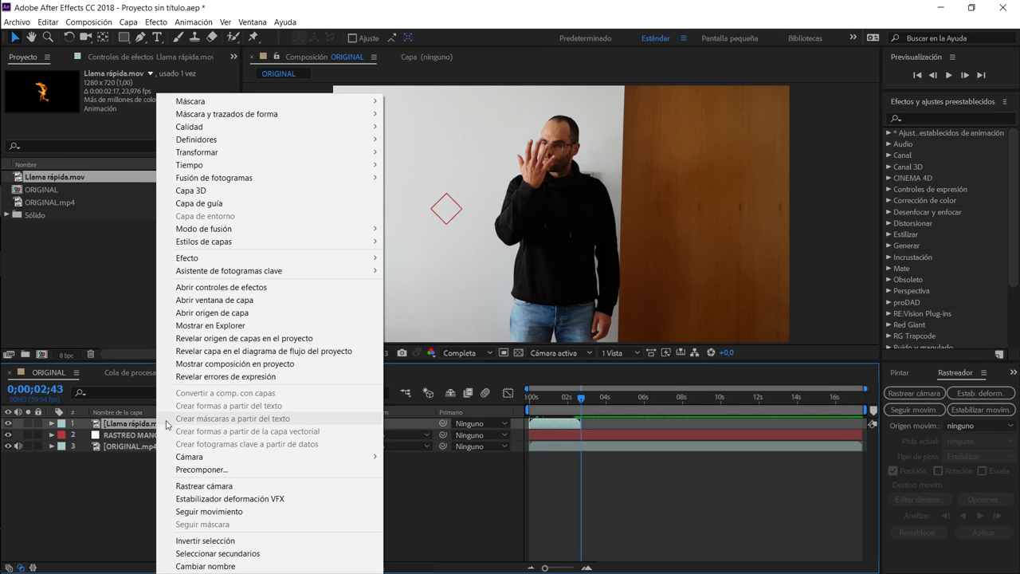
mouse_move(248, 163)
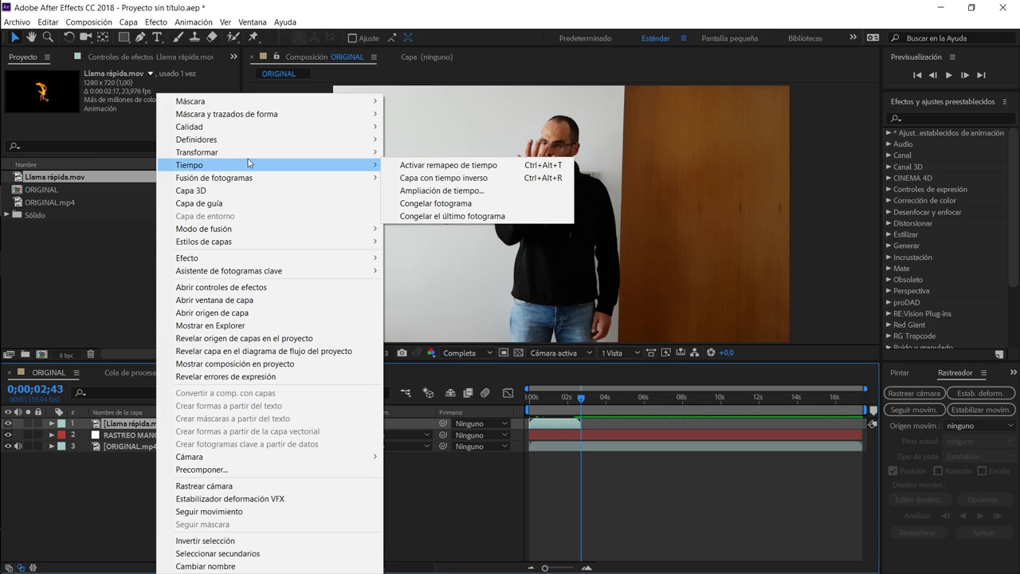
click(448, 168)
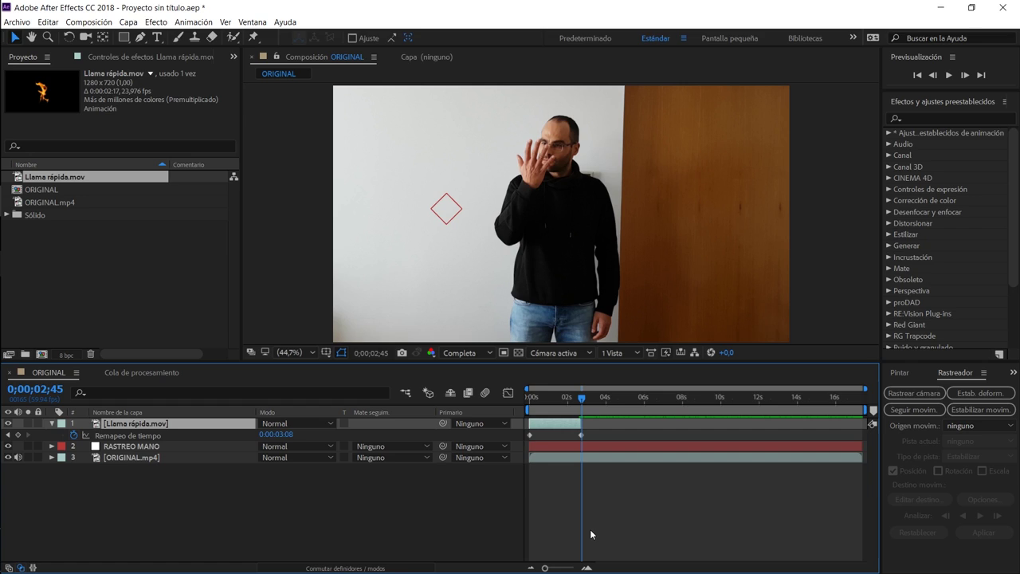
Add a Remapeo de tiempo keyframe at 0;00;02;41 and delete the trailing end keyframe
key(Page_Up)
key(Page_Up)
key(Page_Up)
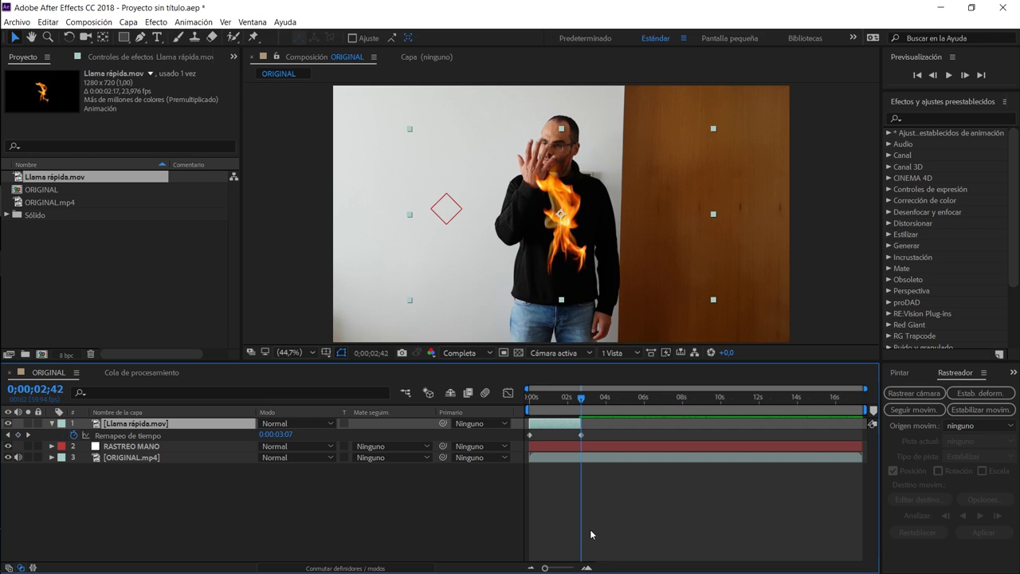
key(Page_Down)
key(Page_Up)
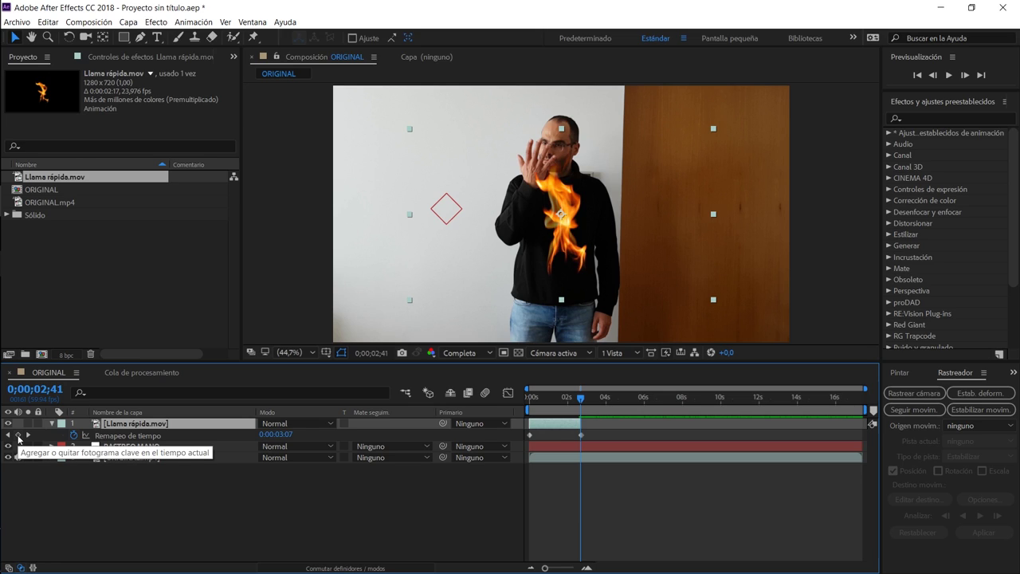
click(18, 435)
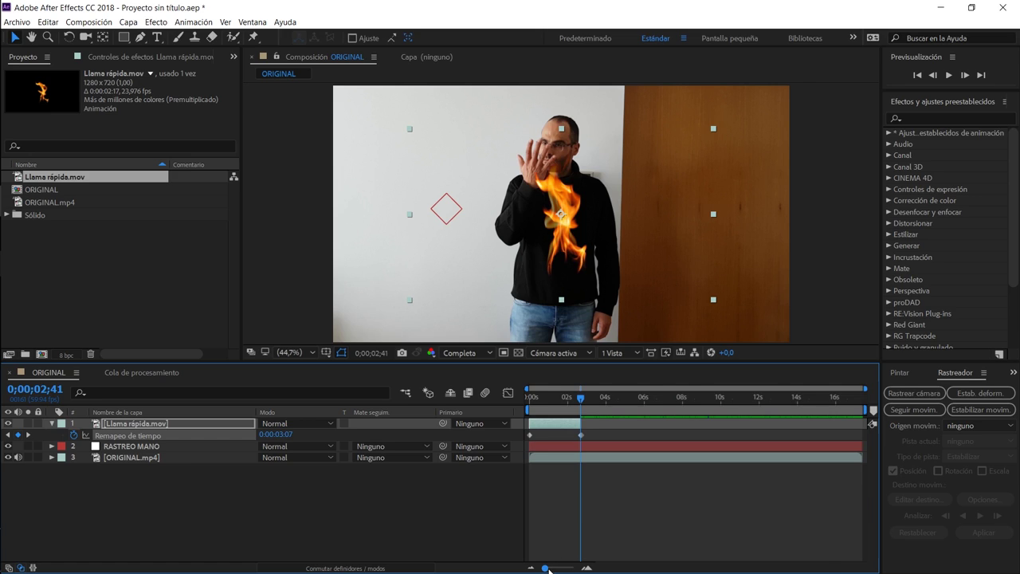
drag(546, 568, 573, 568)
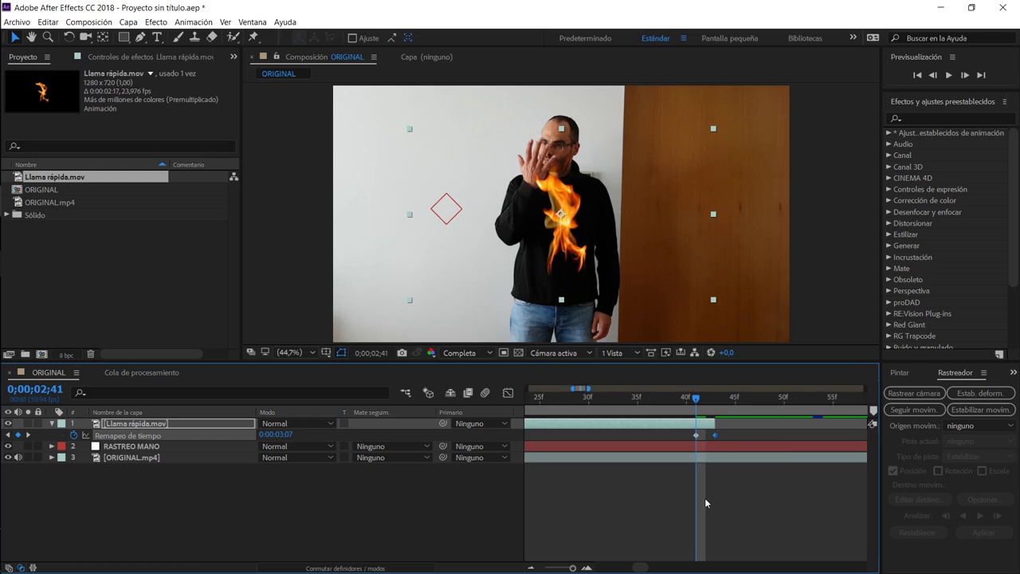
key(Delete)
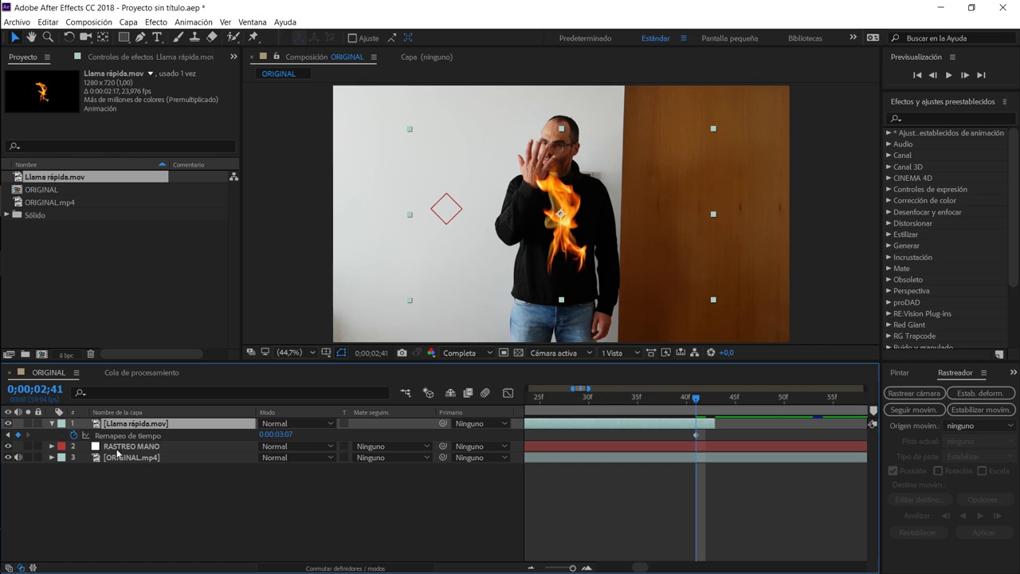
Add a loopOut(type = "cycle") expression to the flame's Remapeo de tiempo
alt+click(74, 435)
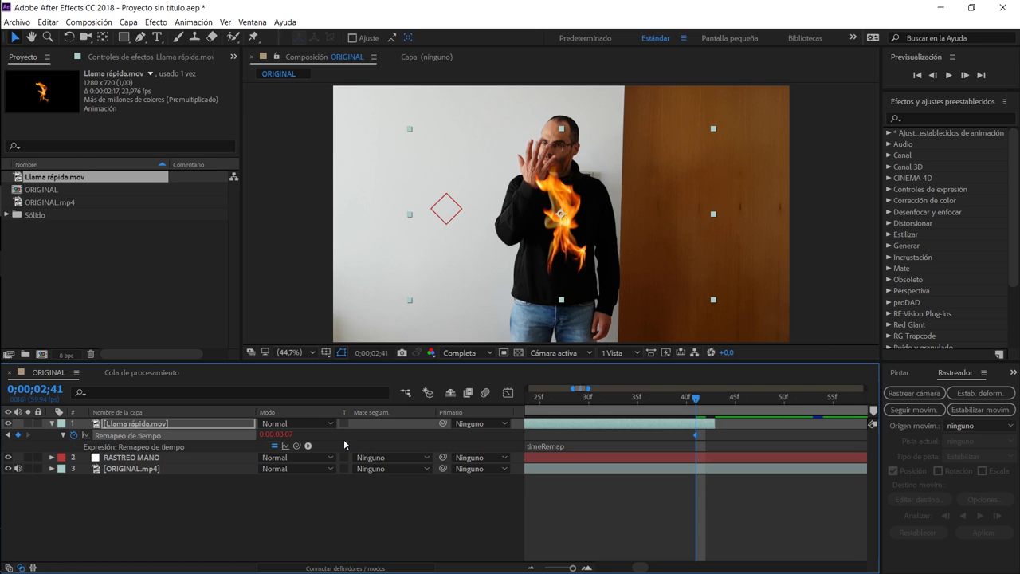
click(308, 446)
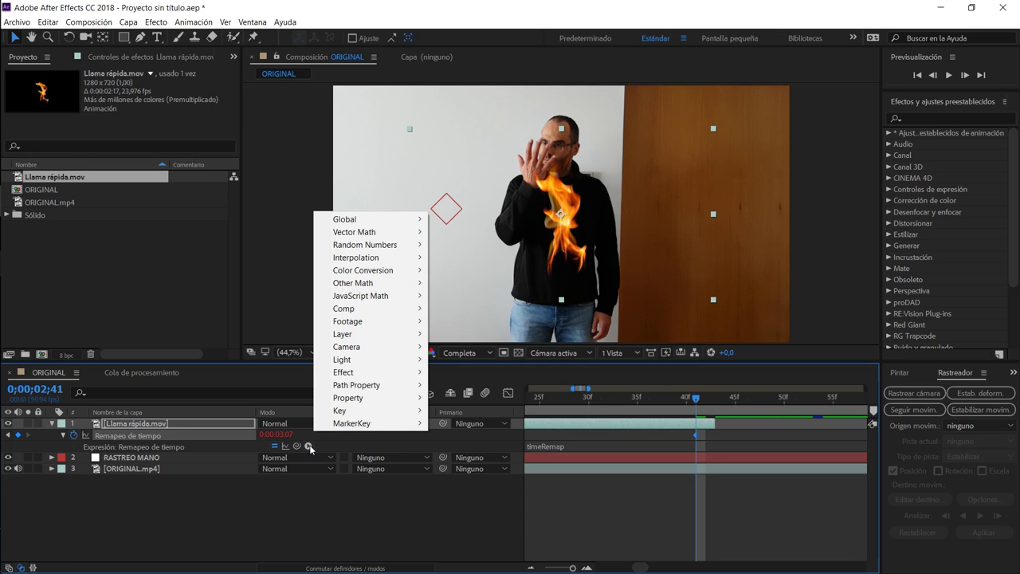
mouse_move(366, 402)
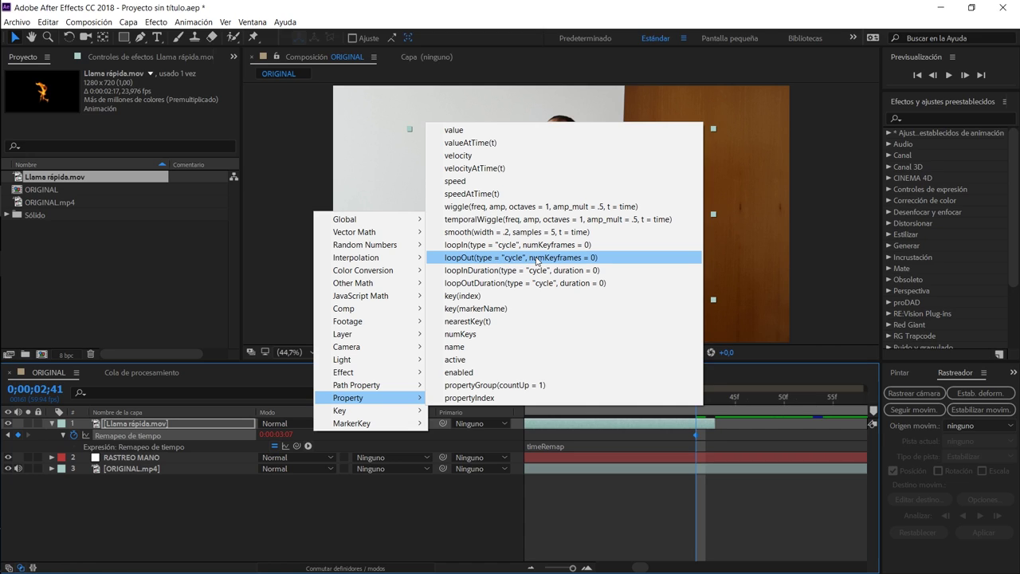
click(537, 257)
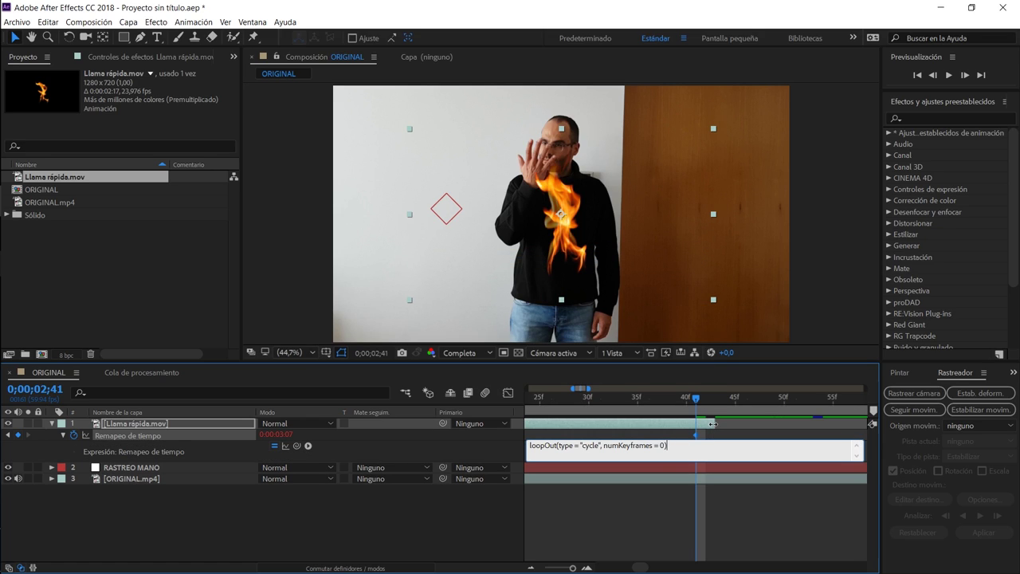
Extend the flame layer's out point to the end of the 16-second composition
drag(715, 423, 803, 423)
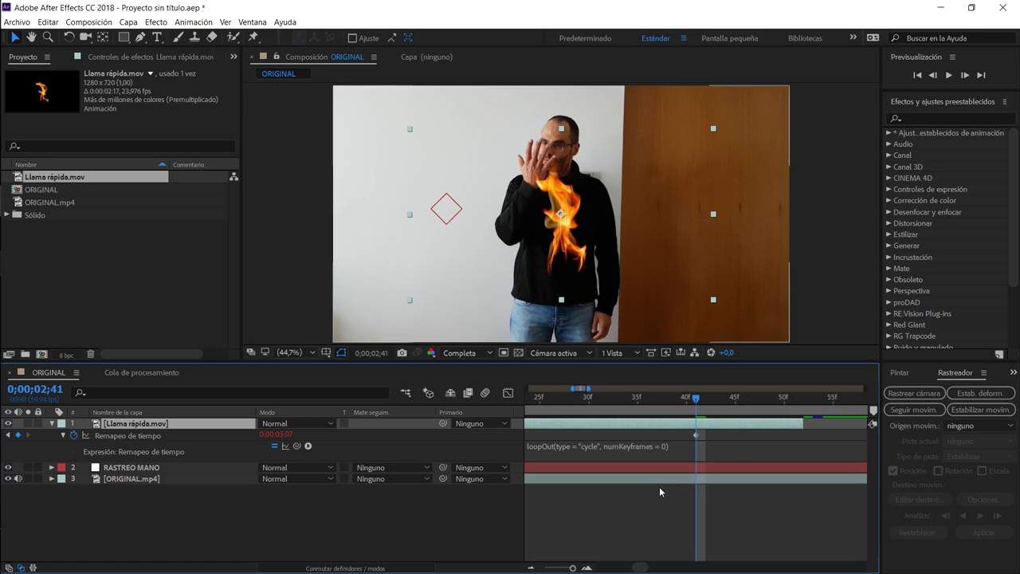
drag(574, 569, 546, 567)
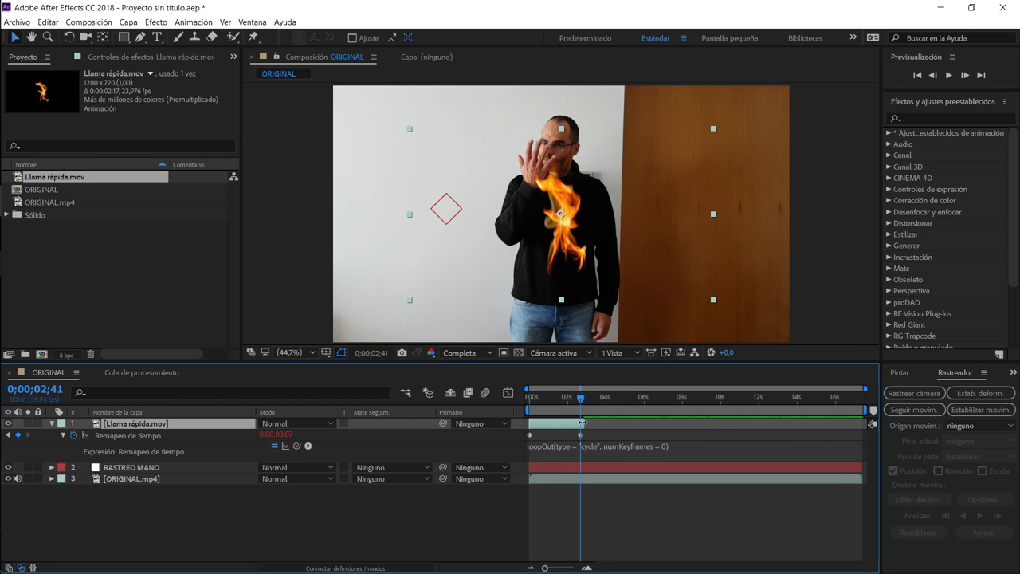
drag(583, 423, 864, 424)
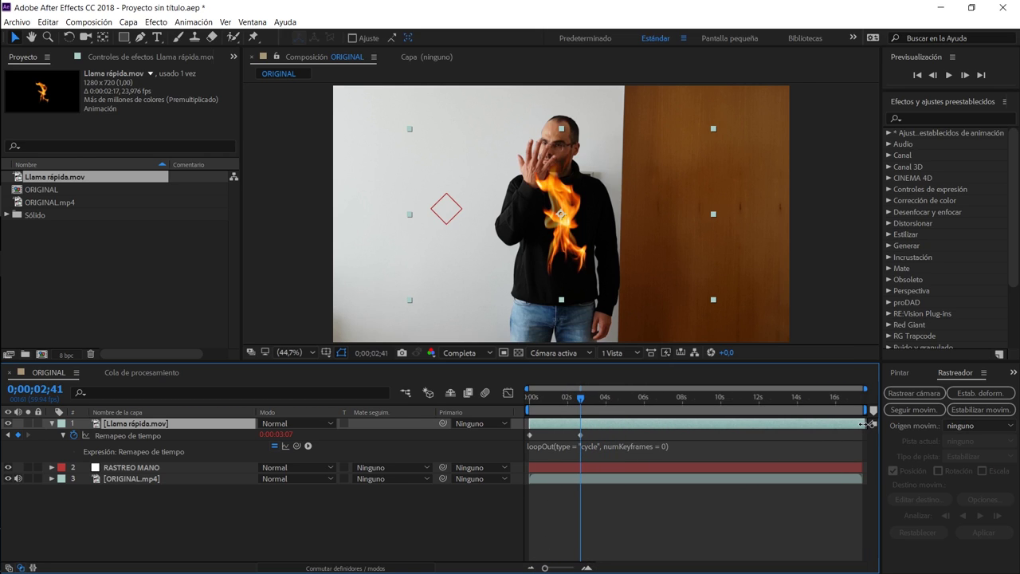
mouse_move(574, 401)
mouse_down()
mouse_move(694, 405)
mouse_move(658, 405)
mouse_up()
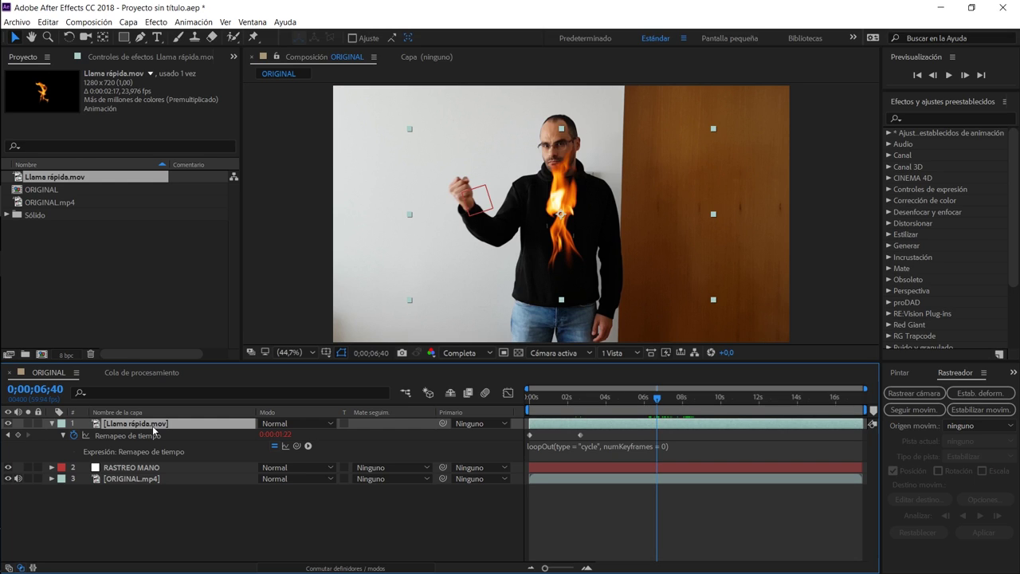
Set the flame's Escala to 55% and move it over the man's raised hand
key(s)
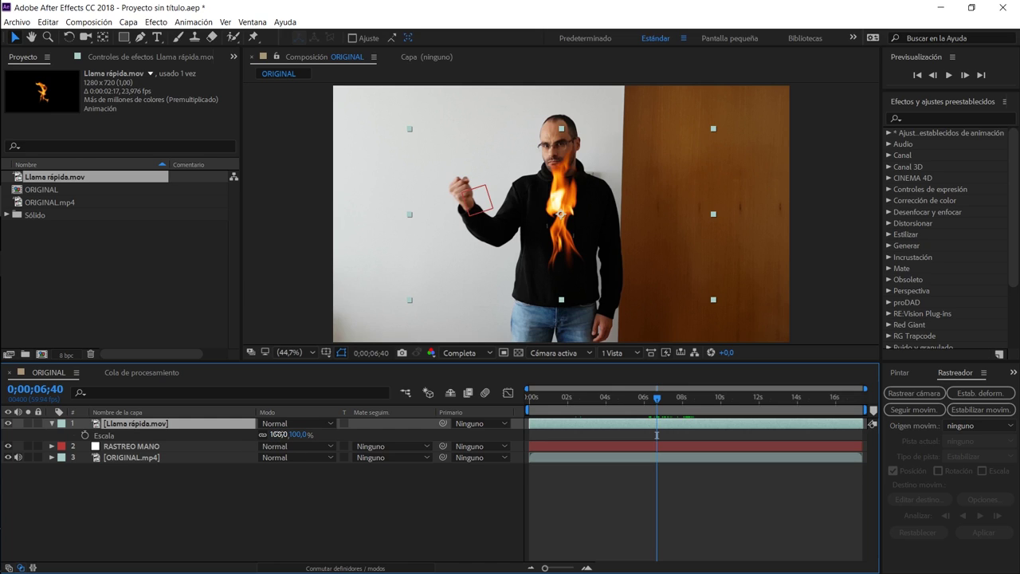
drag(285, 435, 258, 440)
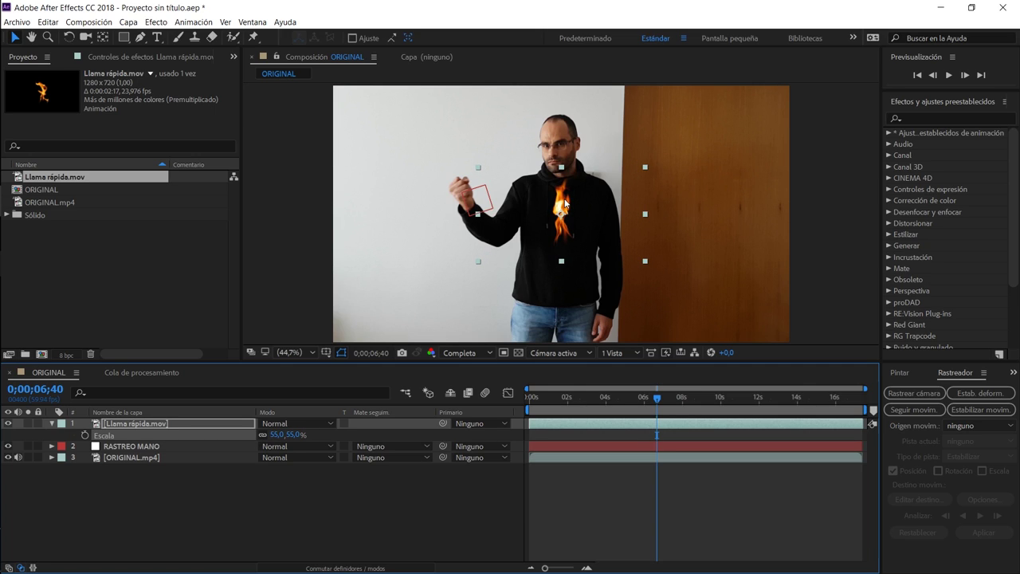
drag(565, 203, 464, 159)
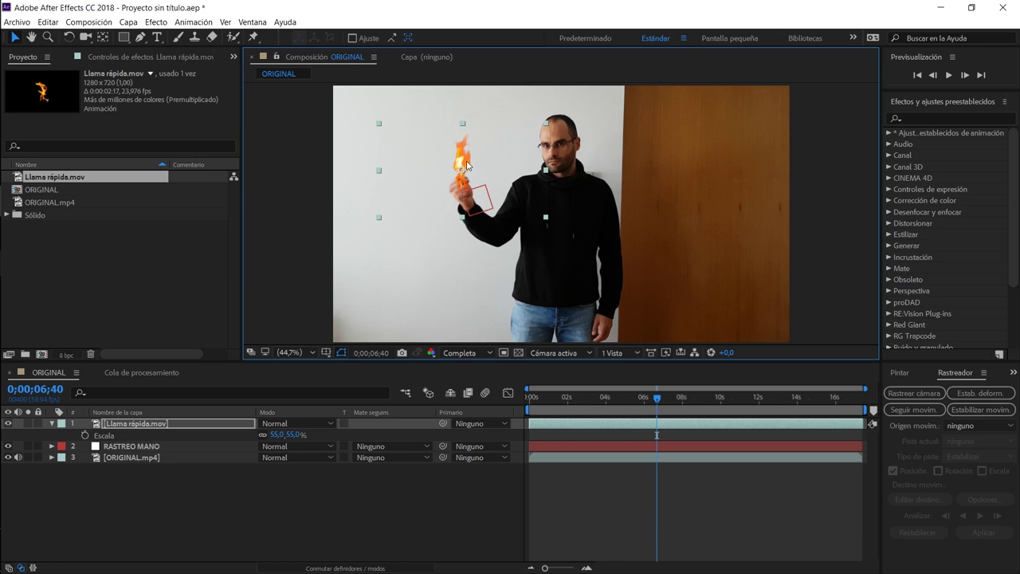
scroll(468, 199, up, 1)
scroll(467, 199, up, 3)
scroll(467, 196, down, 2)
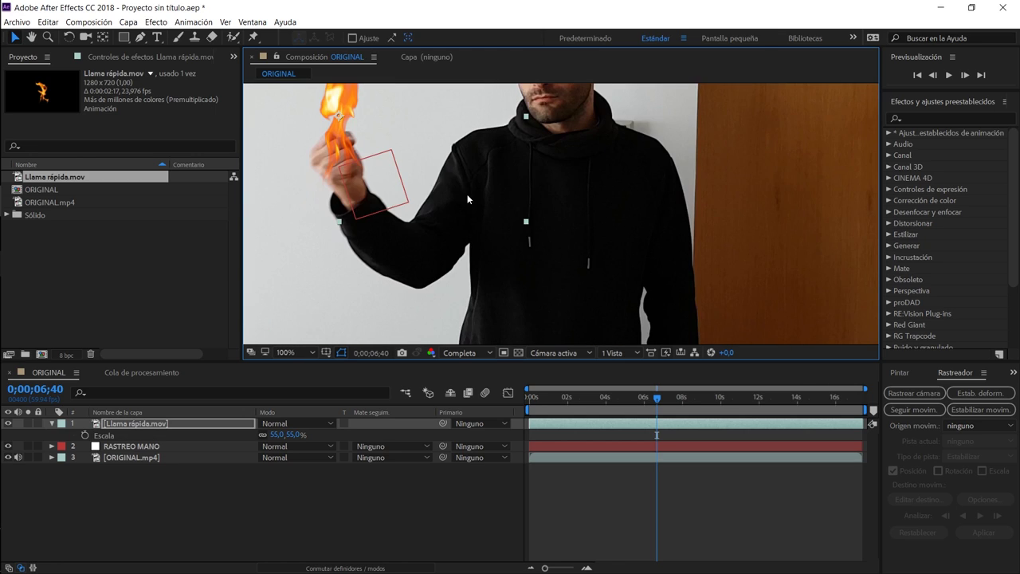
scroll(467, 195, up, 2)
scroll(467, 196, down, 2)
key(h)
mouse_move(431, 136)
mouse_down()
mouse_move(619, 222)
mouse_move(632, 217)
mouse_up()
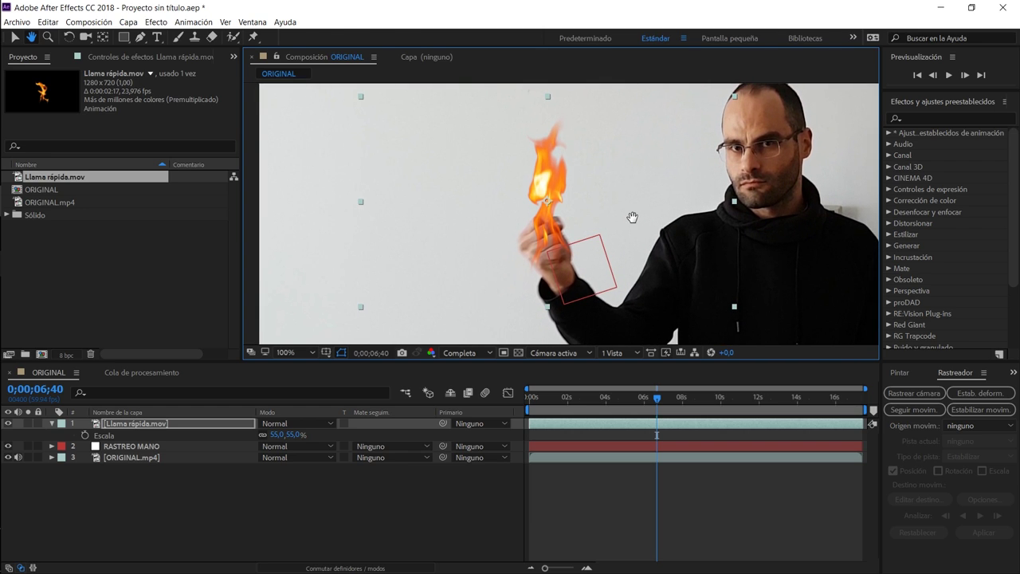
Nudge the flame onto the fist and parent it to layer 2 RASTREO MANO, checking the tracking
key(v)
drag(547, 180, 541, 166)
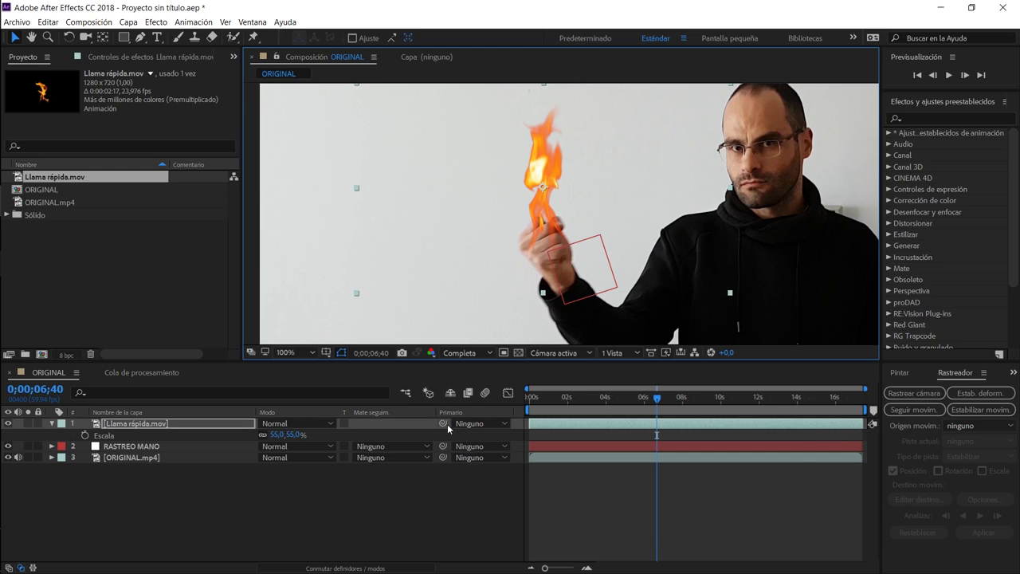
drag(444, 423, 126, 448)
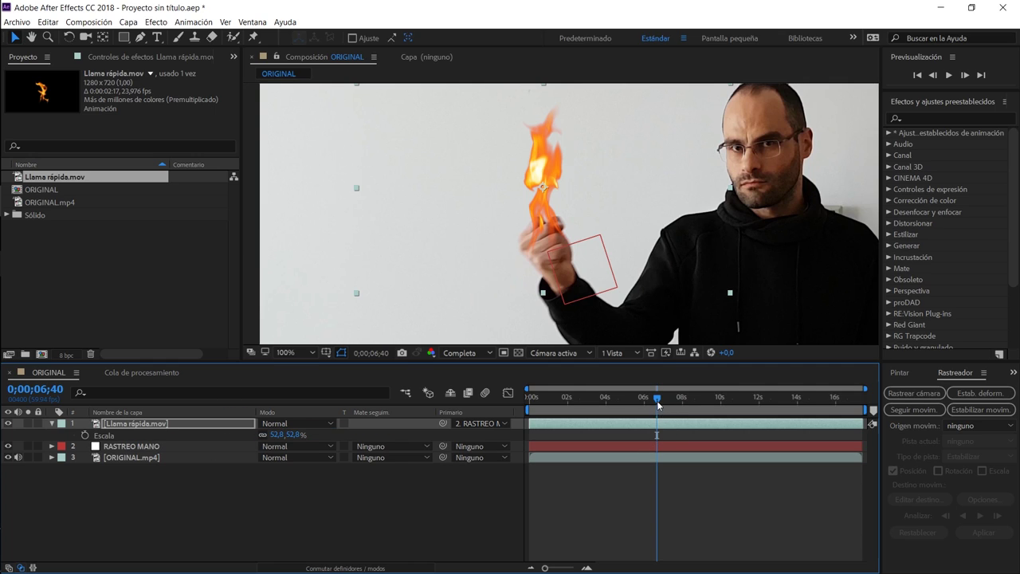
drag(660, 403, 678, 403)
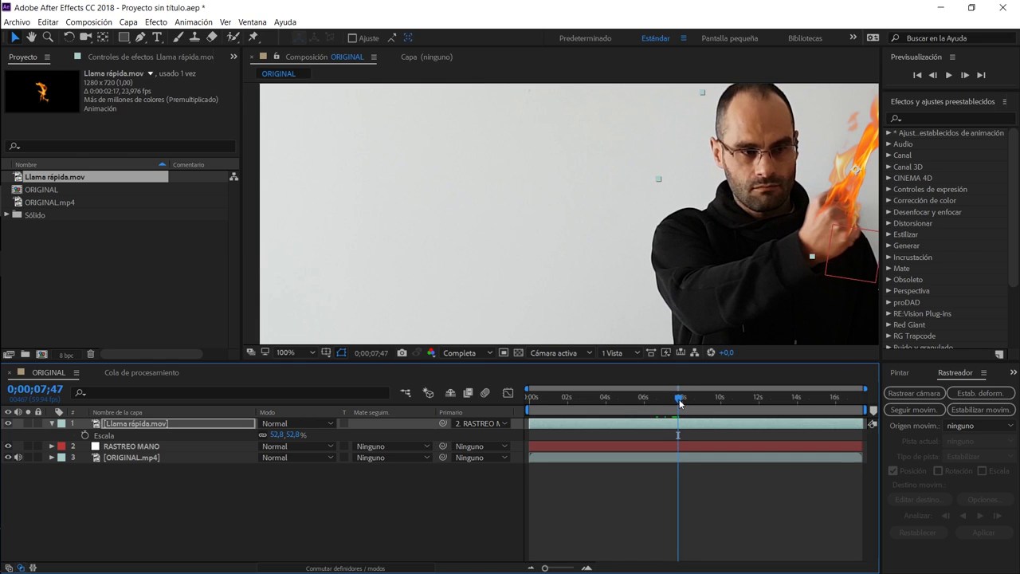
scroll(707, 318, down, 2)
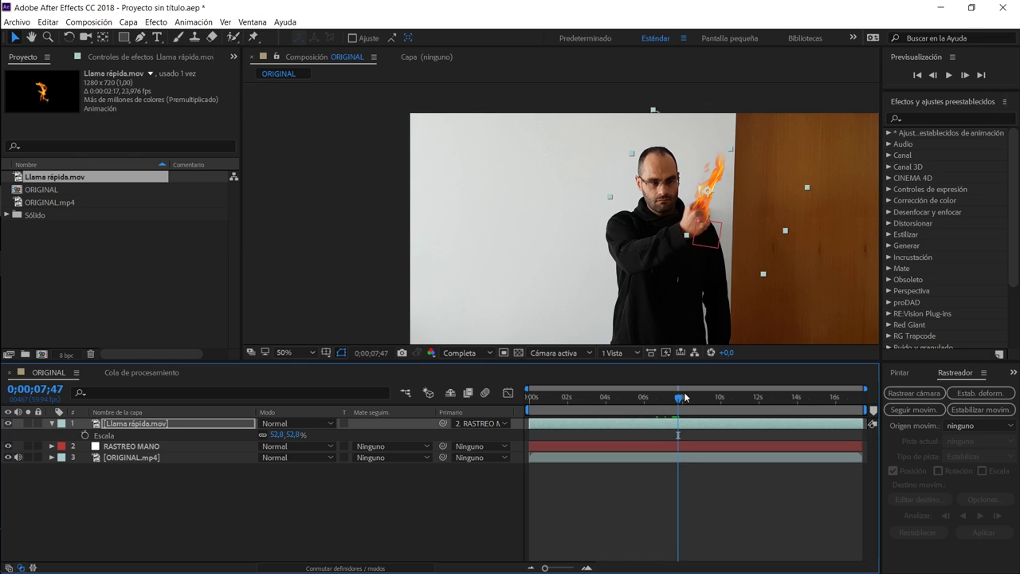
mouse_move(682, 399)
mouse_down()
mouse_move(692, 400)
mouse_move(644, 400)
mouse_up()
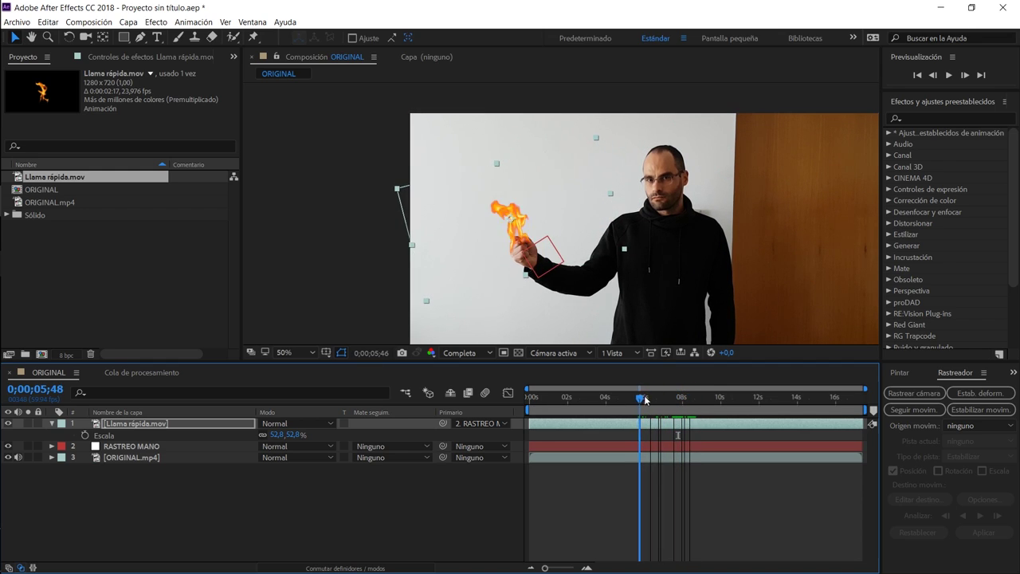
drag(644, 401, 669, 404)
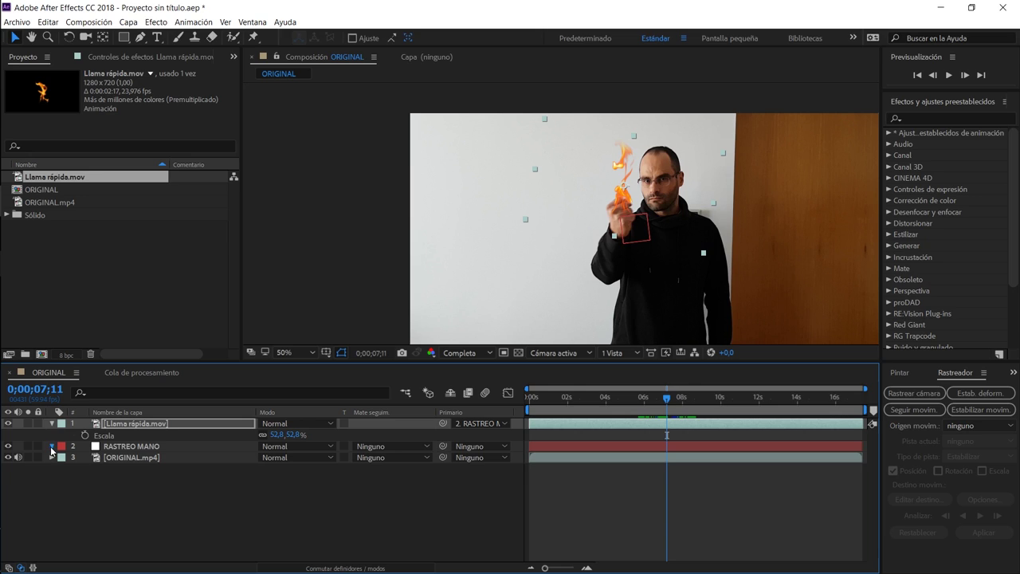
Delete RASTREO MANO's Escala and Rotación keyframes, then preview the flame following the hand
click(52, 448)
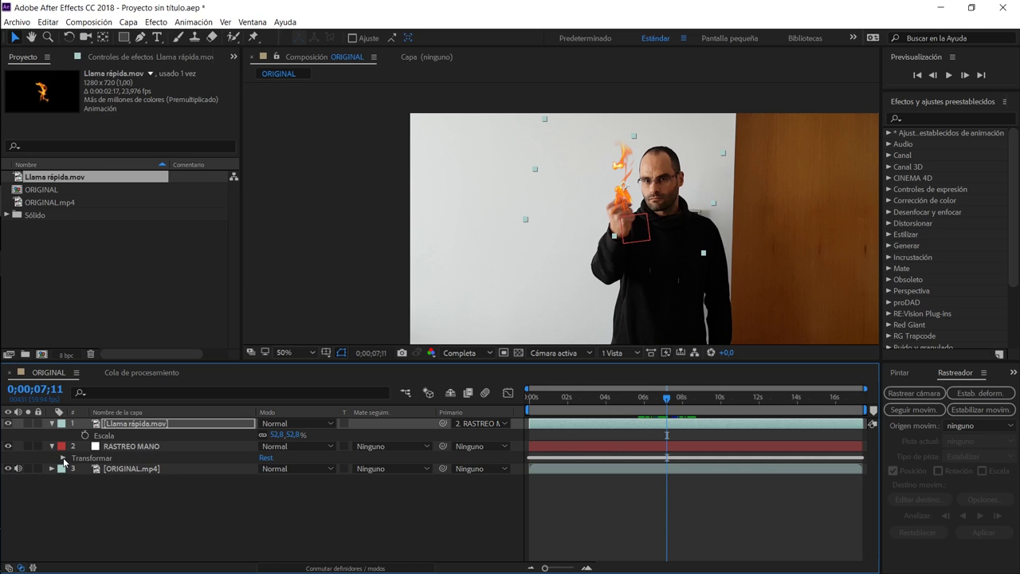
click(63, 458)
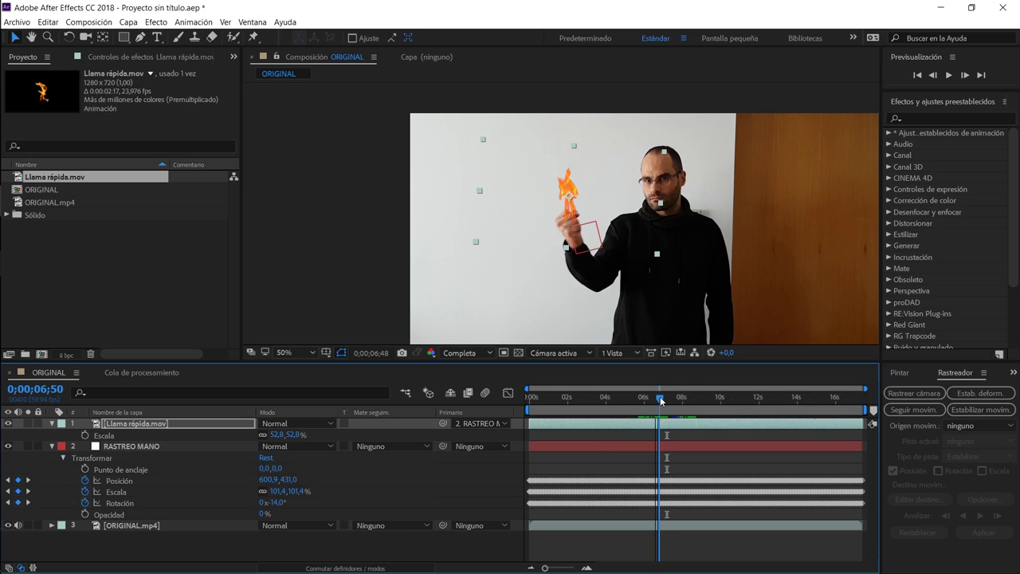
drag(667, 397, 662, 400)
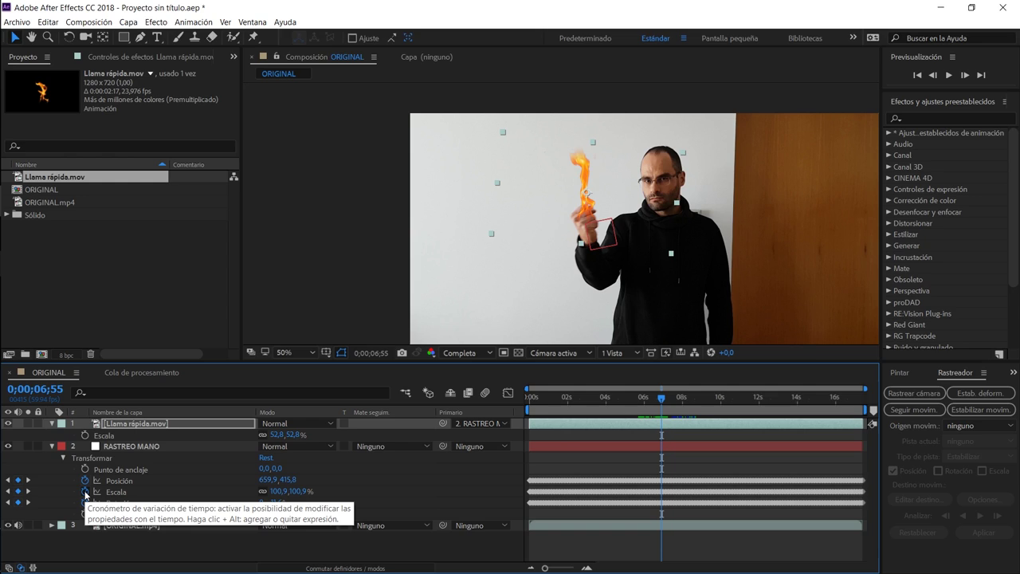
click(86, 493)
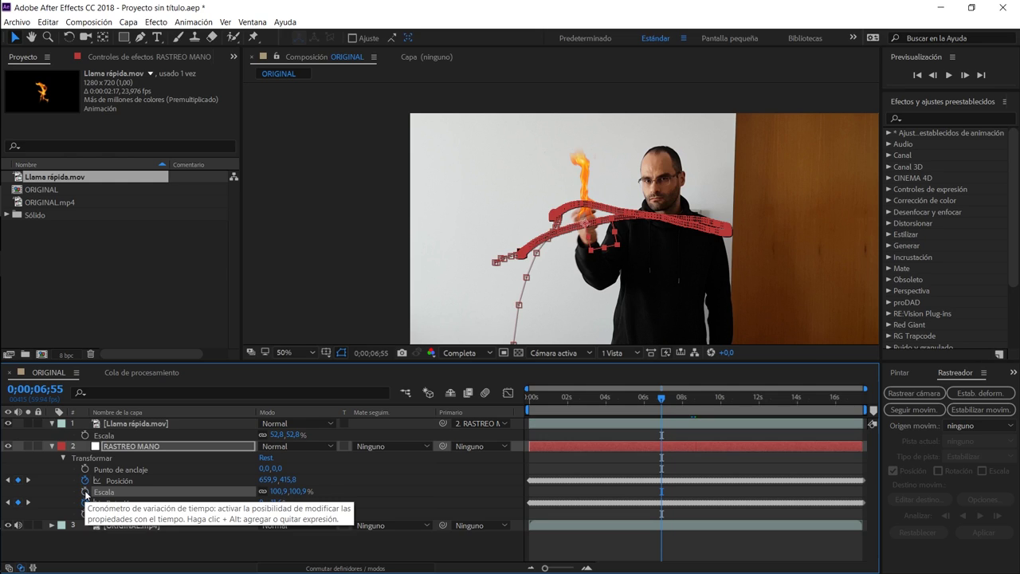
click(85, 504)
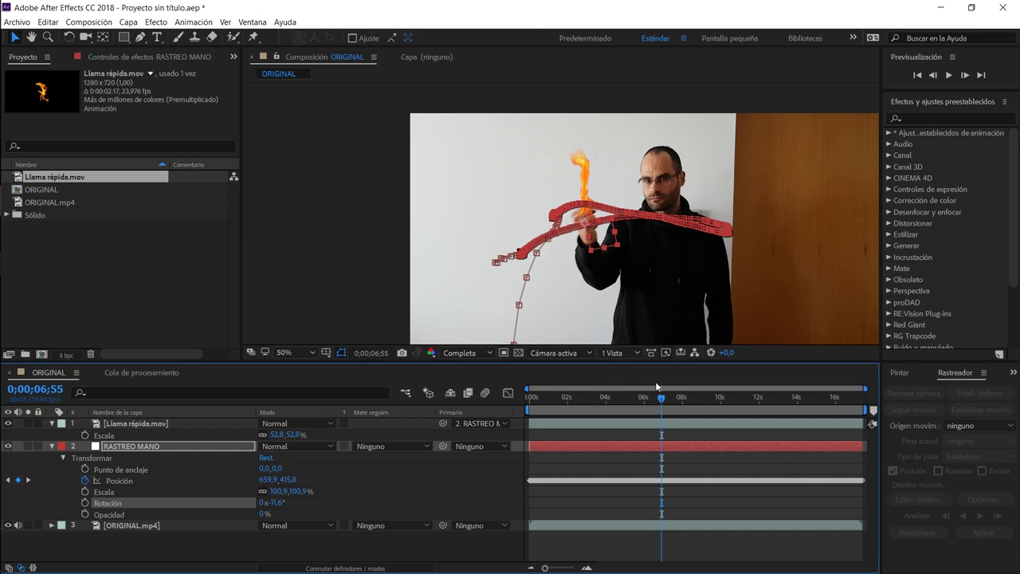
mouse_move(661, 400)
mouse_down()
mouse_move(627, 399)
mouse_move(719, 390)
mouse_up()
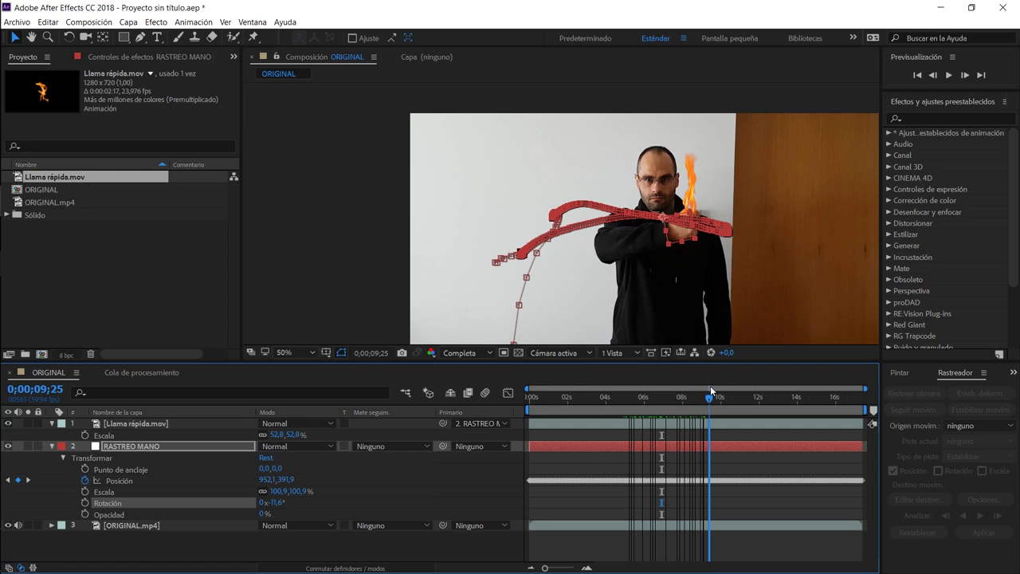
key(space)
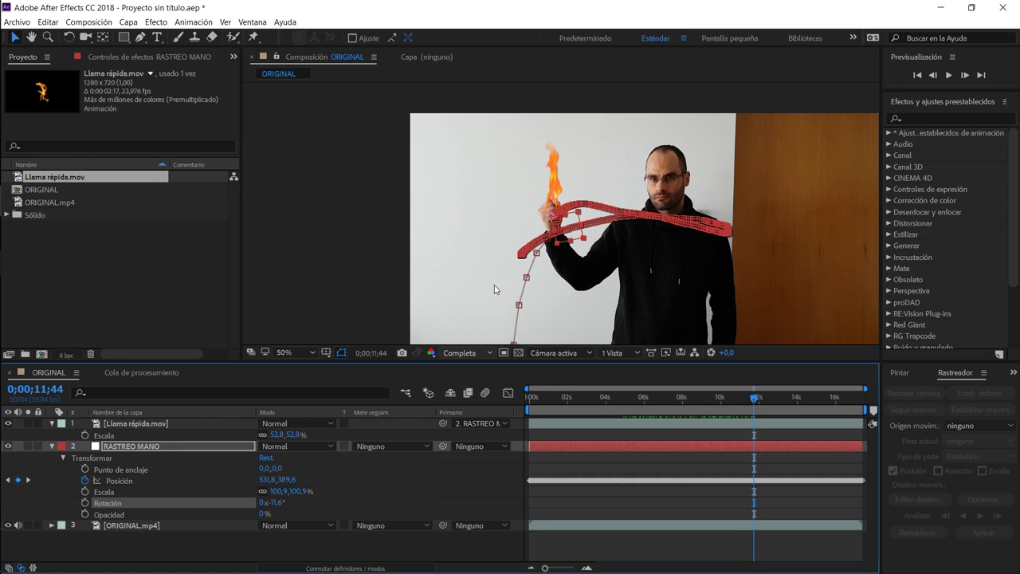
Apply the Tono/Saturación effect, found by searching "satura", to Llama rápida.mov
alt+click(326, 352)
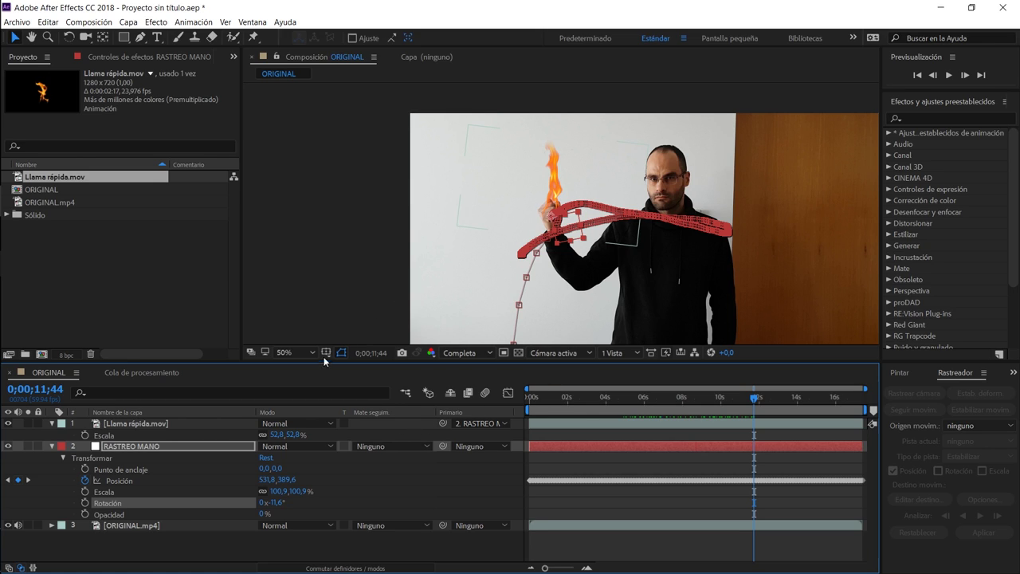
click(137, 424)
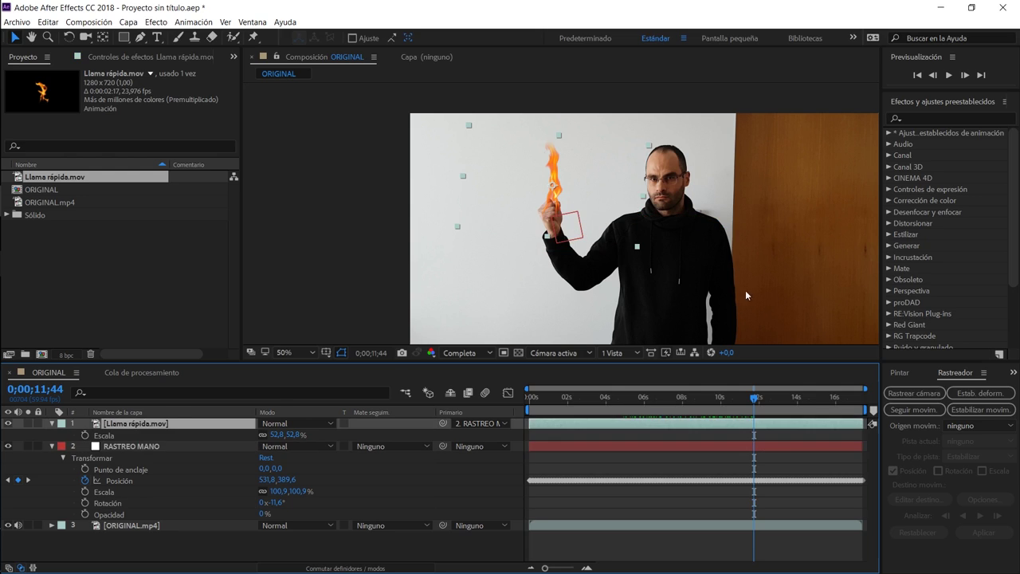
click(946, 118)
text(satura)
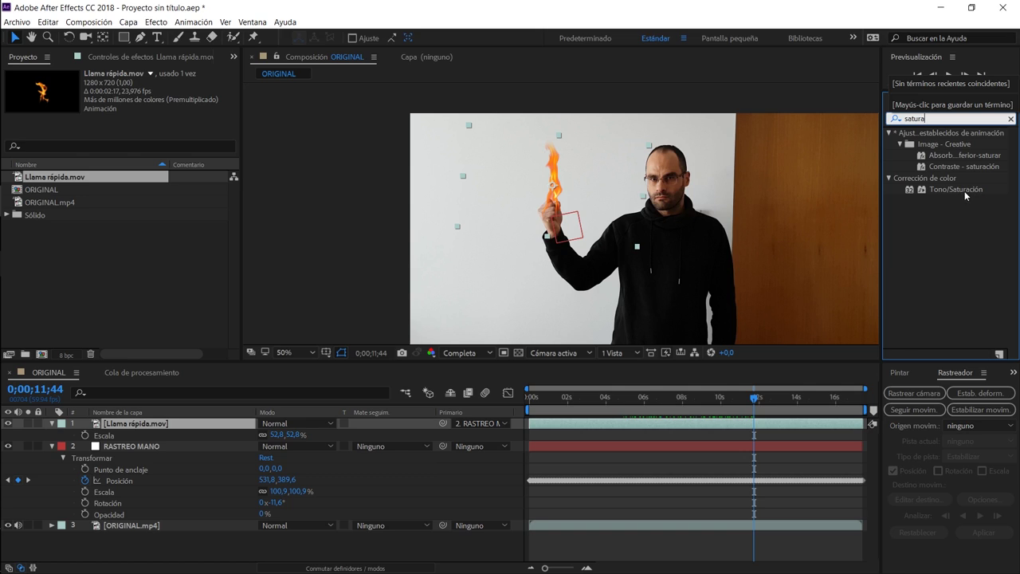
click(950, 190)
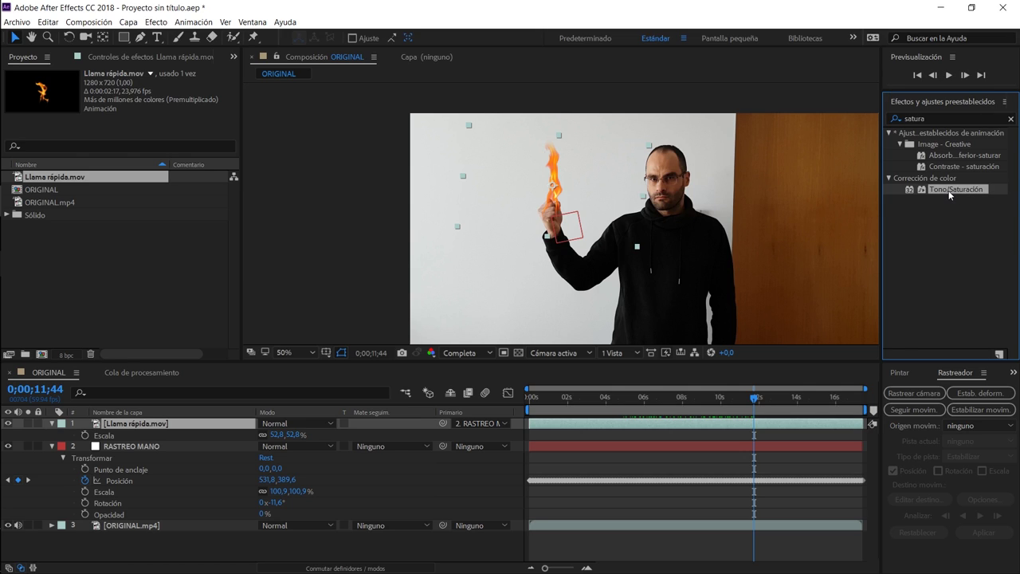
drag(949, 194, 159, 425)
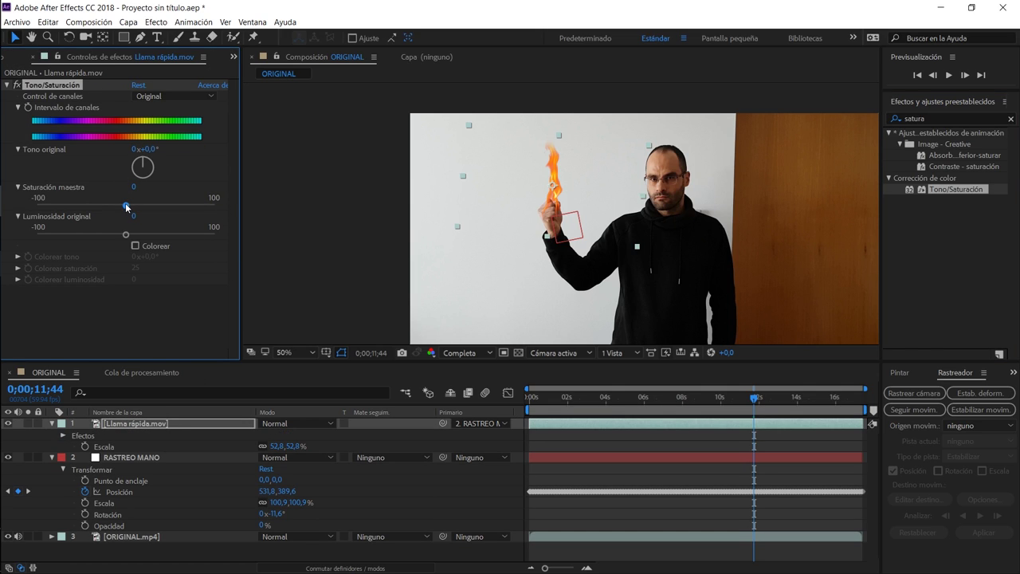
Set Saturación maestra to -34 and Luminosidad to 23
key(period)
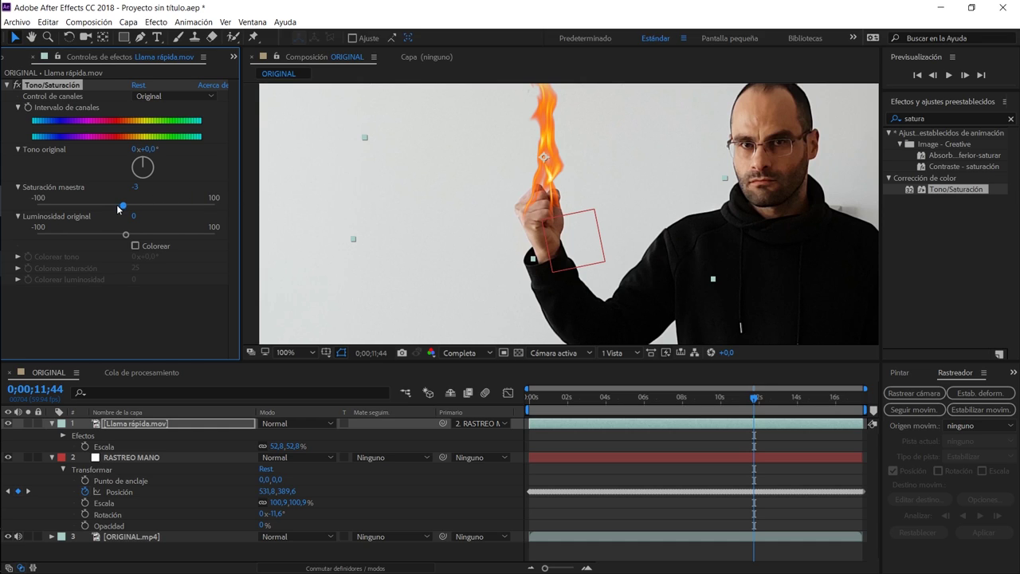
drag(120, 207, 92, 209)
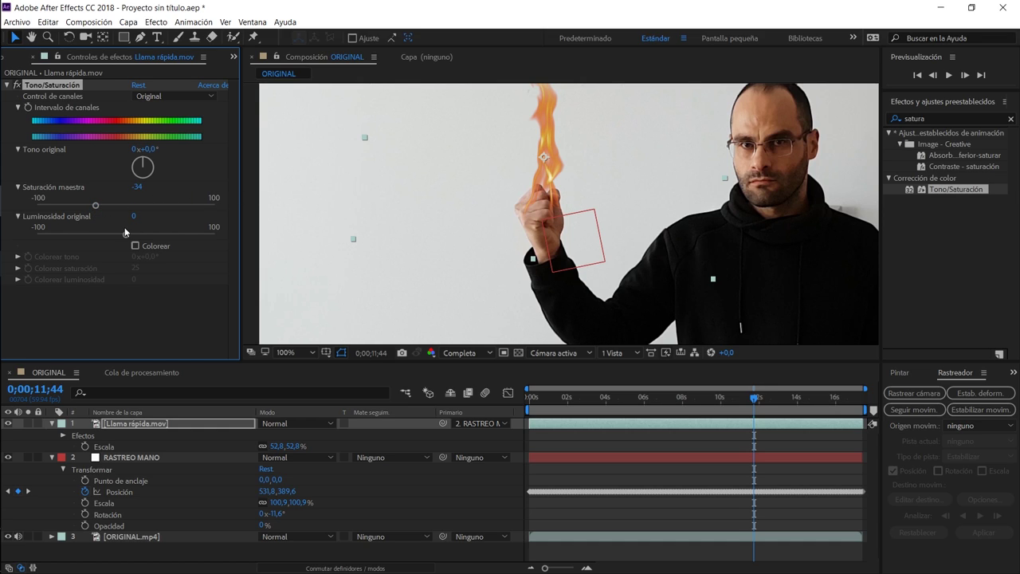
drag(129, 239, 148, 240)
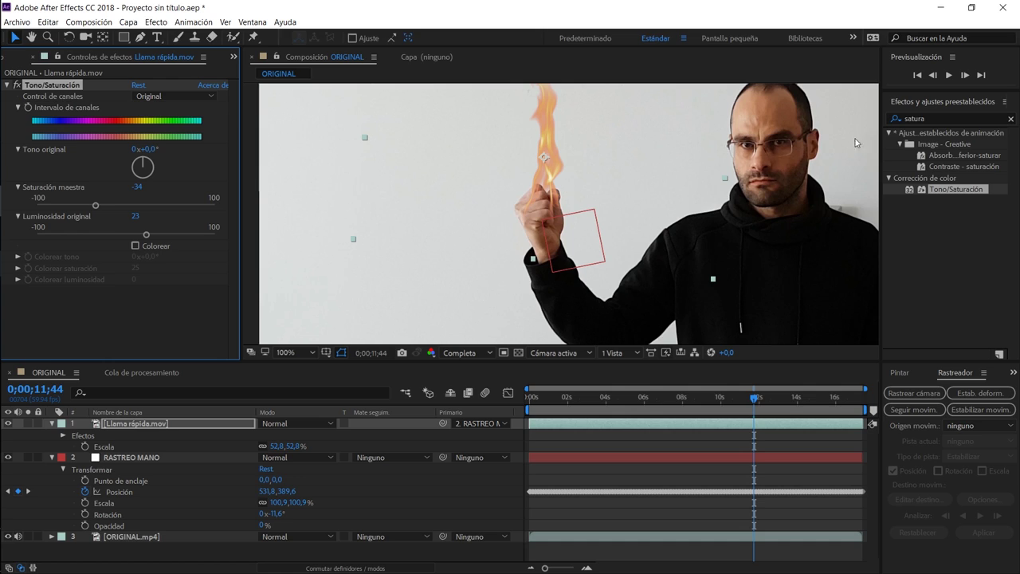
Apply the Resplandor effect, found by searching 'resplan', to Llama rápida.mov
click(939, 120)
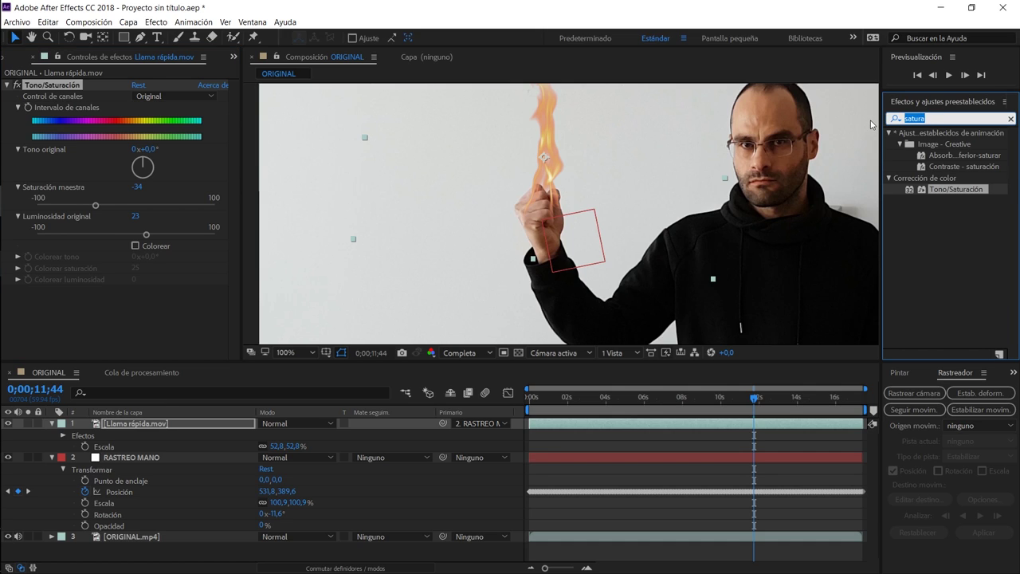
text(resplan)
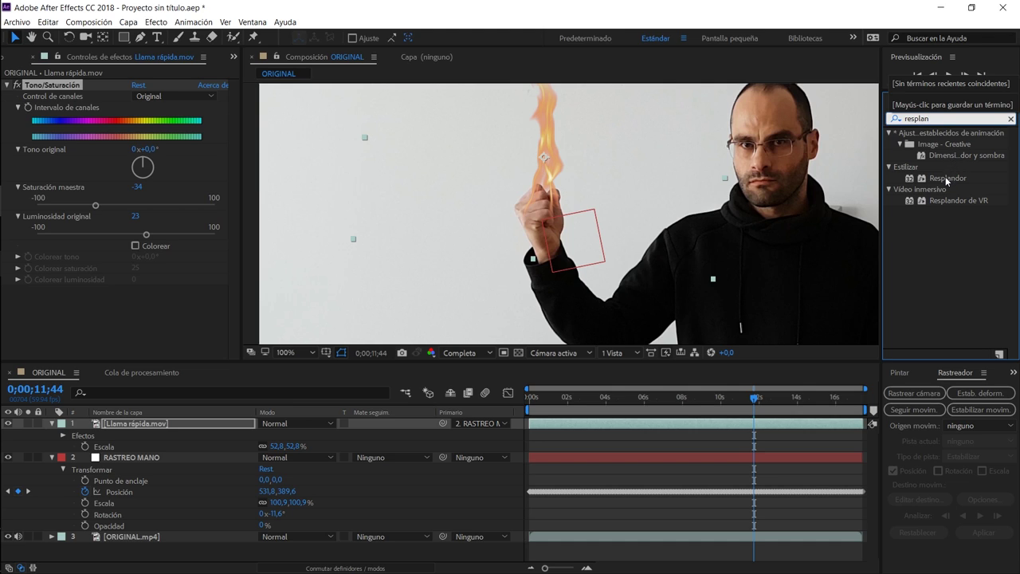
drag(947, 180, 128, 423)
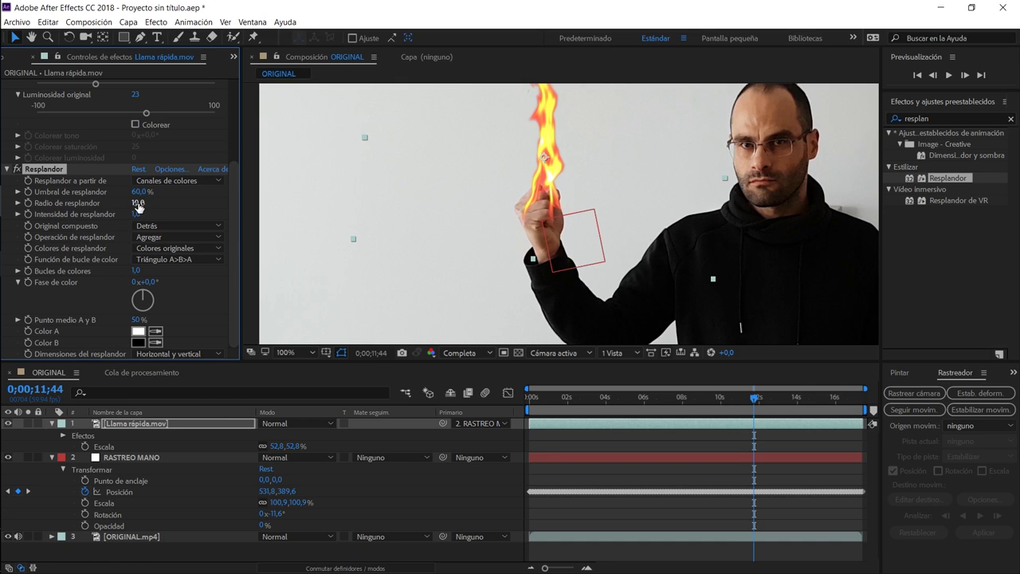
Tune the glow to Radio de resplandor 155 and Umbral 39,2%
drag(139, 202, 150, 203)
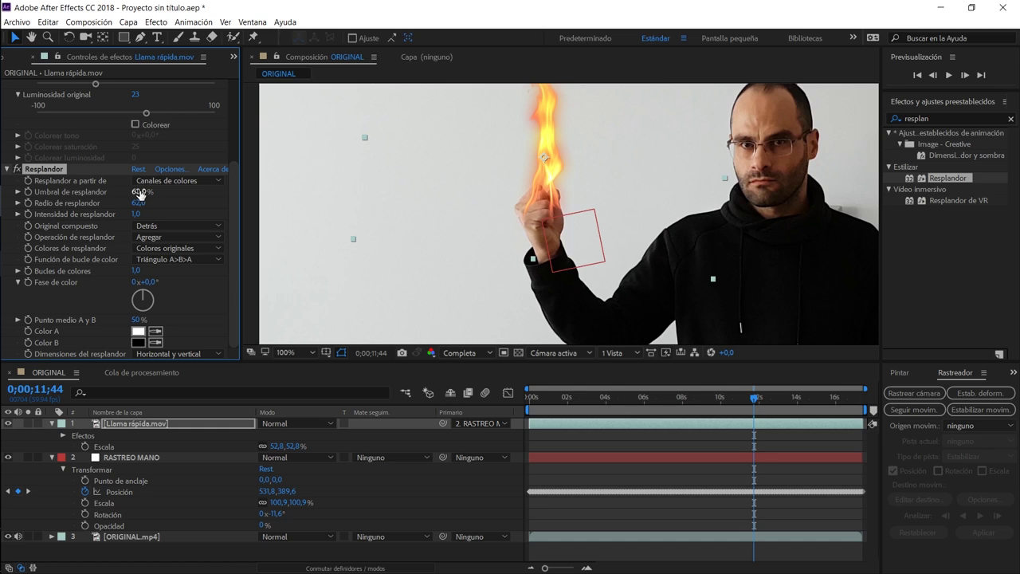
mouse_move(122, 192)
mouse_down()
mouse_move(161, 191)
mouse_move(126, 195)
mouse_up()
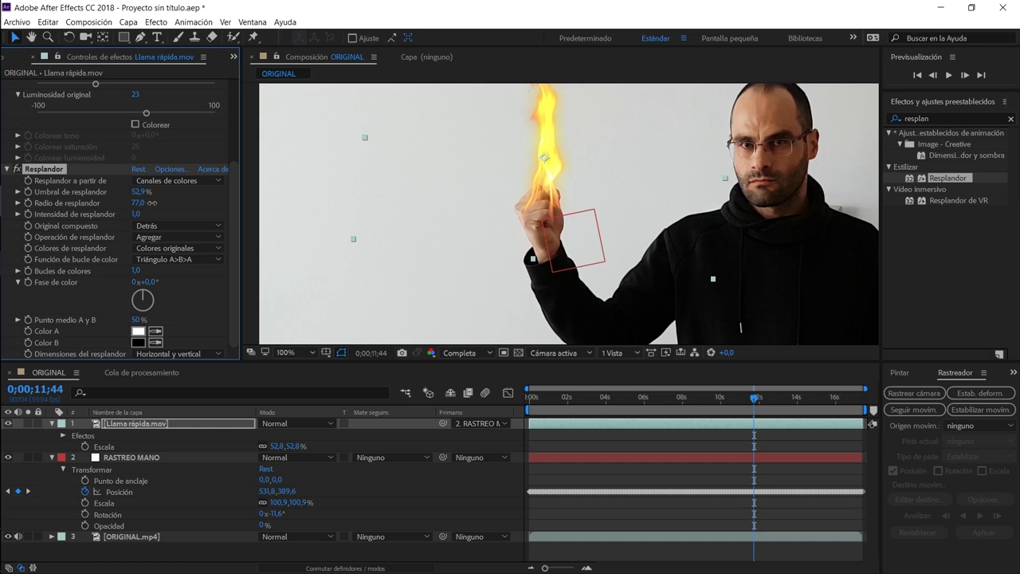
mouse_move(152, 203)
mouse_down()
mouse_move(185, 204)
mouse_move(121, 193)
mouse_up()
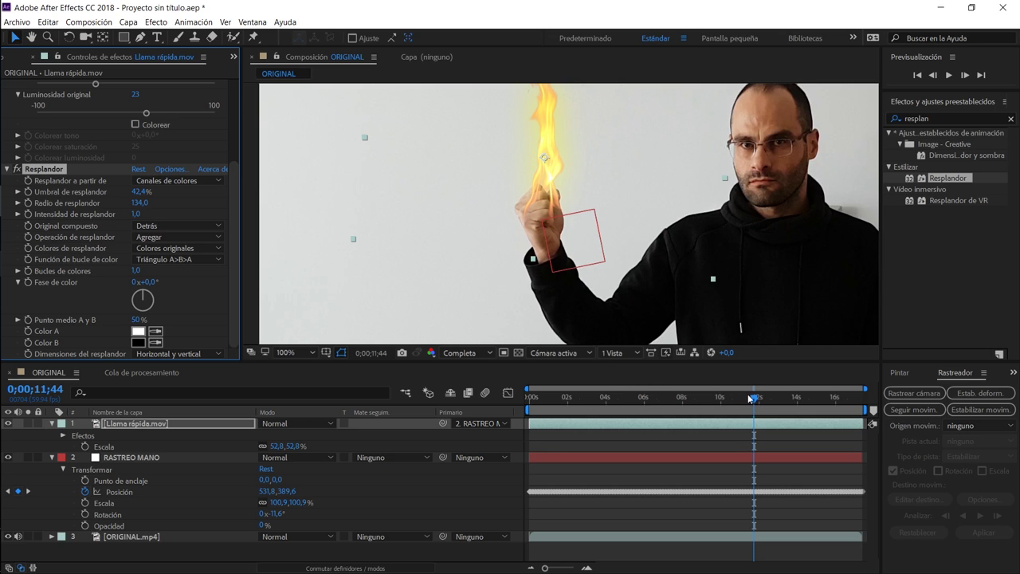
mouse_move(758, 399)
mouse_down()
mouse_move(783, 398)
mouse_move(705, 403)
mouse_move(714, 402)
mouse_up()
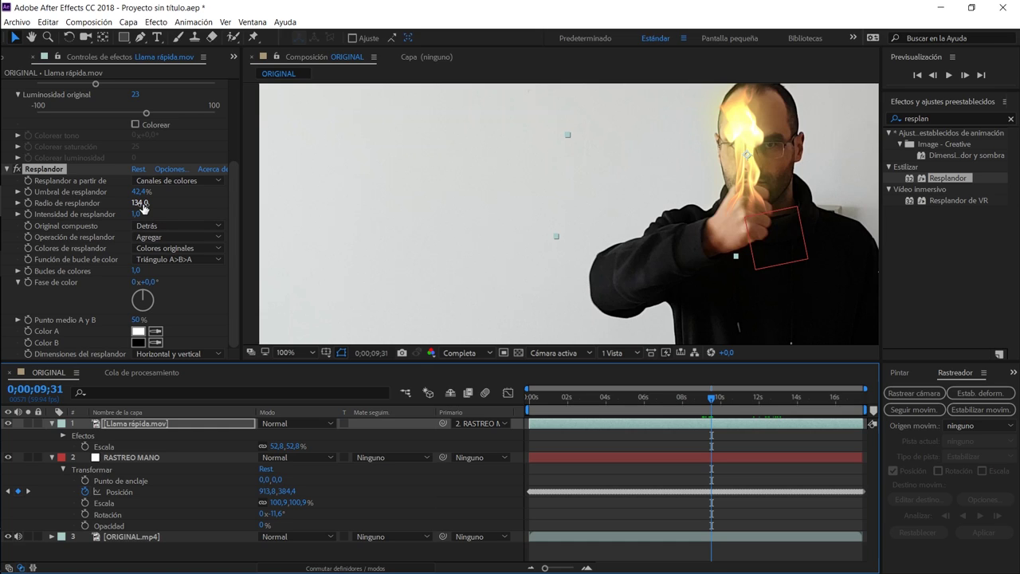
drag(142, 206, 157, 205)
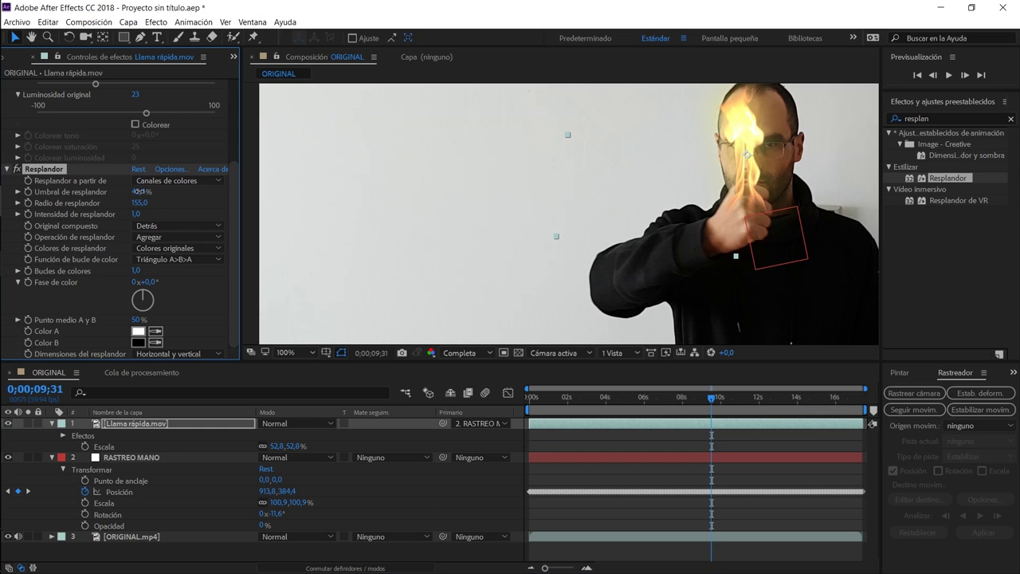
drag(139, 191, 145, 192)
Enable the composition's master motion blur switch
click(681, 396)
key(shift+slash)
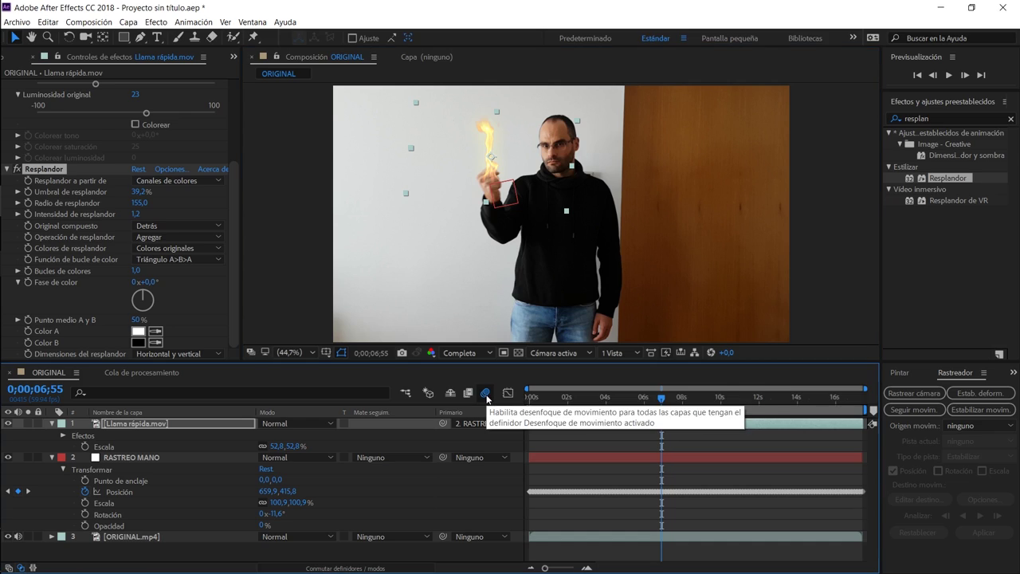
click(485, 394)
click(171, 424)
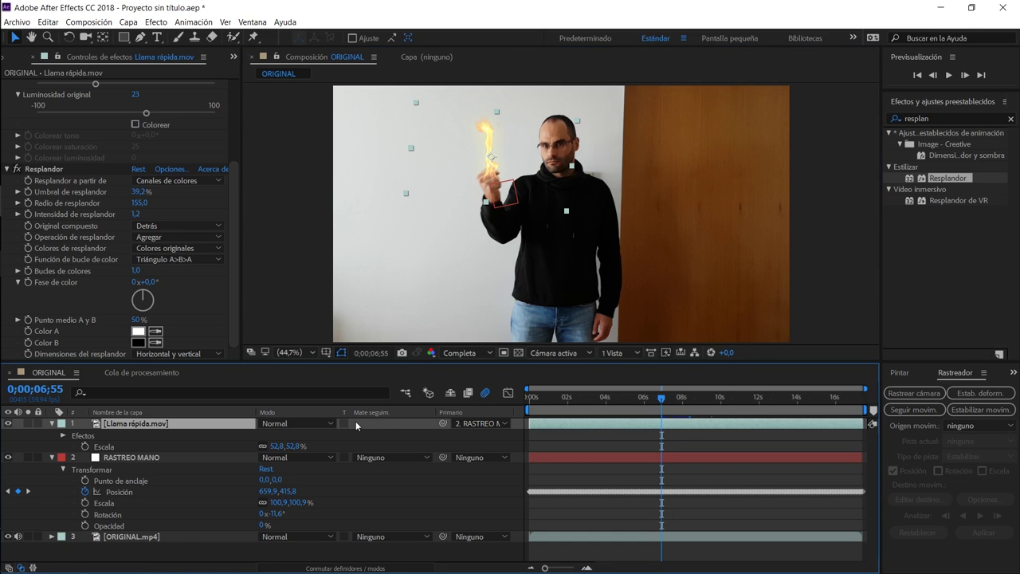
Turn on the motion blur switch for the Llama rápida.mov layer
click(337, 569)
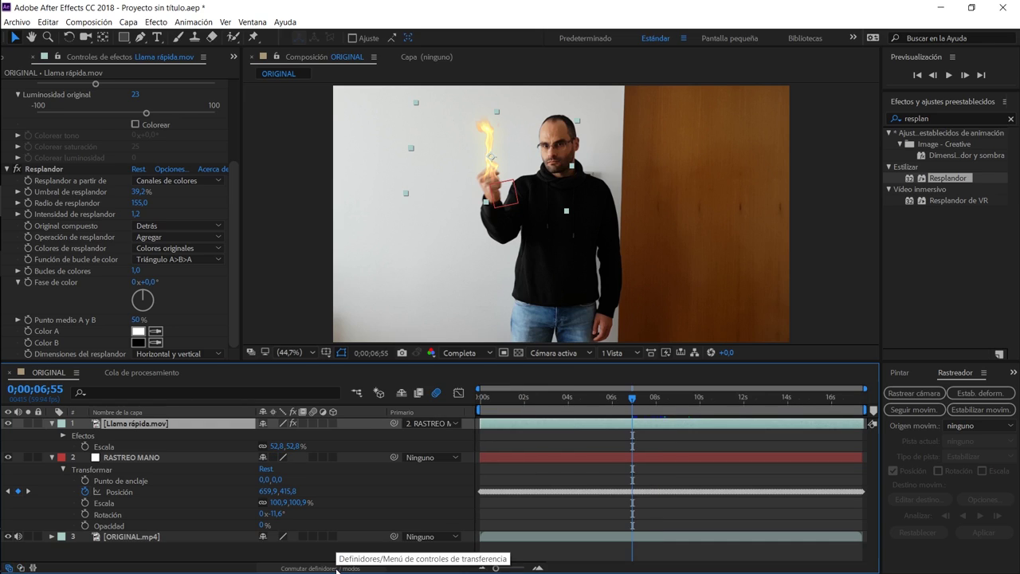
click(338, 568)
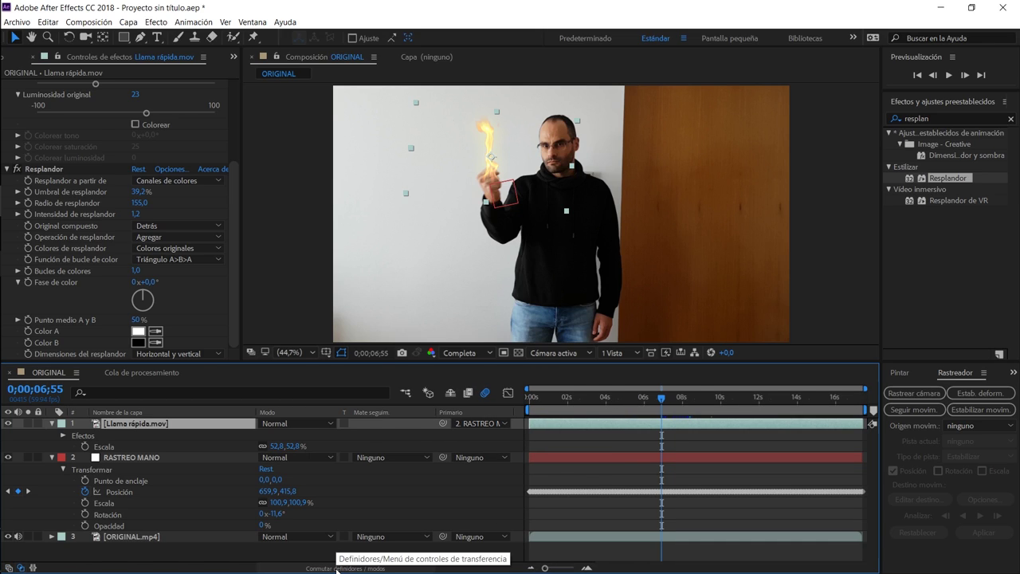
click(337, 568)
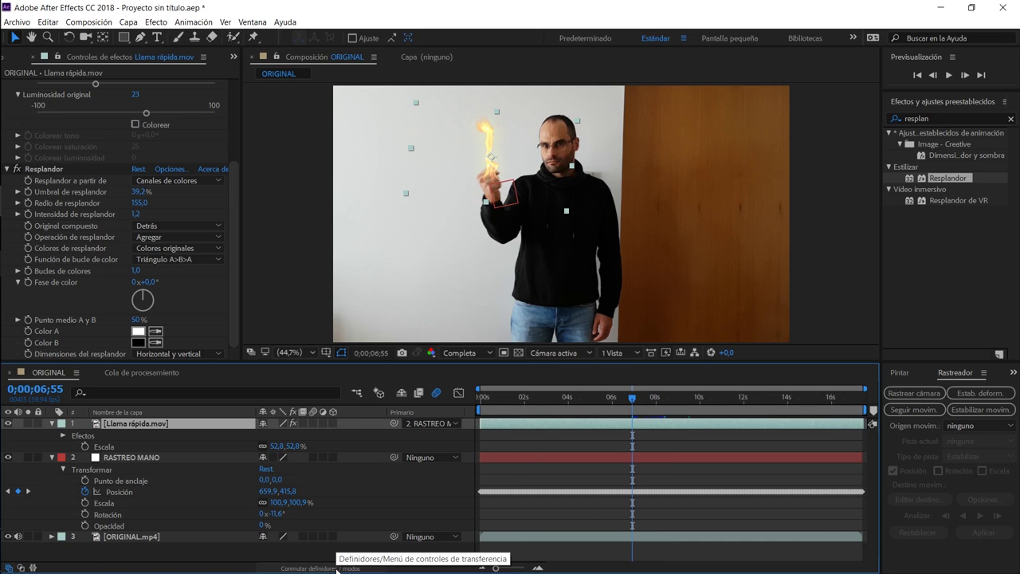
click(314, 423)
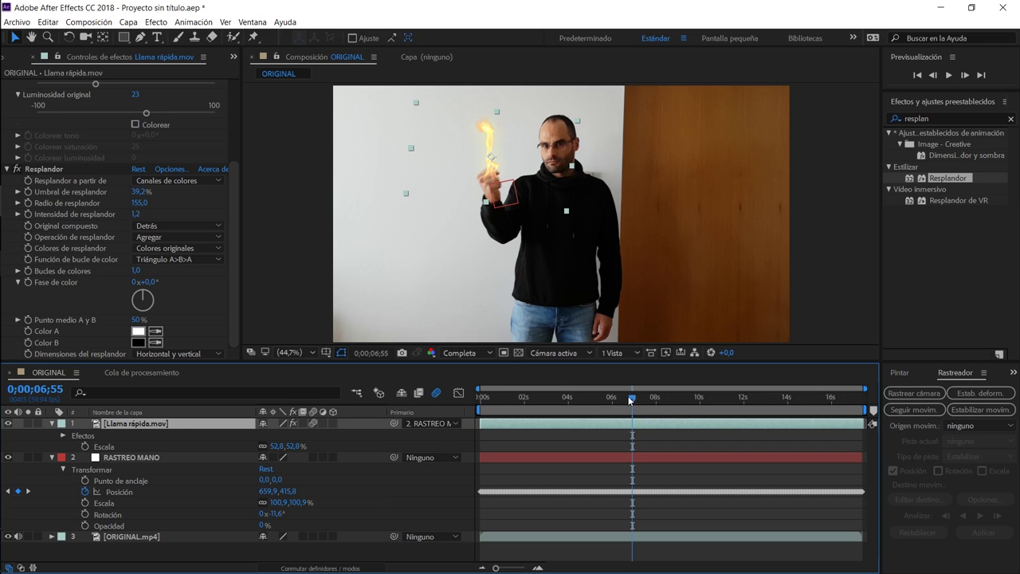
Scrub back to about 0;00;03;36 and zoom the viewer to 100% on the flame
mouse_move(630, 400)
mouse_down()
mouse_move(664, 400)
mouse_move(640, 400)
mouse_move(653, 400)
mouse_up()
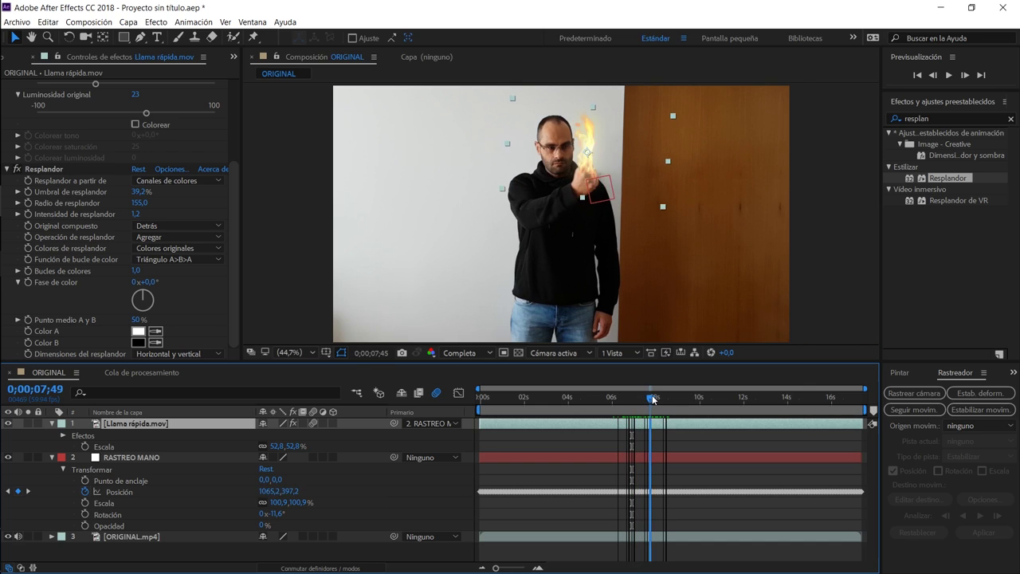
drag(653, 400, 635, 399)
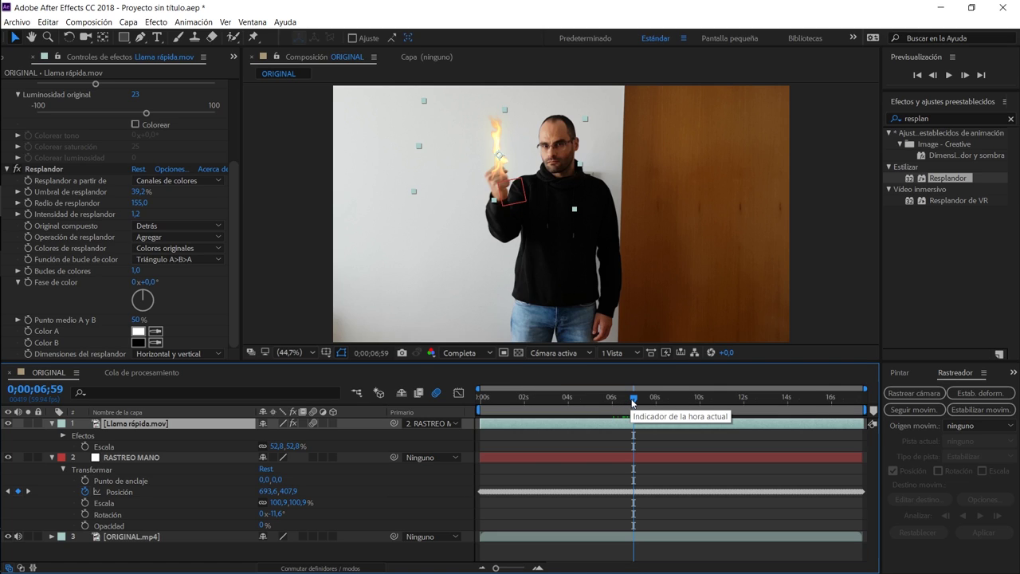
mouse_move(636, 402)
mouse_down()
mouse_move(532, 403)
mouse_move(560, 401)
mouse_up()
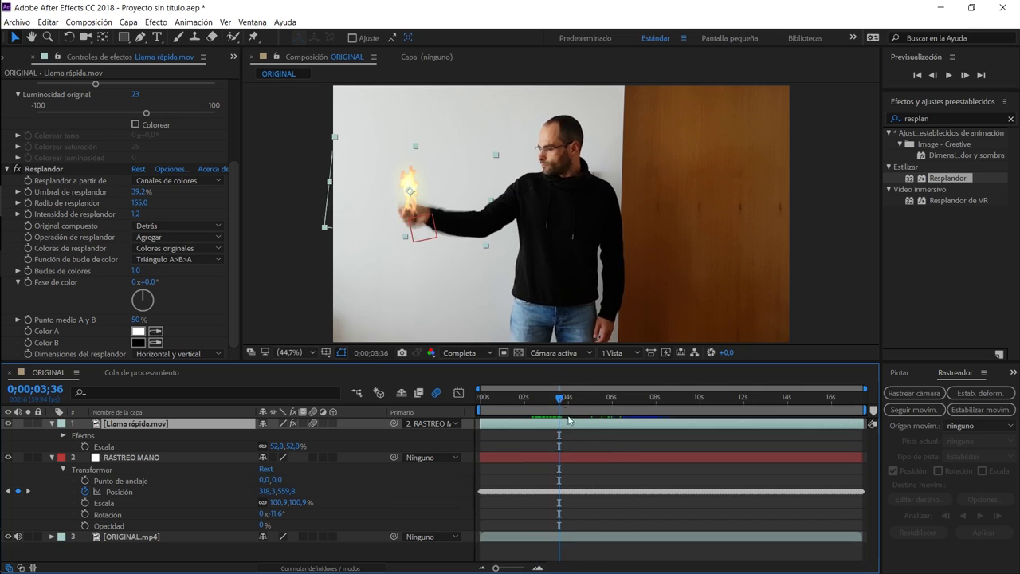
scroll(410, 208, up, 1)
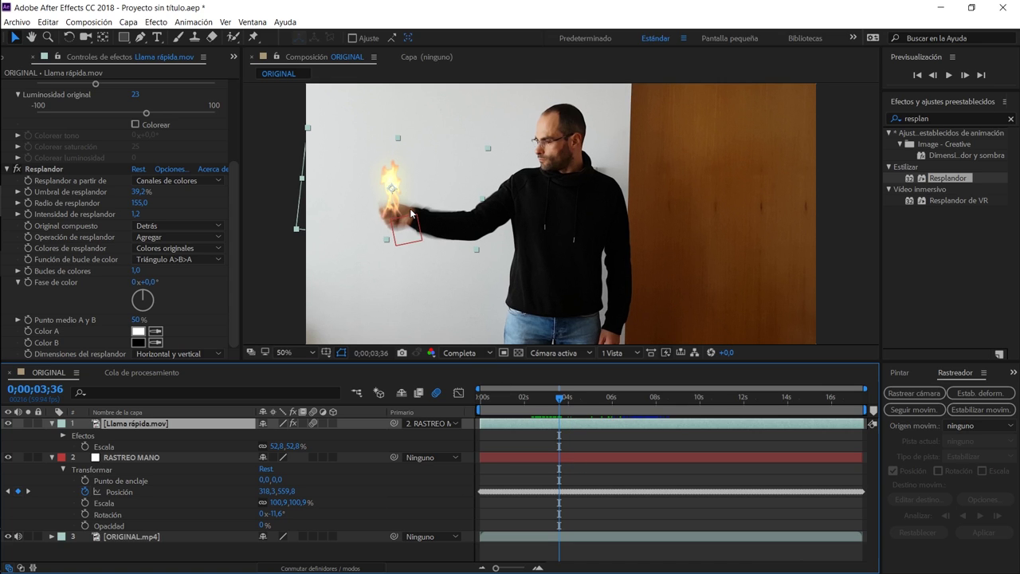
scroll(410, 208, up, 2)
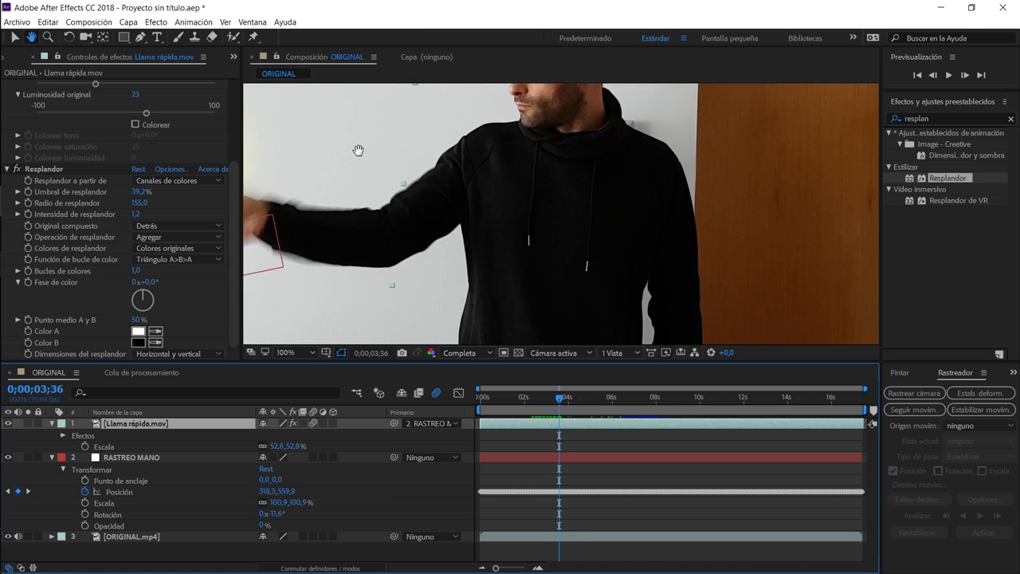
Draw a closed Pen-tool mask on the flame layer above the outstretched arm
drag(361, 152, 617, 199)
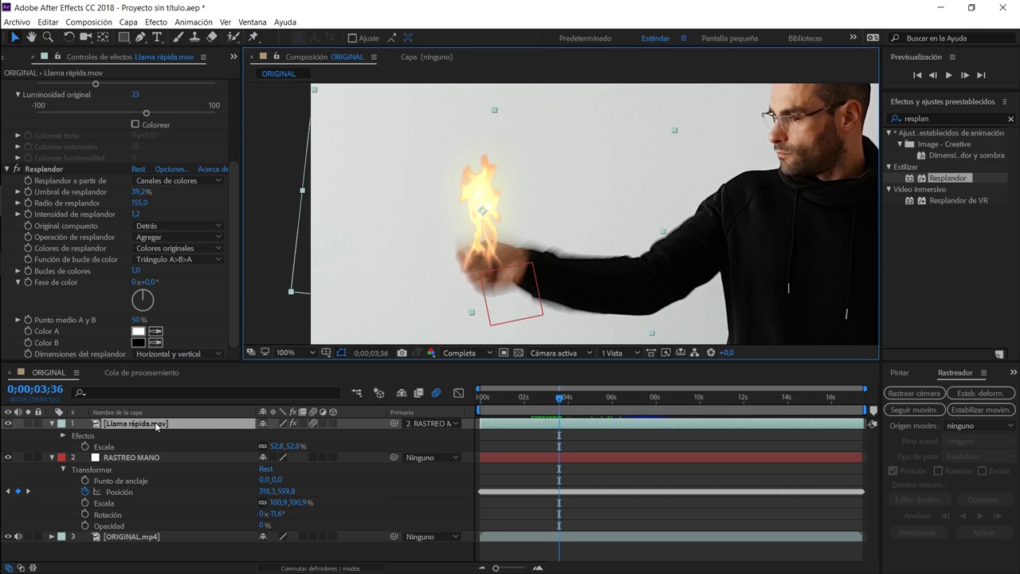
click(143, 42)
click(425, 107)
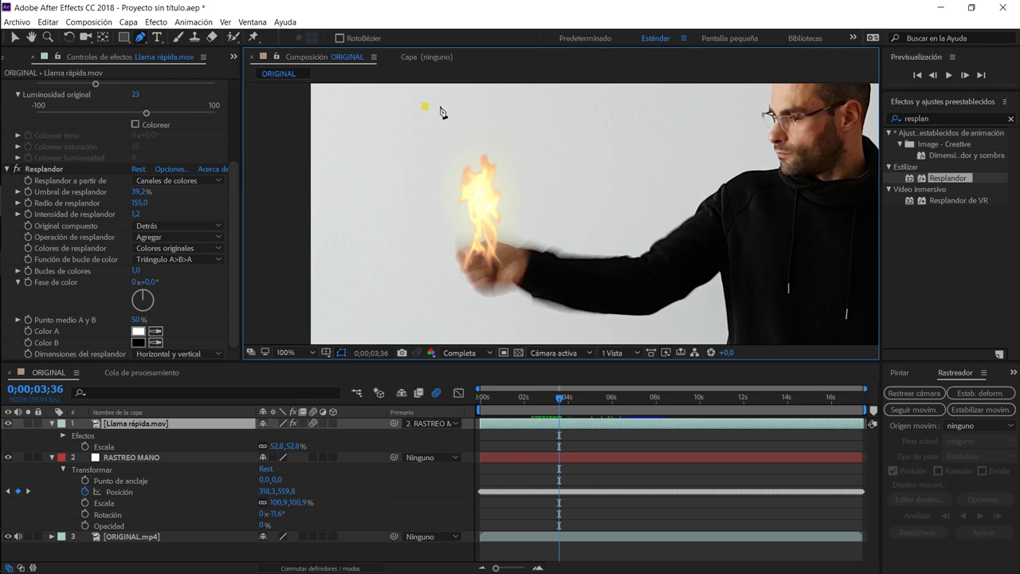
click(540, 104)
click(625, 148)
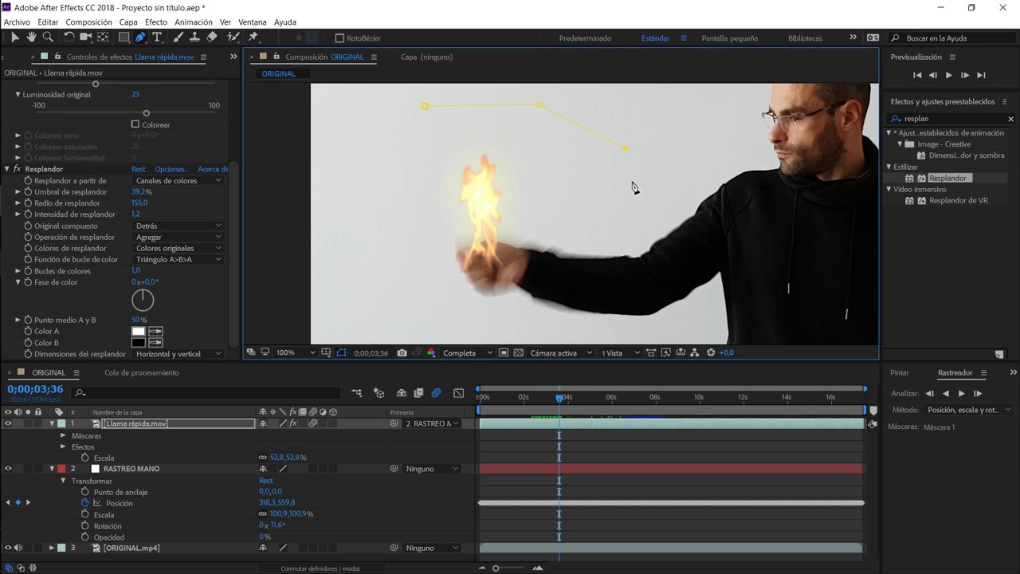
click(627, 240)
drag(587, 267, 490, 266)
click(464, 263)
click(410, 231)
click(401, 136)
click(425, 109)
Change Máscara 1's mode from Sumar to Restar
click(63, 437)
click(296, 449)
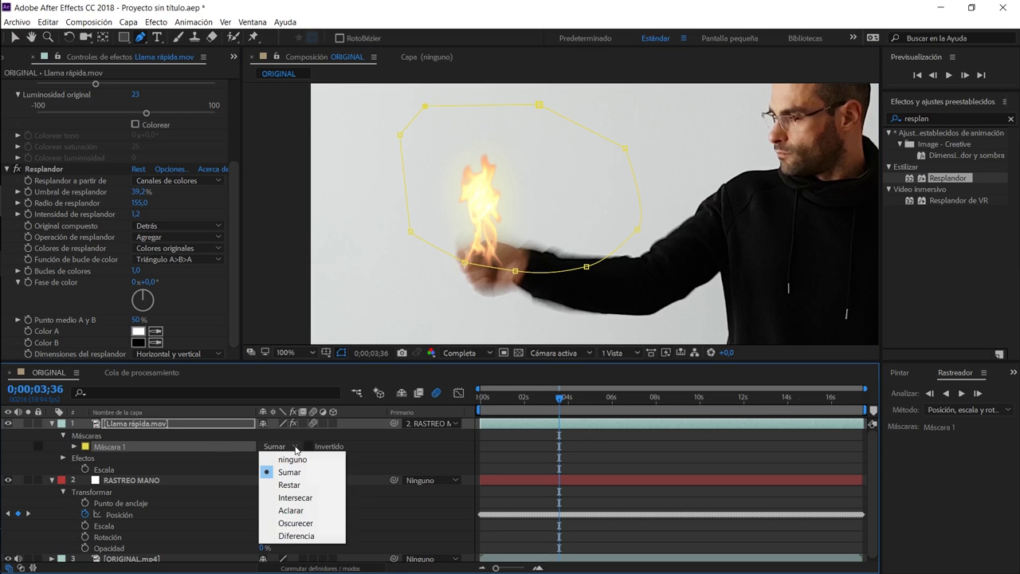
click(294, 486)
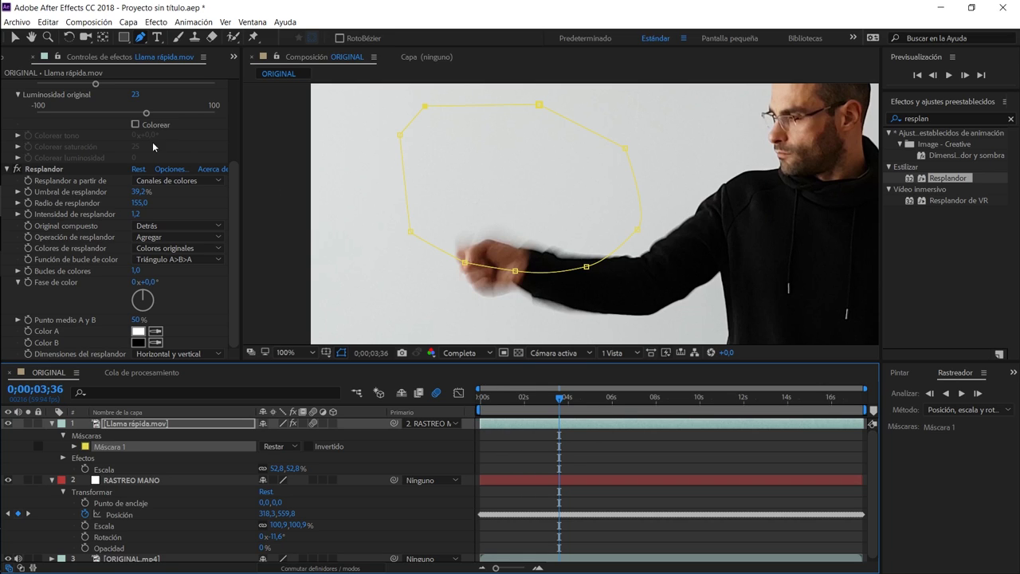
Feather Máscara 1 by 51 px and set its first Trazado de máscara keyframe at 0;00;03;36
click(15, 38)
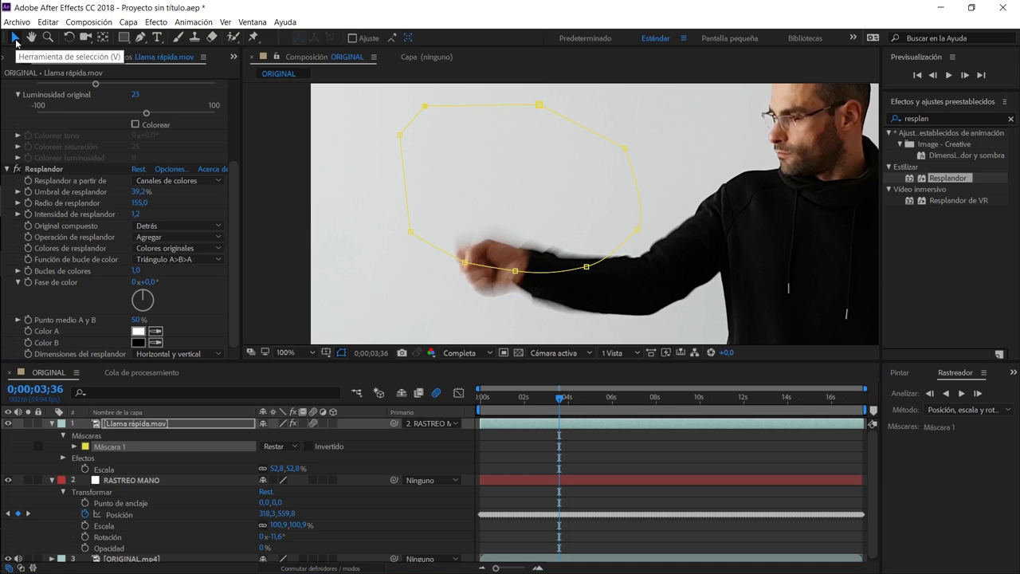
click(74, 447)
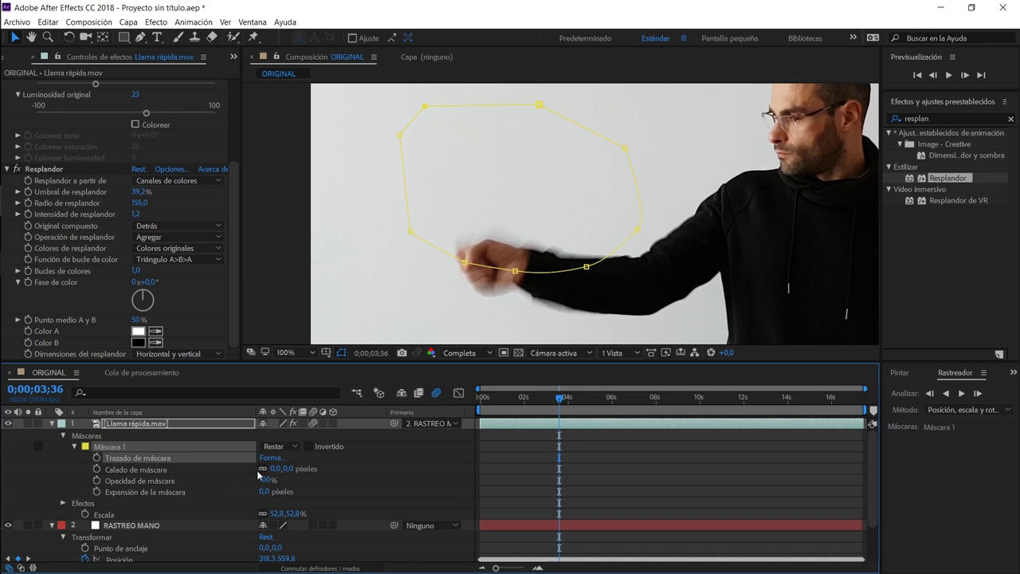
drag(275, 469, 314, 469)
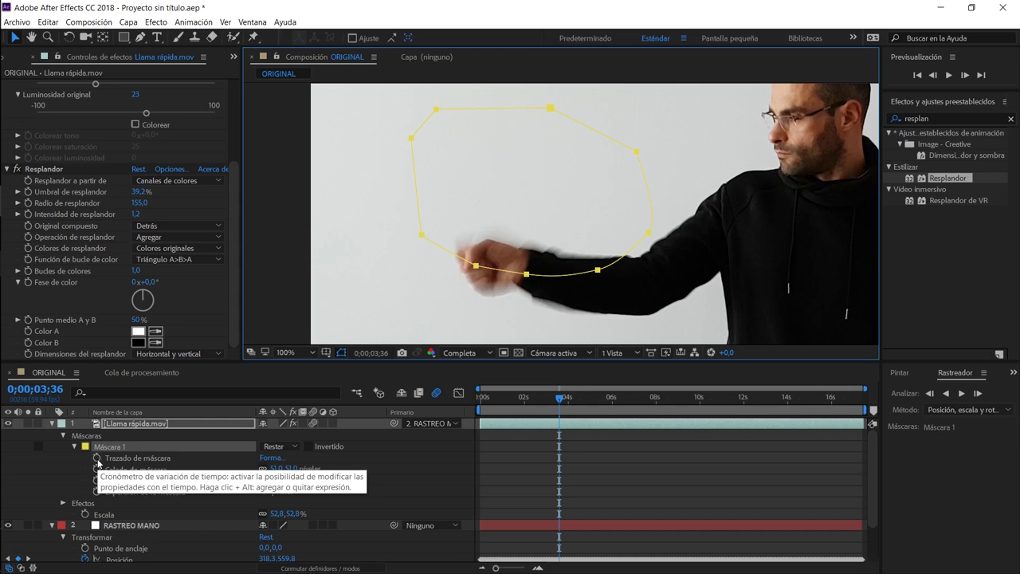
click(97, 459)
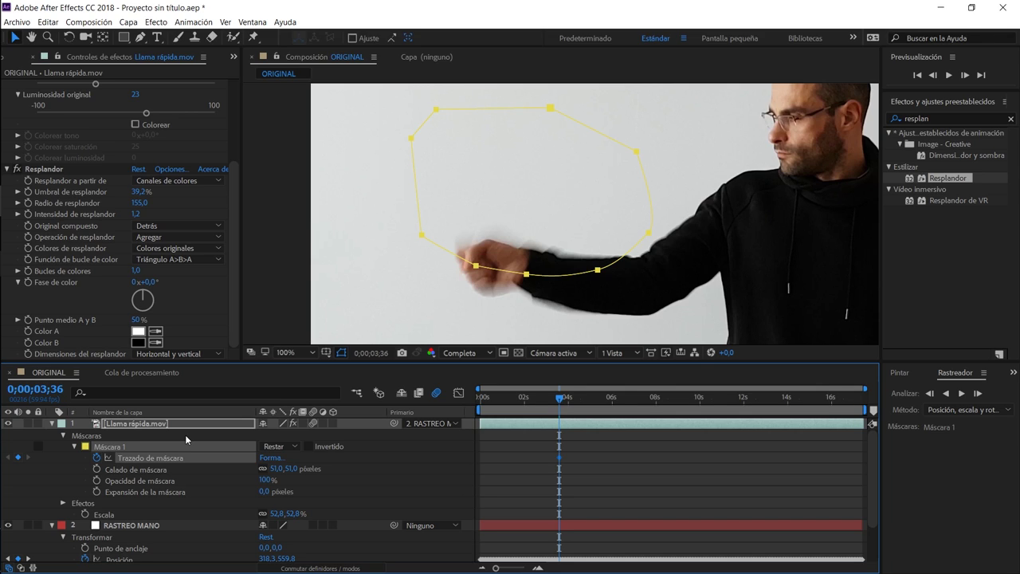
key(Page_Down)
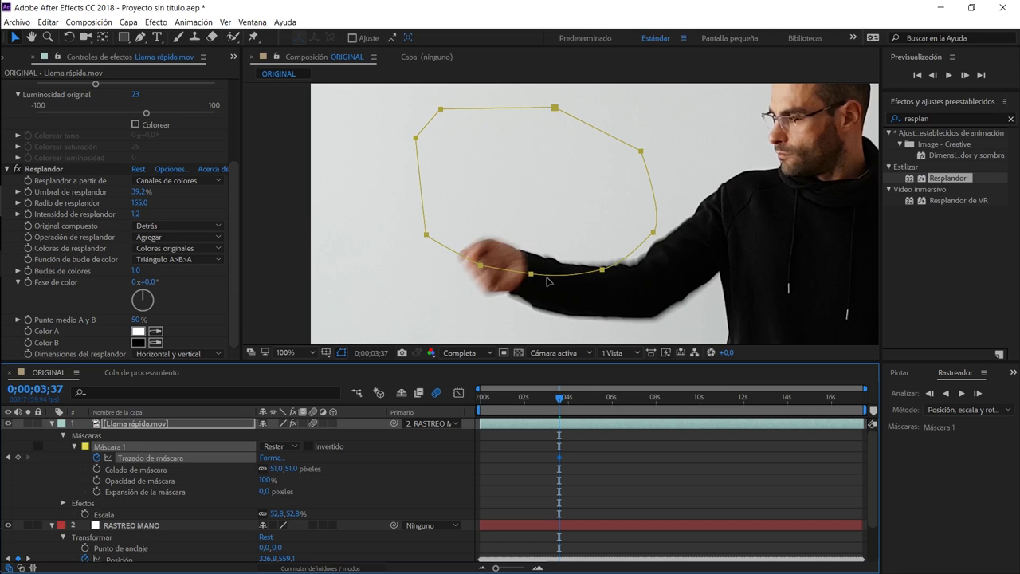
Move Máscara 1 onto the flame on each frame from 3;36 to 3;40, keyframing its path
drag(563, 279, 582, 250)
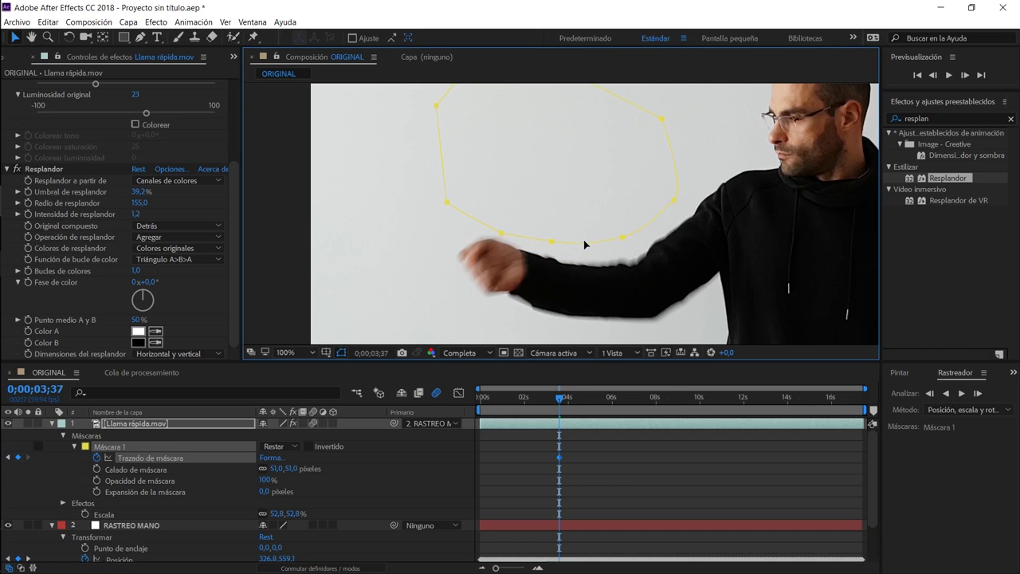
mouse_move(582, 250)
mouse_down()
mouse_move(549, 251)
mouse_move(550, 242)
mouse_up()
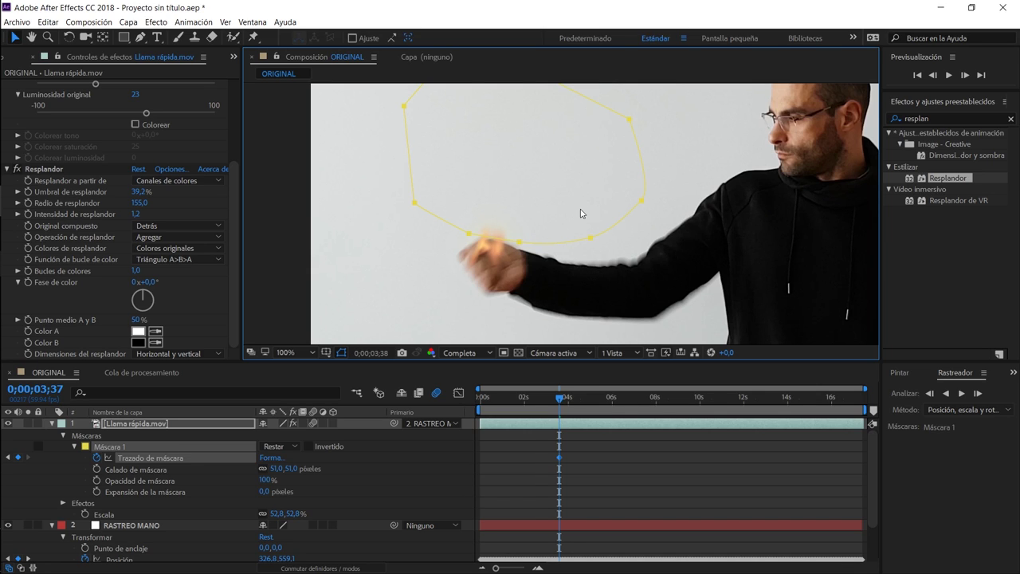
key(Page_Down)
drag(579, 237, 600, 201)
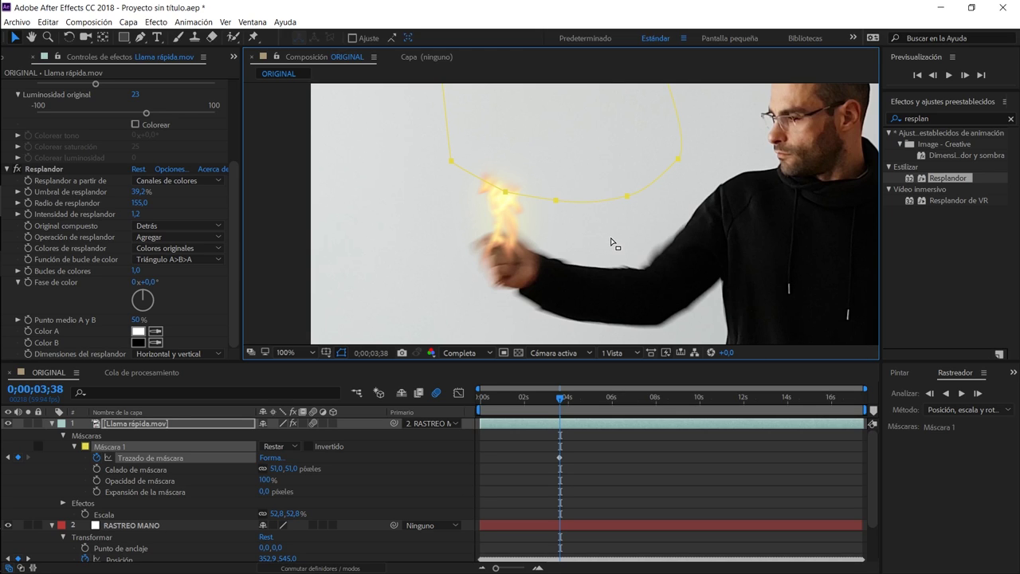
key(Page_Down)
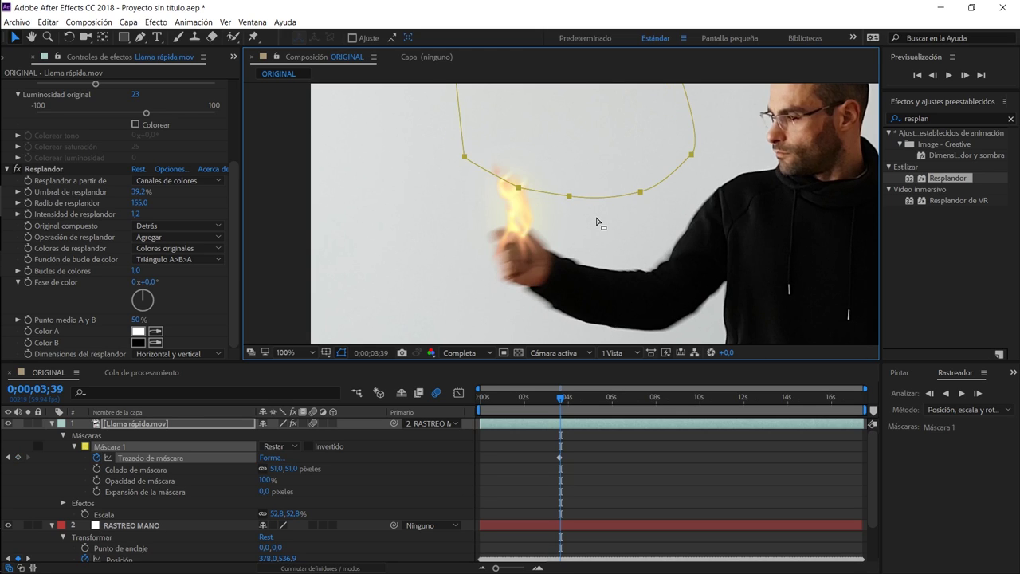
drag(604, 202, 623, 167)
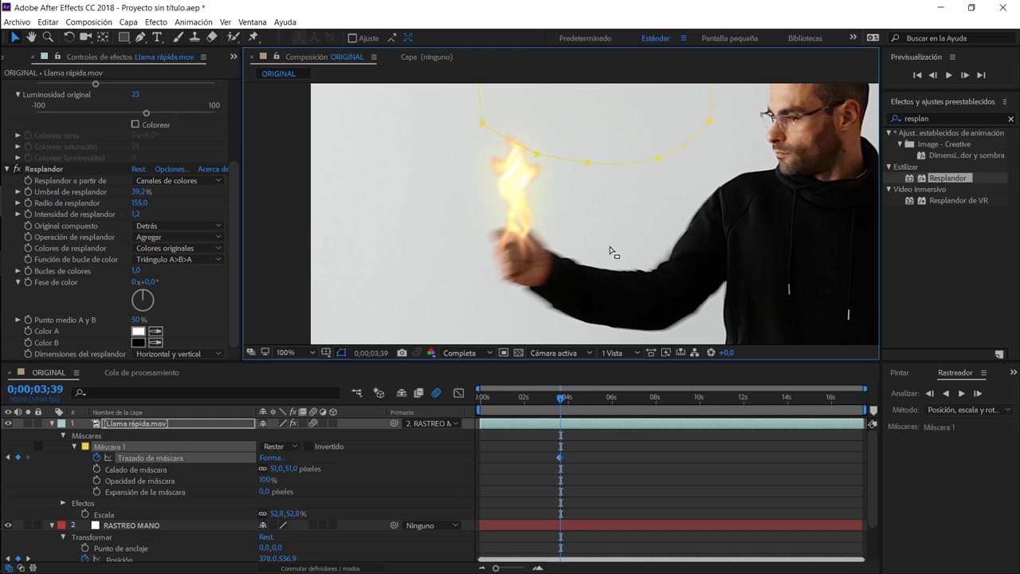
key(Page_Down)
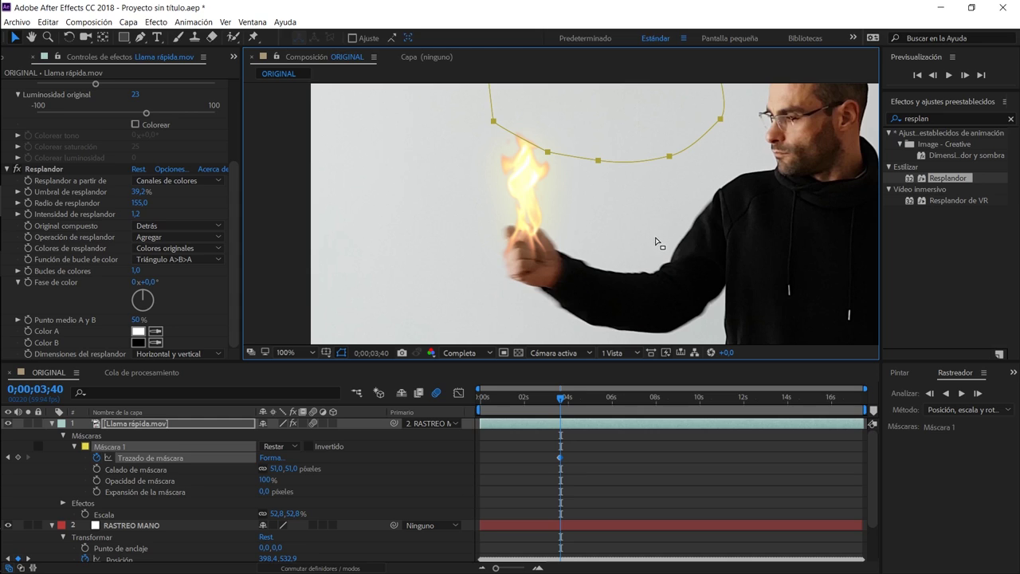
key(comma)
key(comma)
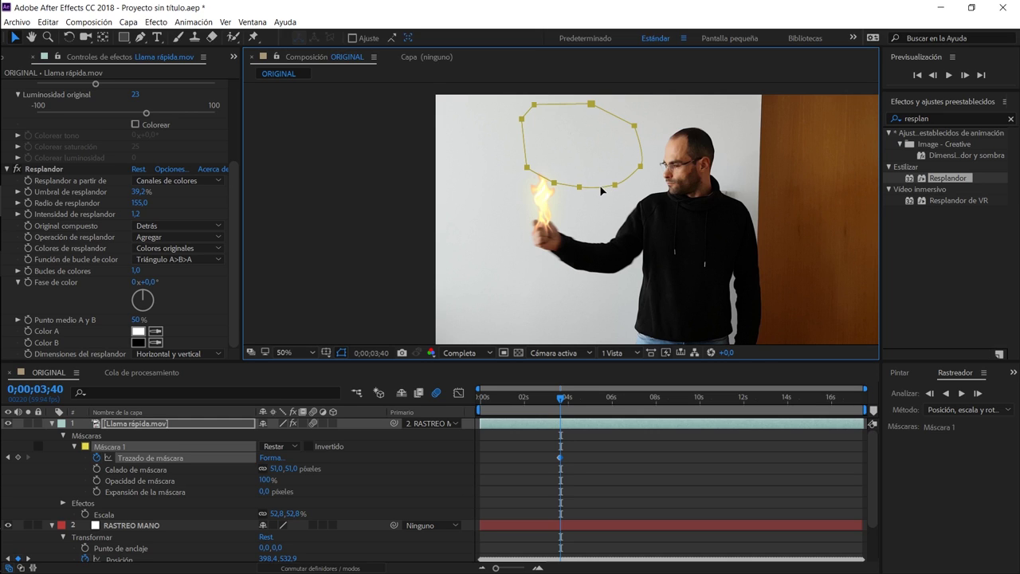
drag(602, 191, 586, 111)
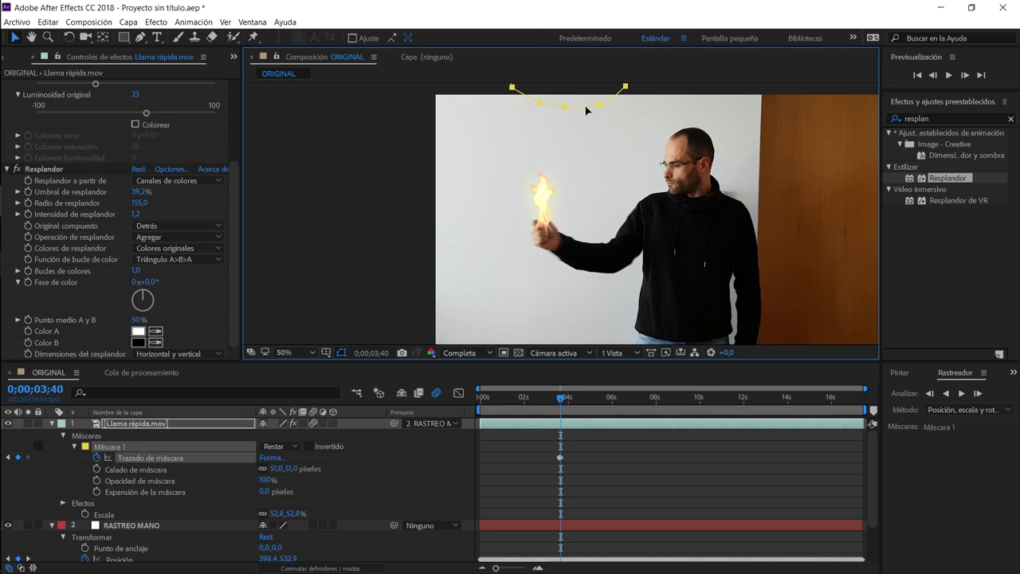
click(587, 111)
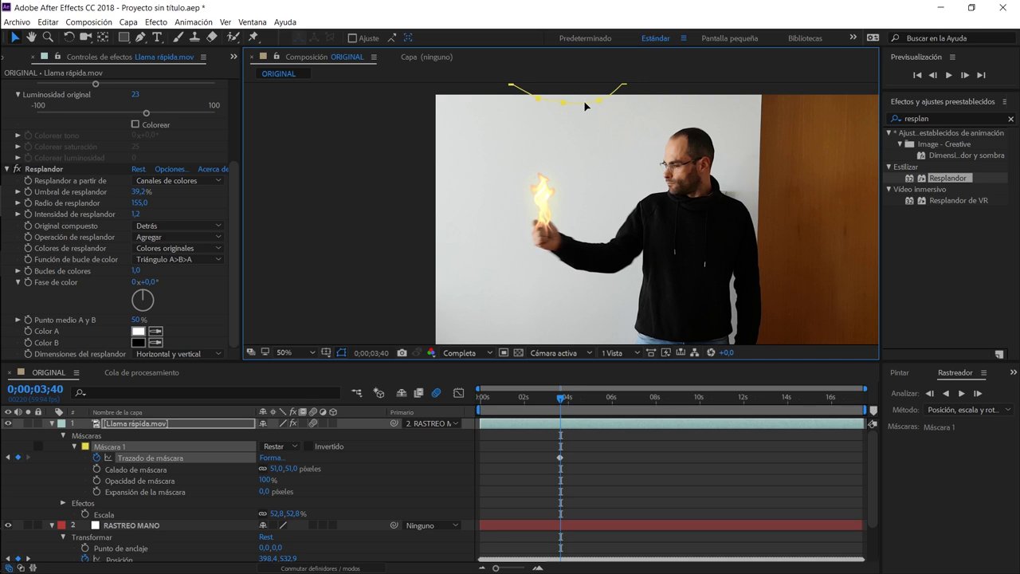
Step back to 3;36 and forward to 3;42 to check the mask tracks the flame
click(562, 404)
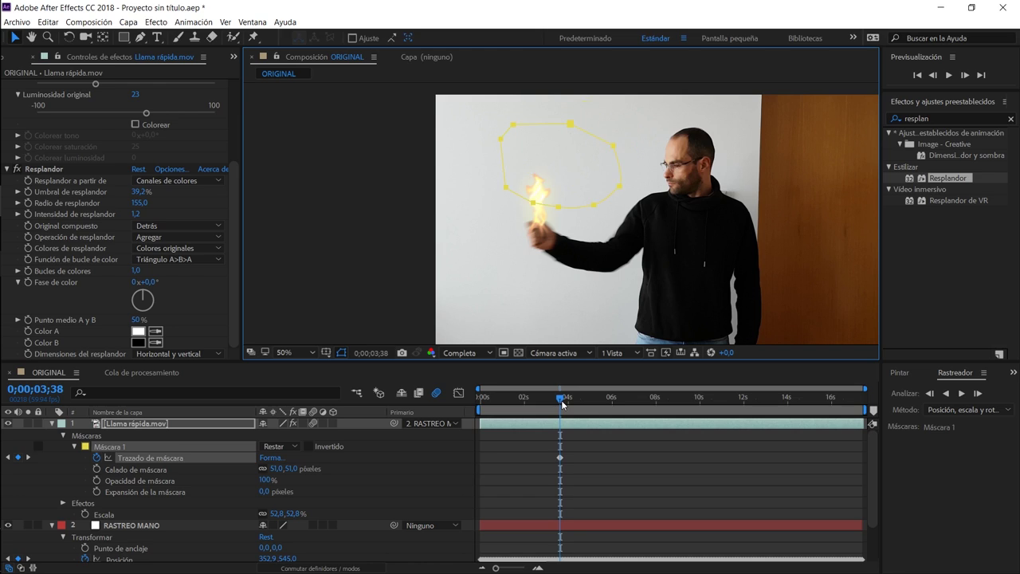
key(Page_Up)
key(Page_Up)
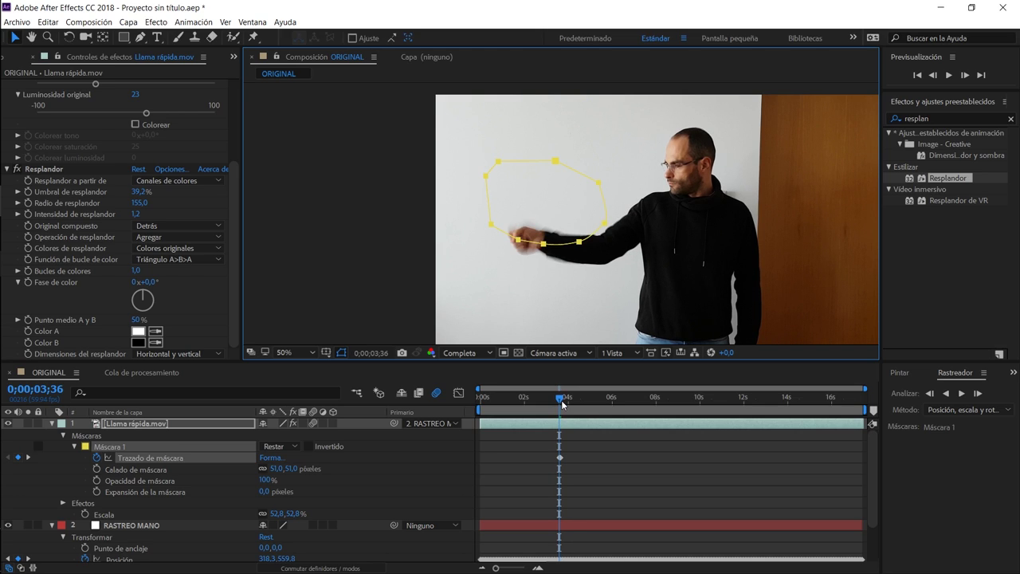
key(Page_Down)
key(Page_Down)
key(Page_Down)
key(Page_Down)
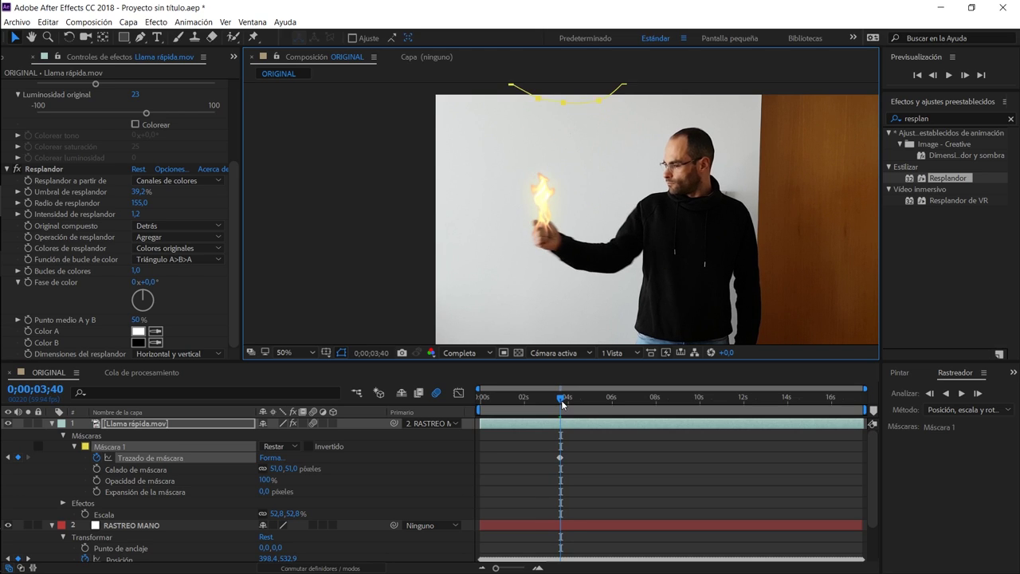
key(Page_Down)
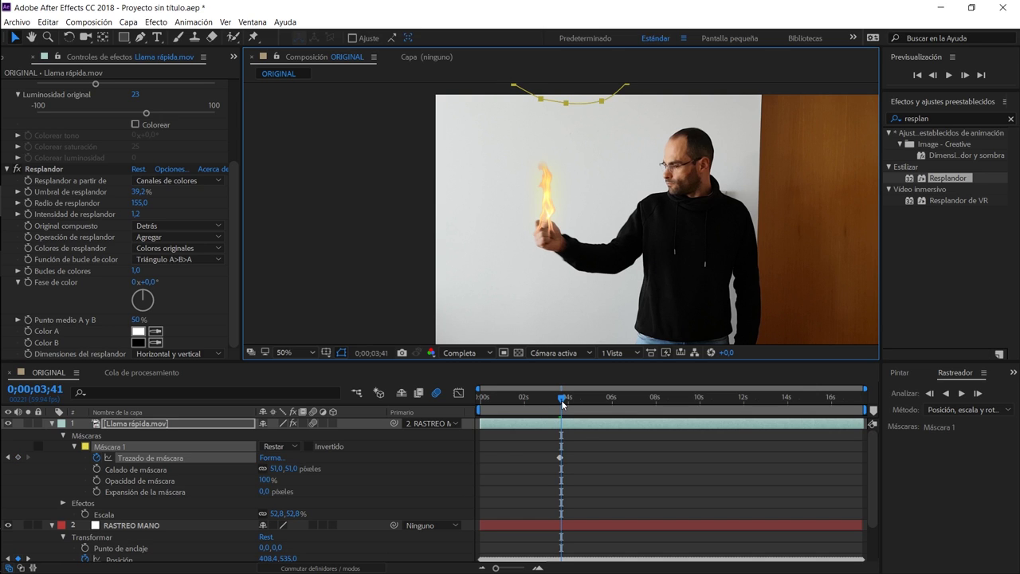
key(Page_Down)
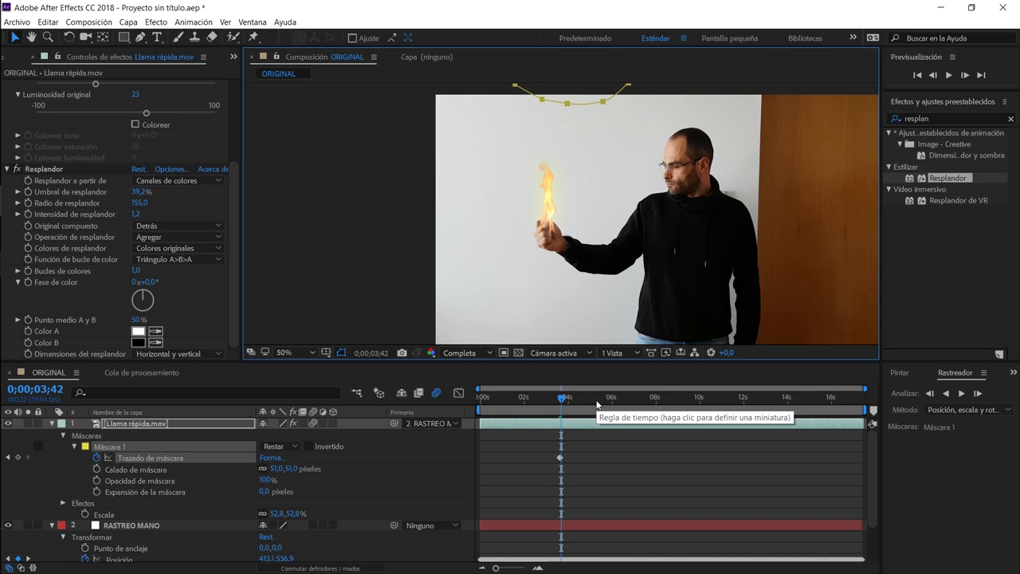
Keyframe the mask down onto the hand across frames 12;39 to 12;41
drag(597, 405, 758, 398)
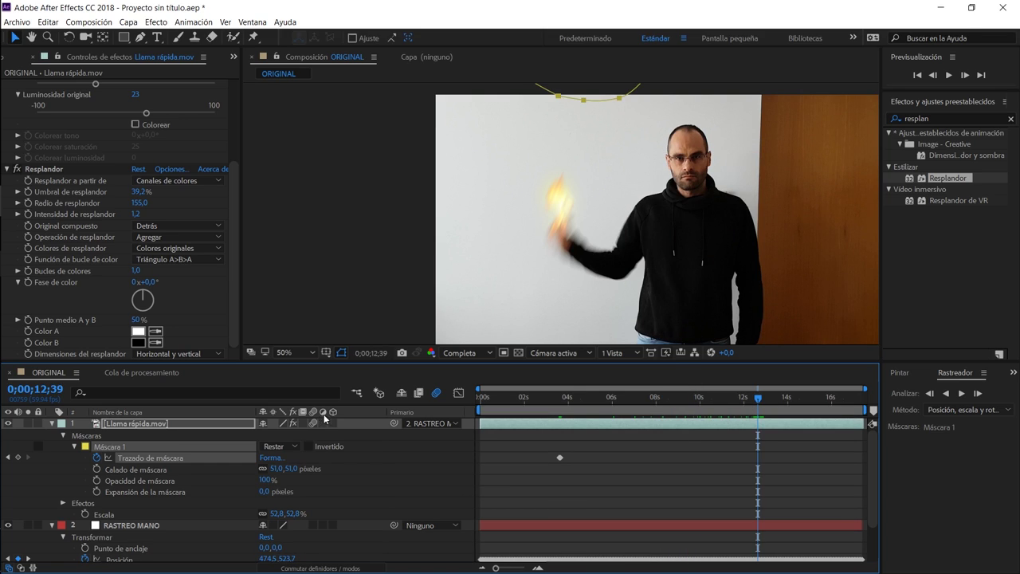
key(Page_Up)
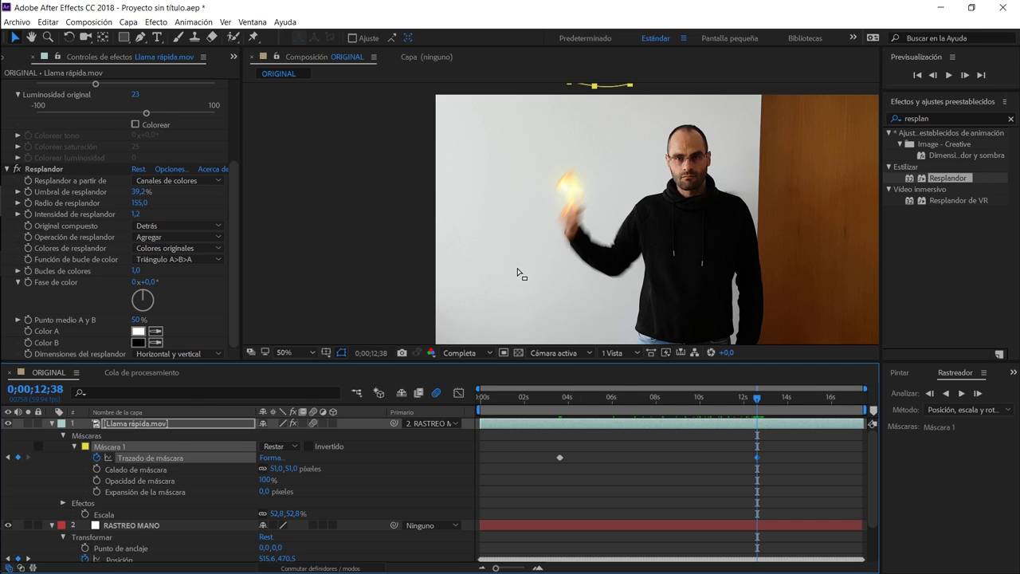
key(Page_Down)
drag(630, 87, 593, 207)
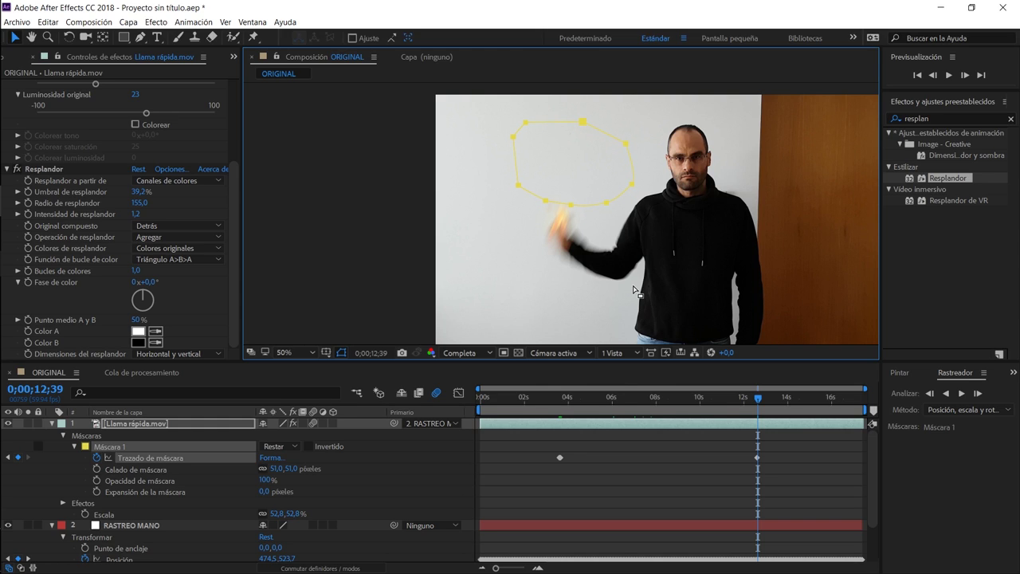
key(Page_Down)
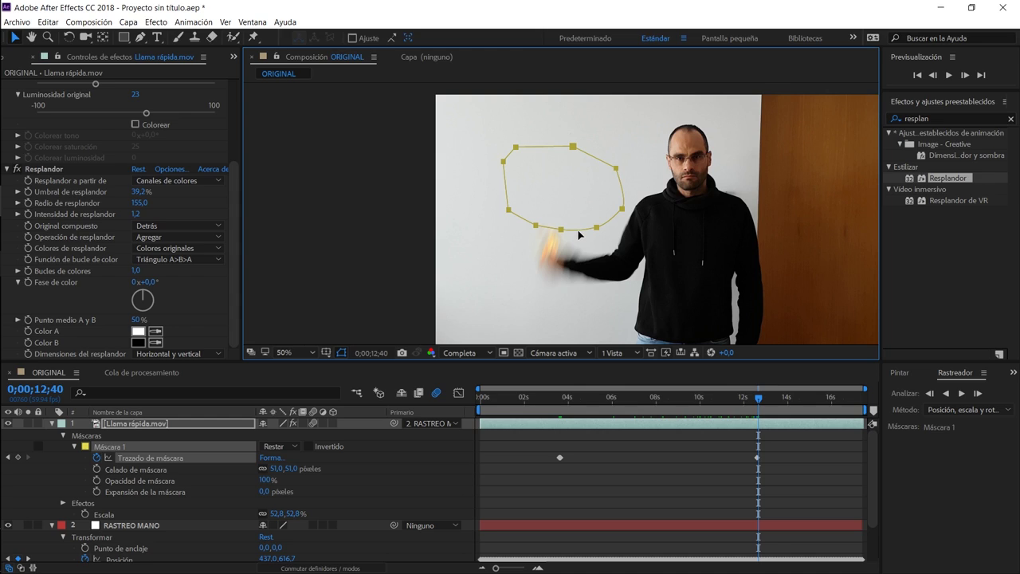
drag(579, 245, 580, 262)
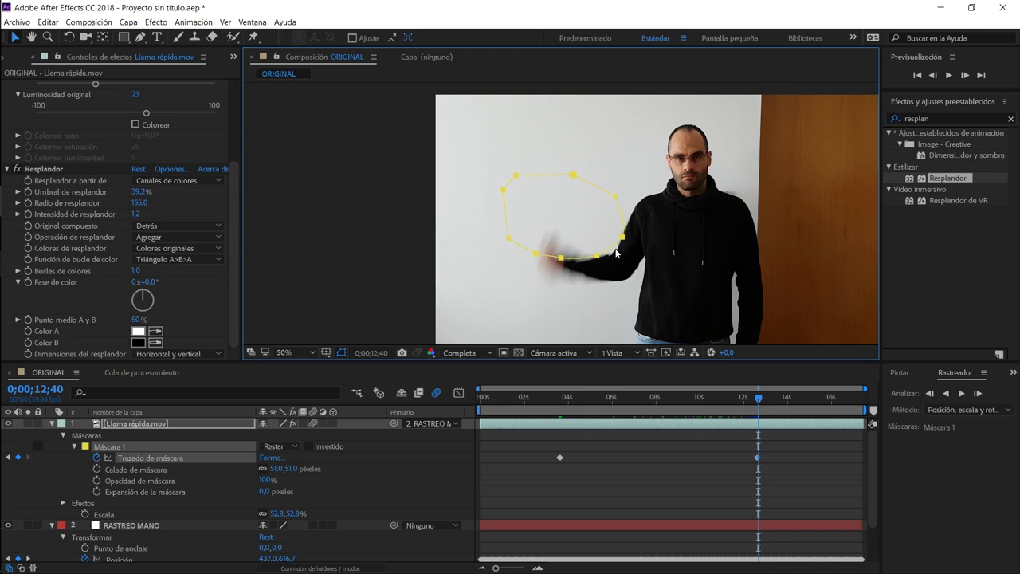
key(Page_Down)
click(792, 456)
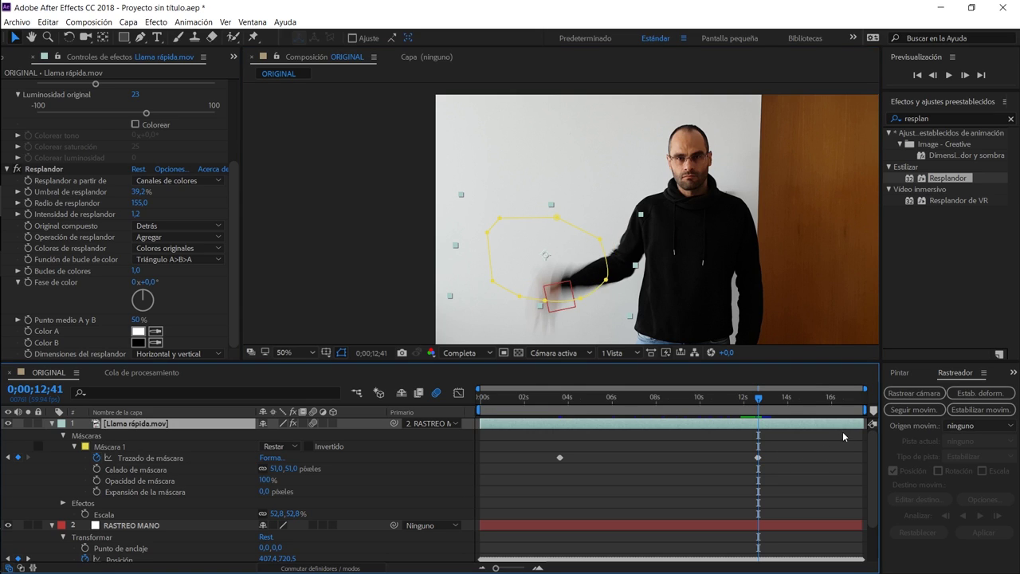
Trim Llama rápida.mov to end at 12;41 and start around 3;37
drag(861, 425, 763, 426)
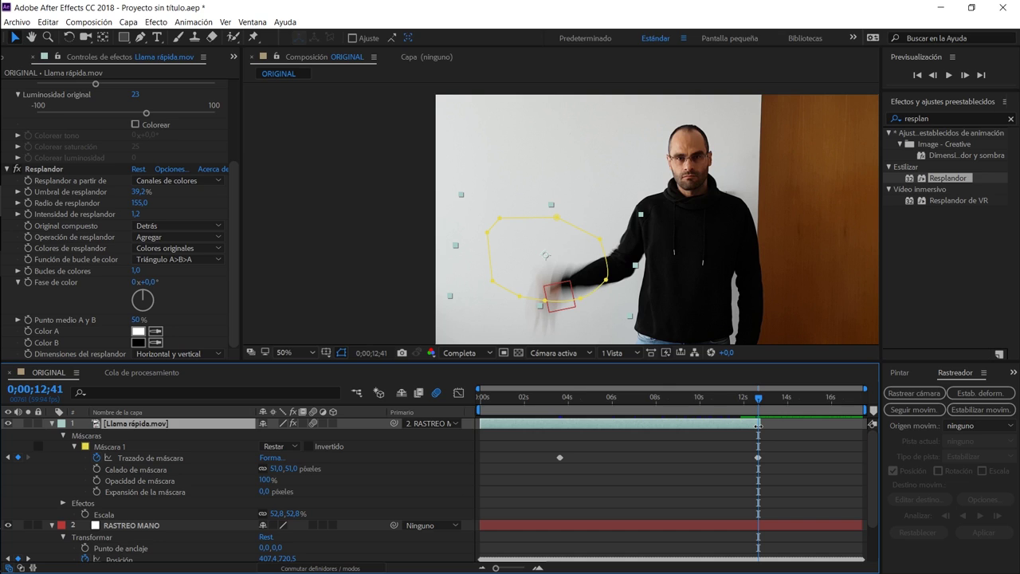
drag(759, 398, 560, 406)
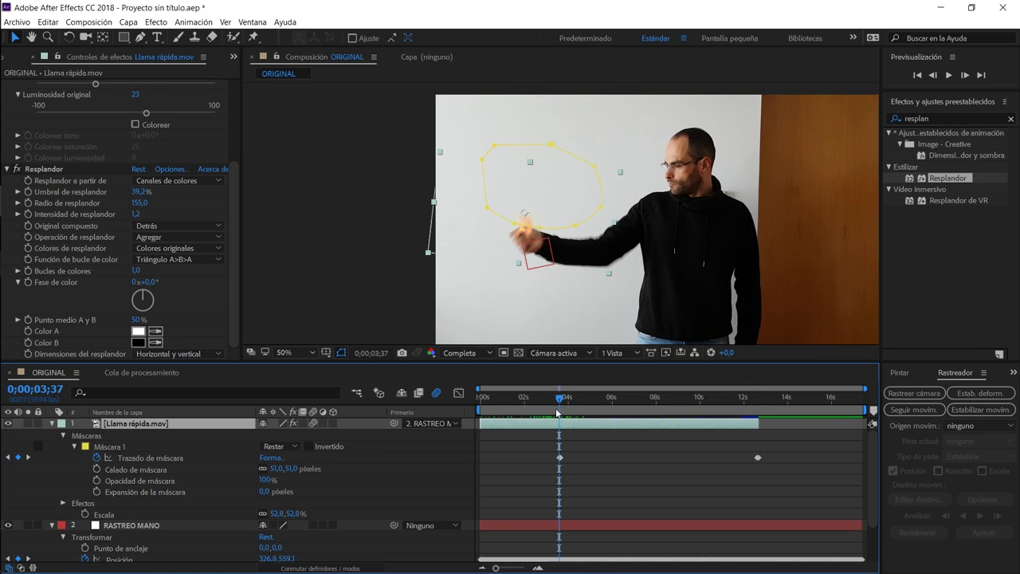
drag(481, 425, 559, 425)
key(space)
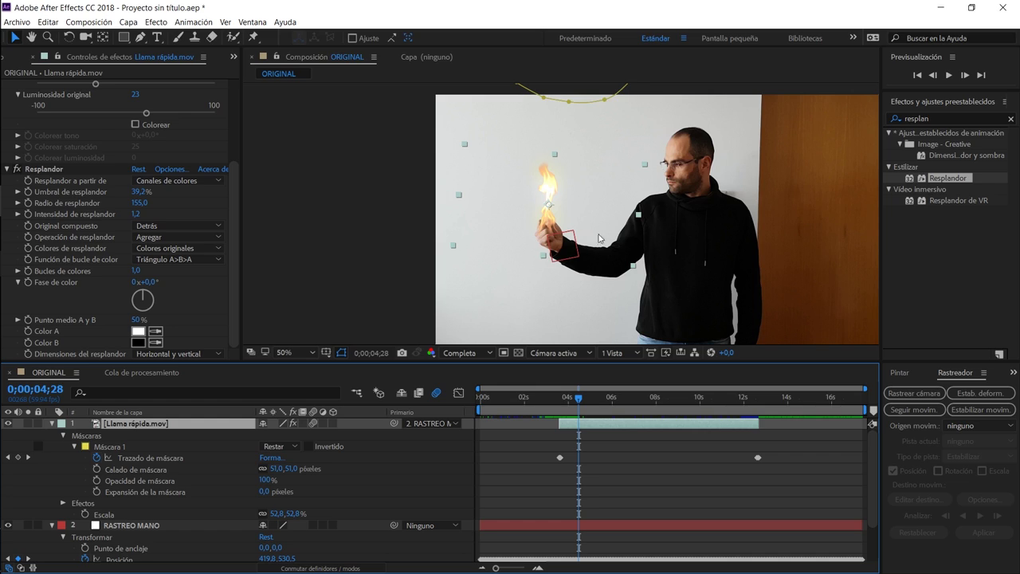
Duplicate ORIGINAL.mp4 with Ctrl+D, rename the copies LUZ and SOMBRA, and solo SOMBRA
click(121, 447)
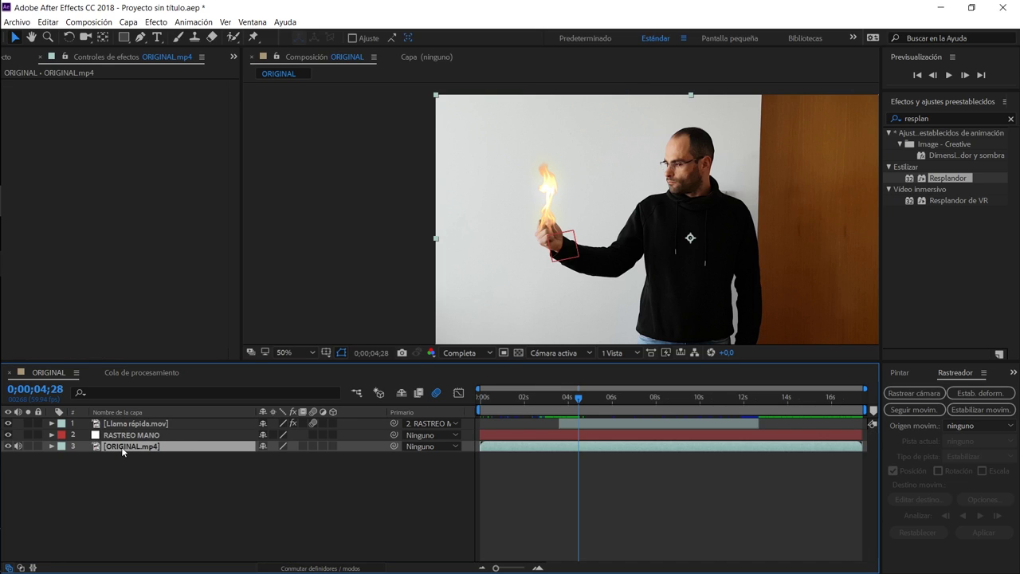
key(ctrl+d)
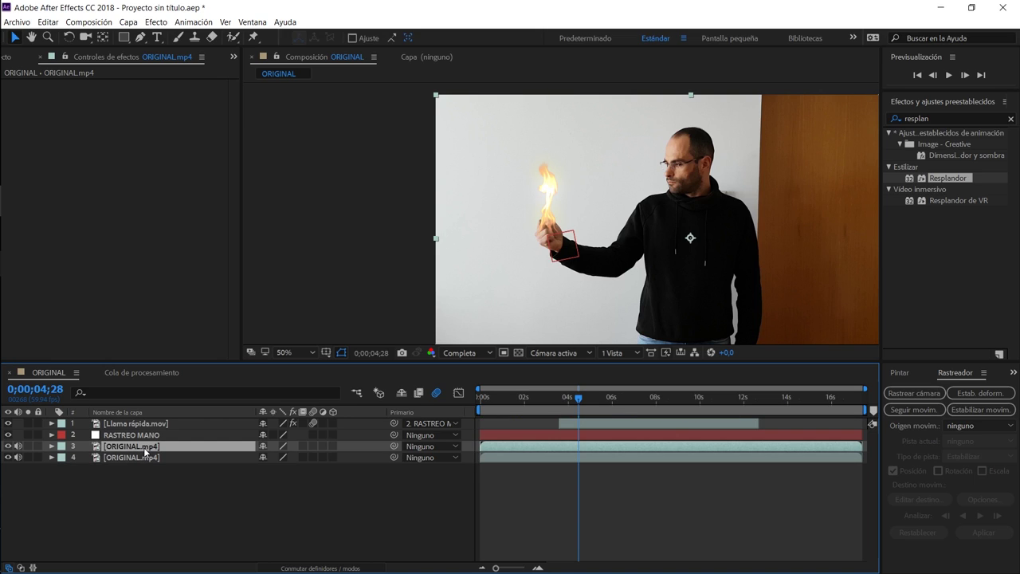
key(Return)
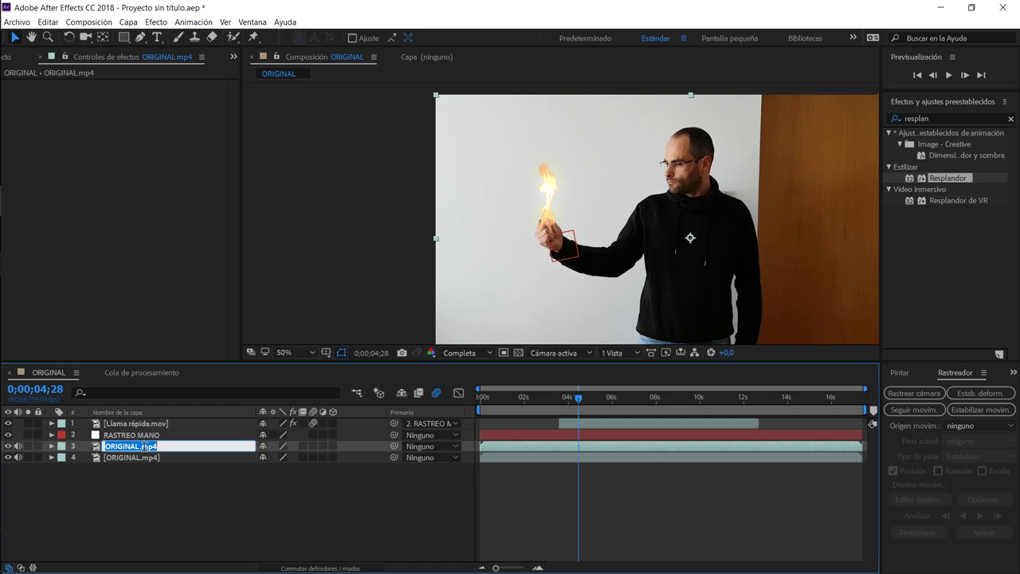
text(LUZ)
key(Return)
key(ctrl+Down)
key(Return)
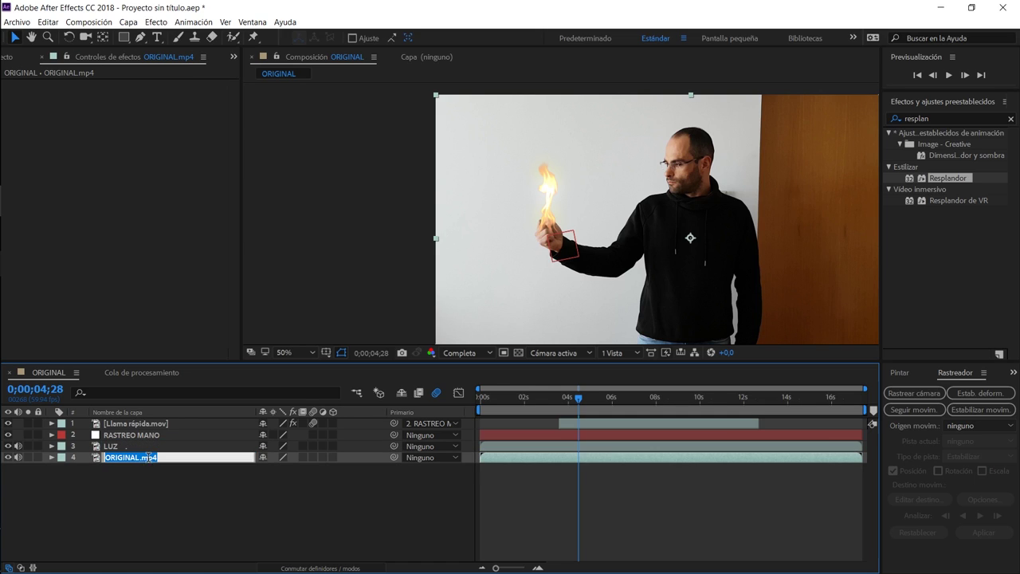
text(SOMBRA)
click(141, 474)
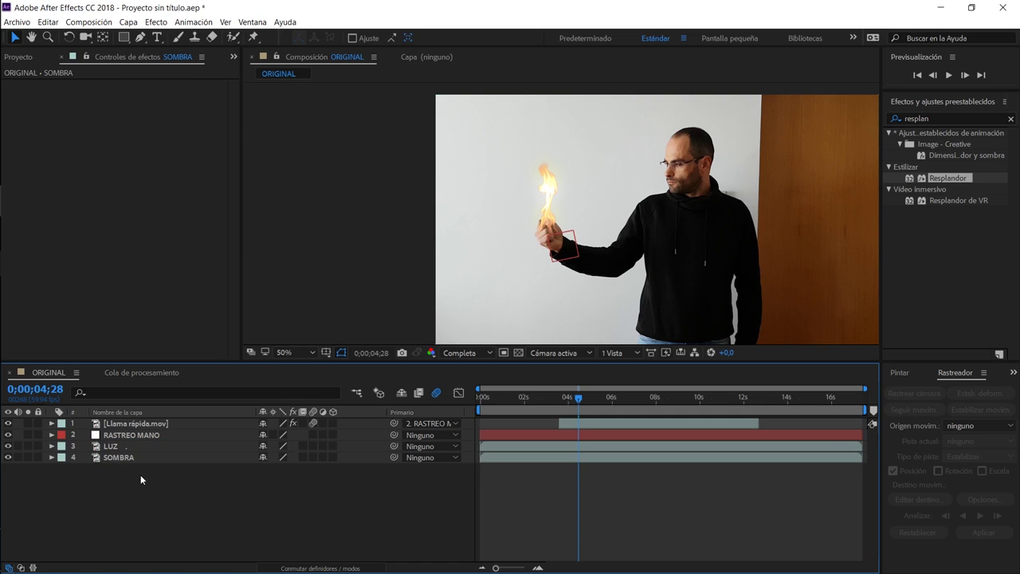
click(28, 457)
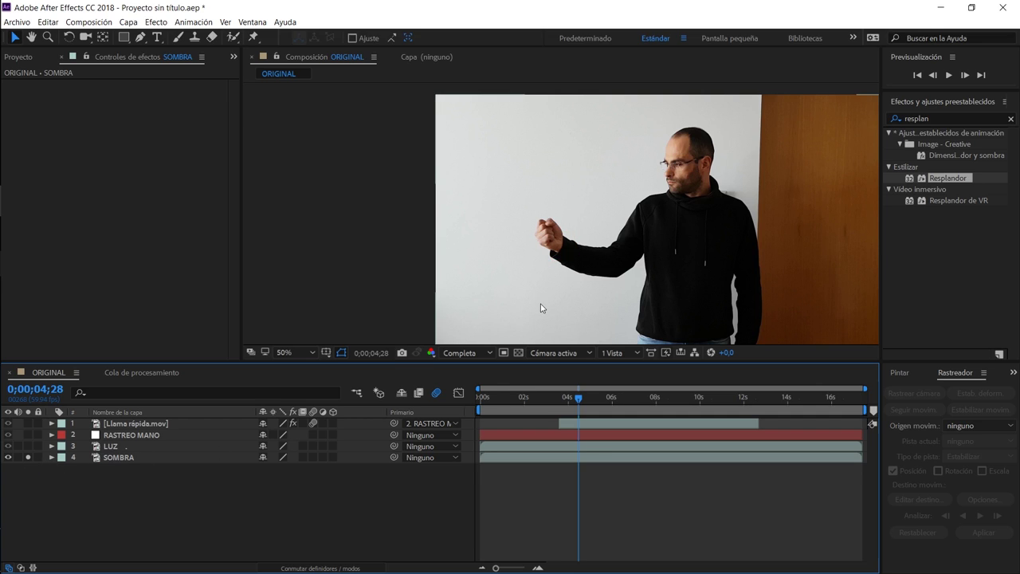
Apply Tono/Saturación to SOMBRA with Master Saturation -66 and Master Lightness -58
click(946, 118)
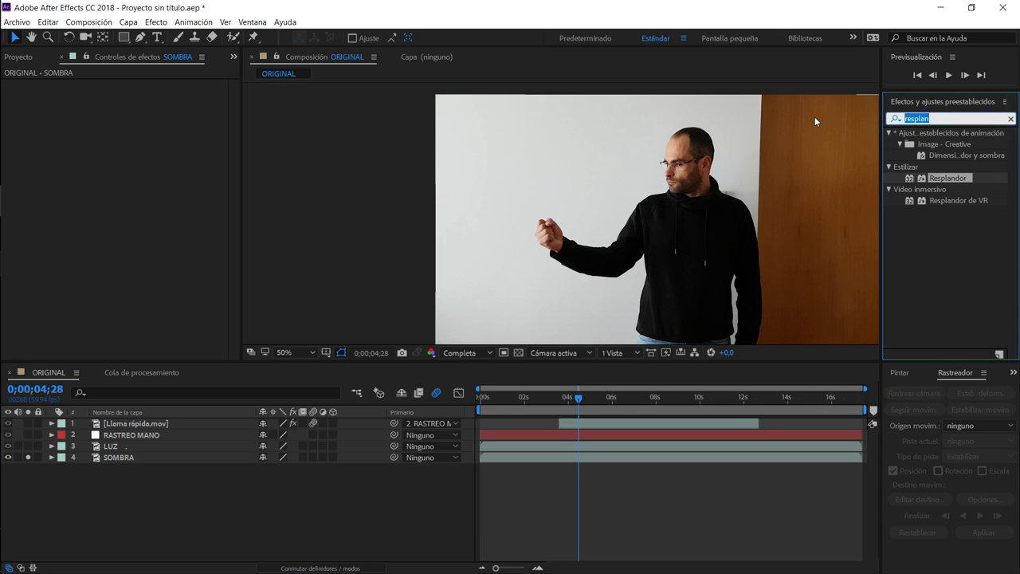
text(satur)
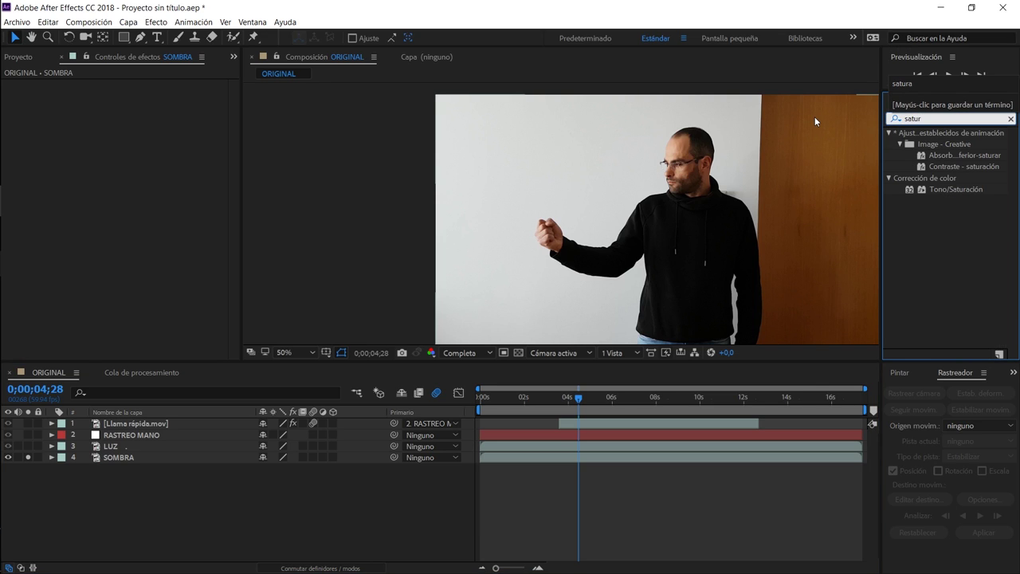
mouse_move(965, 190)
mouse_down()
mouse_move(696, 288)
mouse_move(134, 456)
mouse_up()
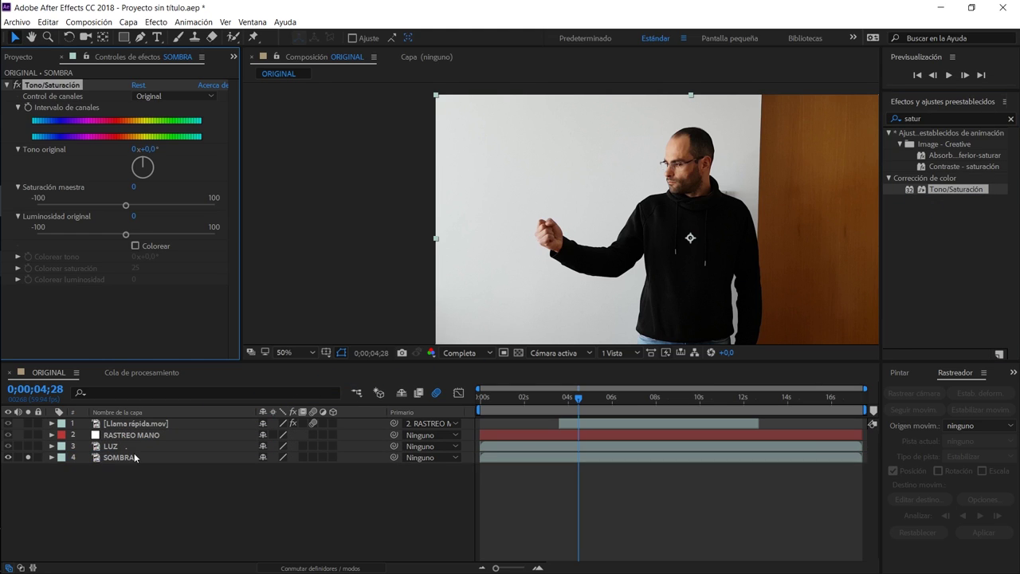
mouse_move(127, 206)
mouse_down()
mouse_move(56, 208)
mouse_move(69, 206)
mouse_up()
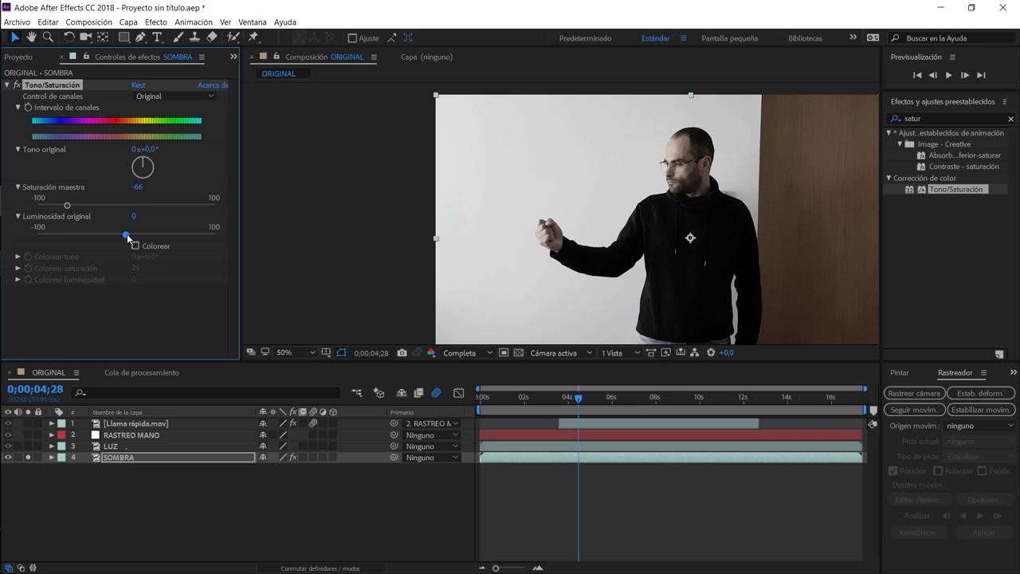
mouse_move(126, 237)
mouse_down()
mouse_move(30, 247)
mouse_move(77, 244)
mouse_up()
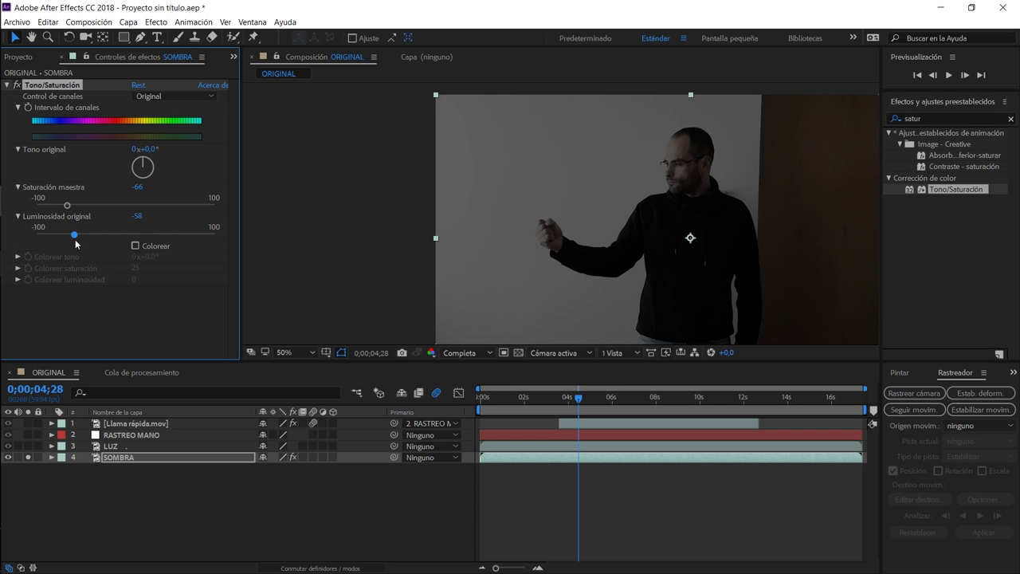
drag(77, 244, 76, 244)
click(939, 117)
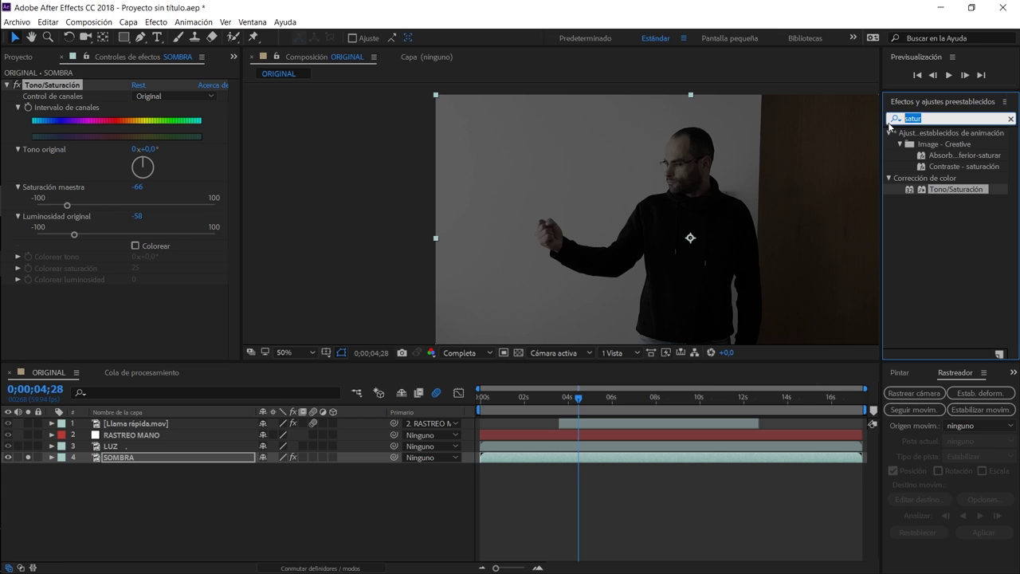
Apply Curvas to SOMBRA, raise the Blue channel curve, and turn off SOMBRA's solo
text(curva)
drag(928, 178, 120, 460)
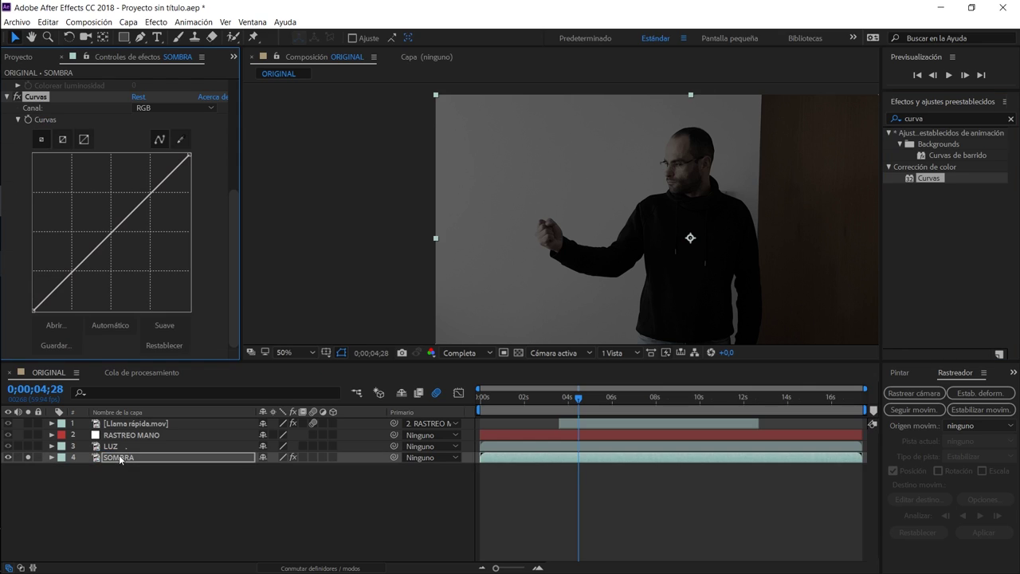
click(210, 107)
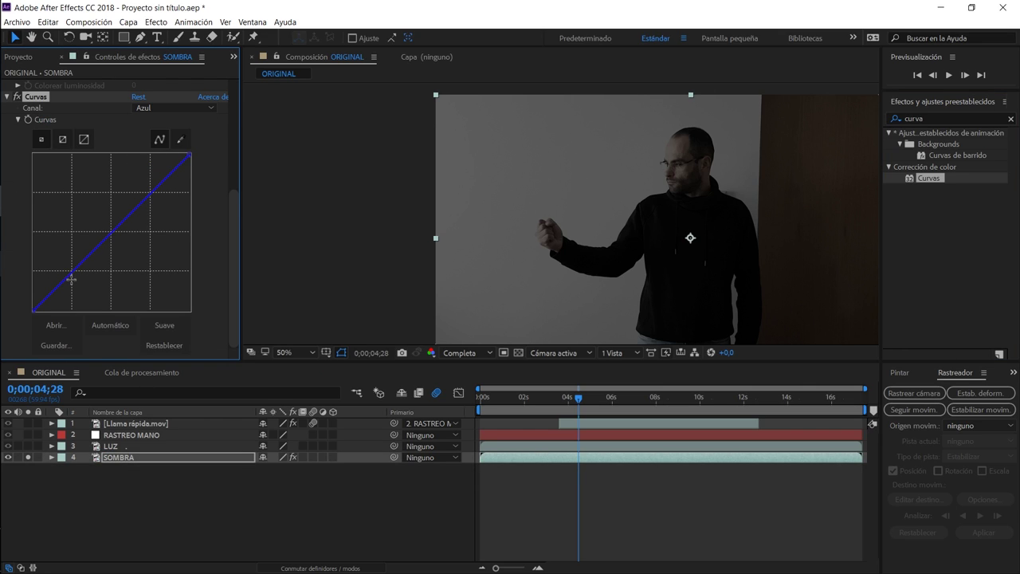
drag(66, 276, 59, 275)
click(27, 457)
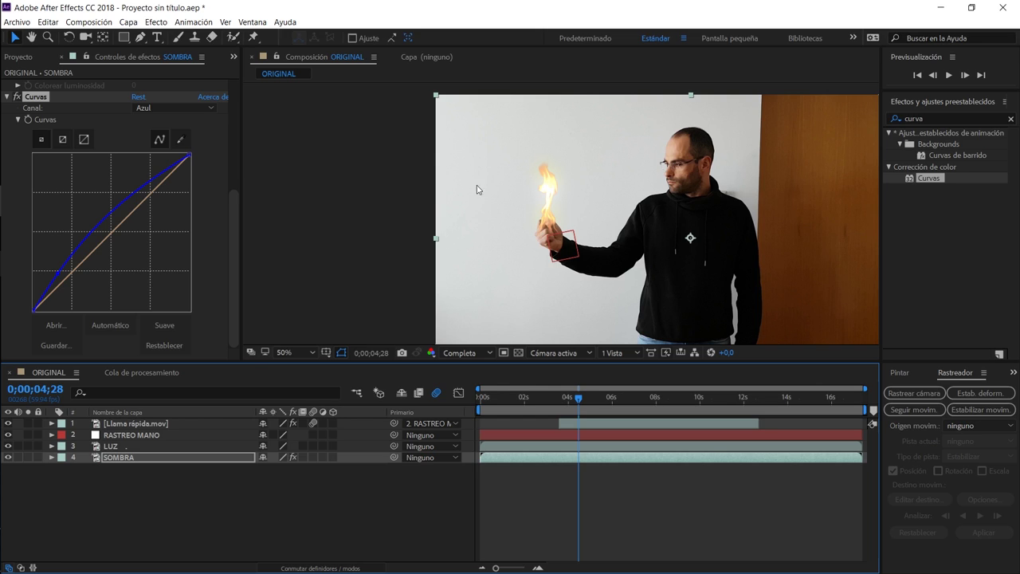
Create a FFFFFF white solid, 3000×2000 px, named LUZ MASCARA
right_click(123, 498)
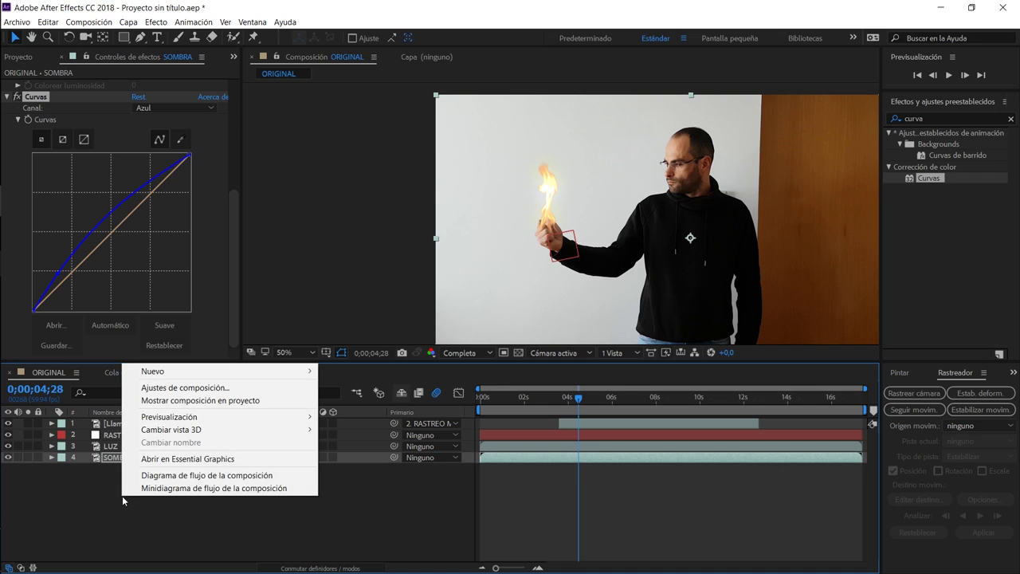
mouse_move(232, 375)
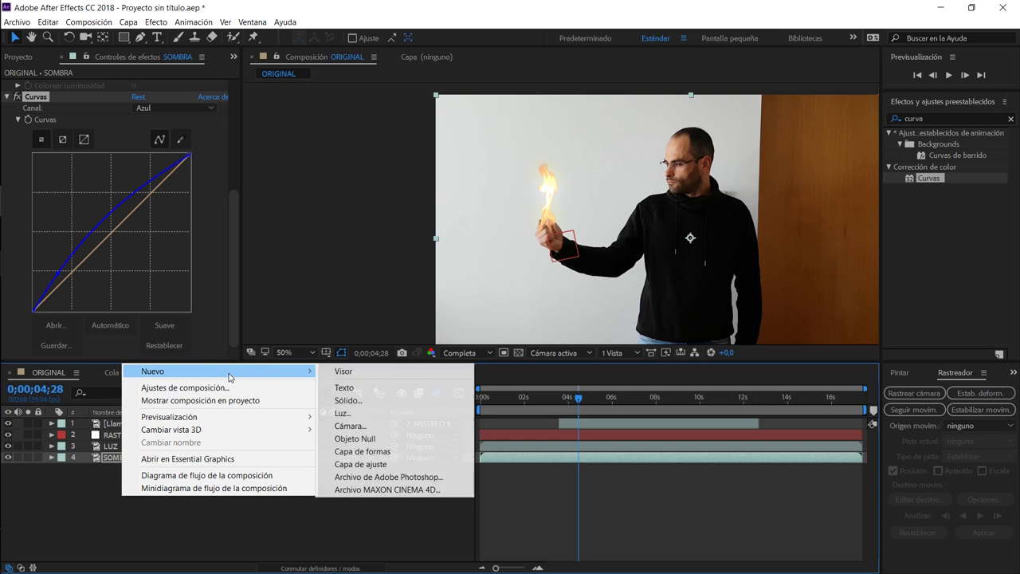
click(346, 399)
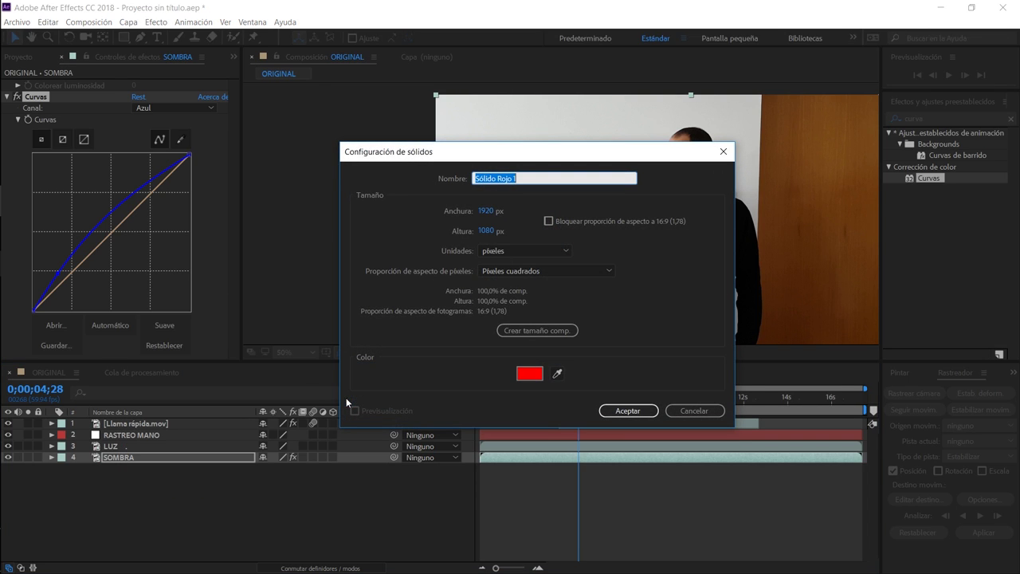
click(530, 374)
text(FFFFFF)
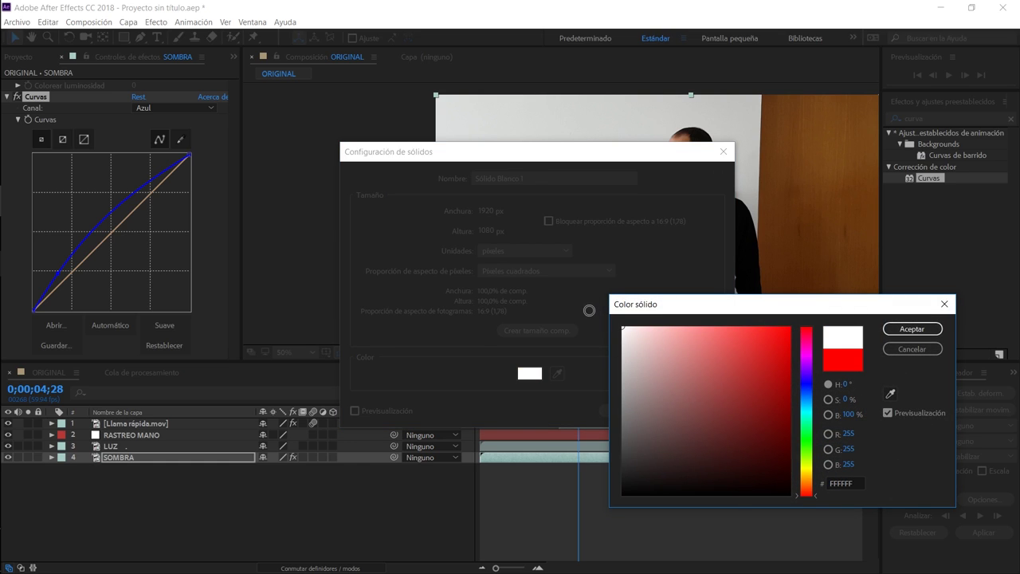
click(912, 329)
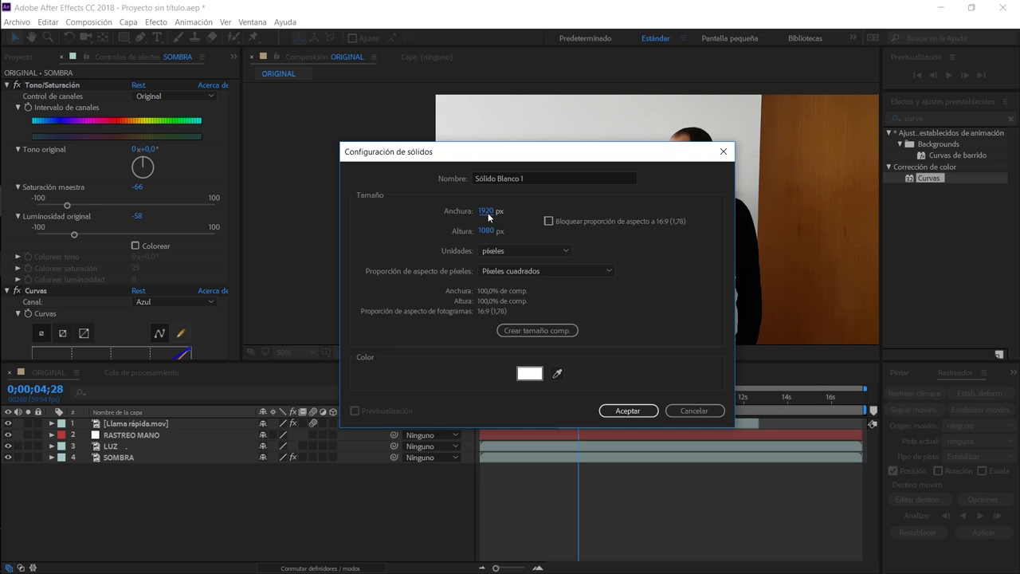
click(487, 212)
text(3000)
key(Tab)
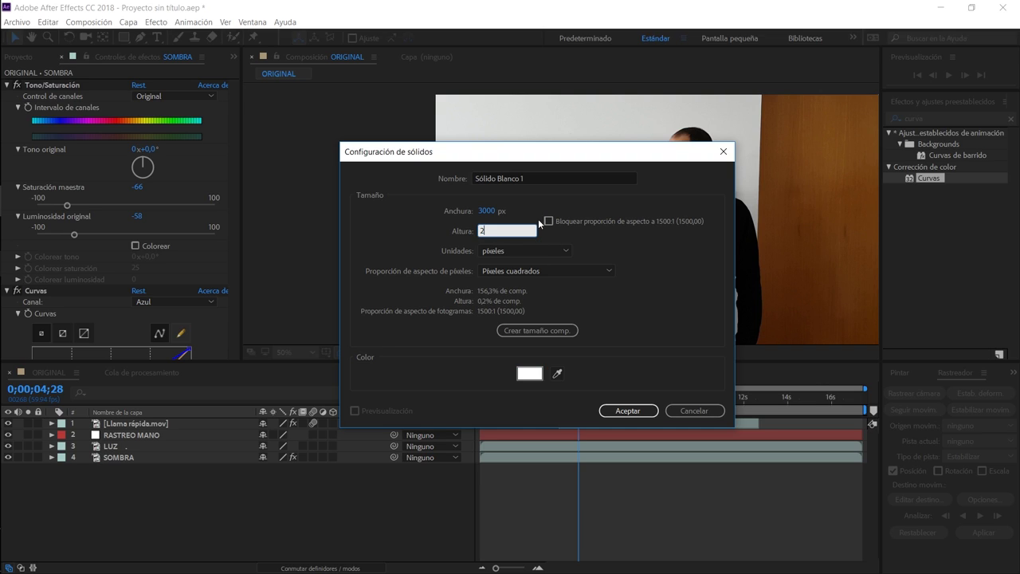
text(2000)
key(Tab)
text(LU)
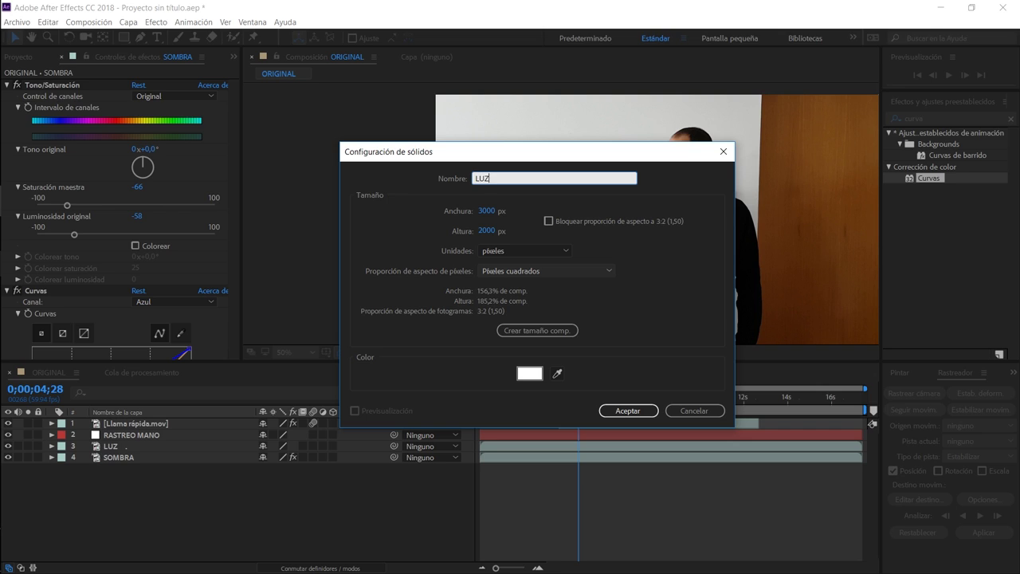
text(Z MASCARA)
click(628, 411)
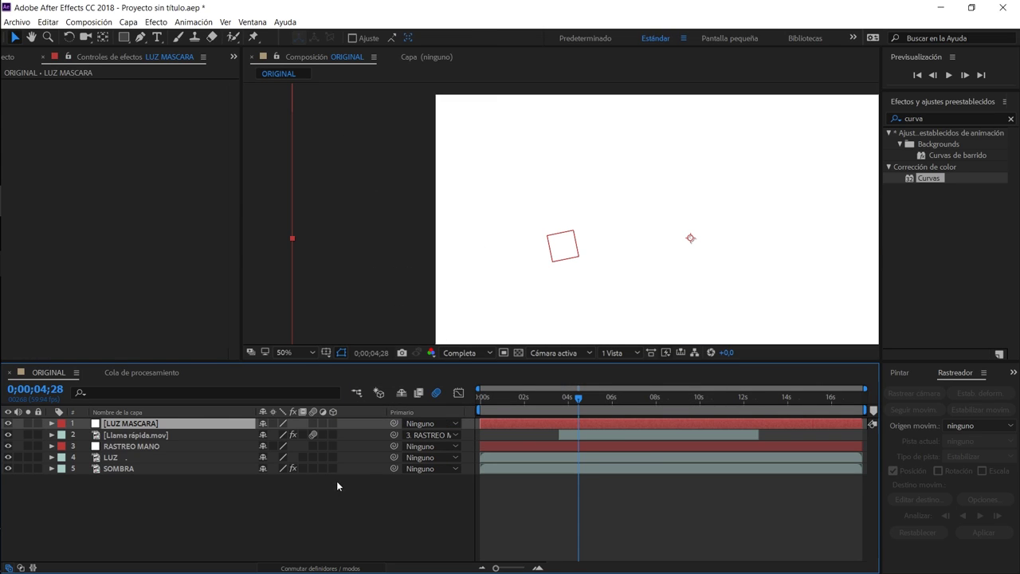
Move LUZ MASCARA below RASTREO MANO and draw an elliptical mask around the flaming fist
mouse_move(141, 429)
mouse_down()
mouse_move(144, 457)
mouse_move(140, 446)
mouse_up()
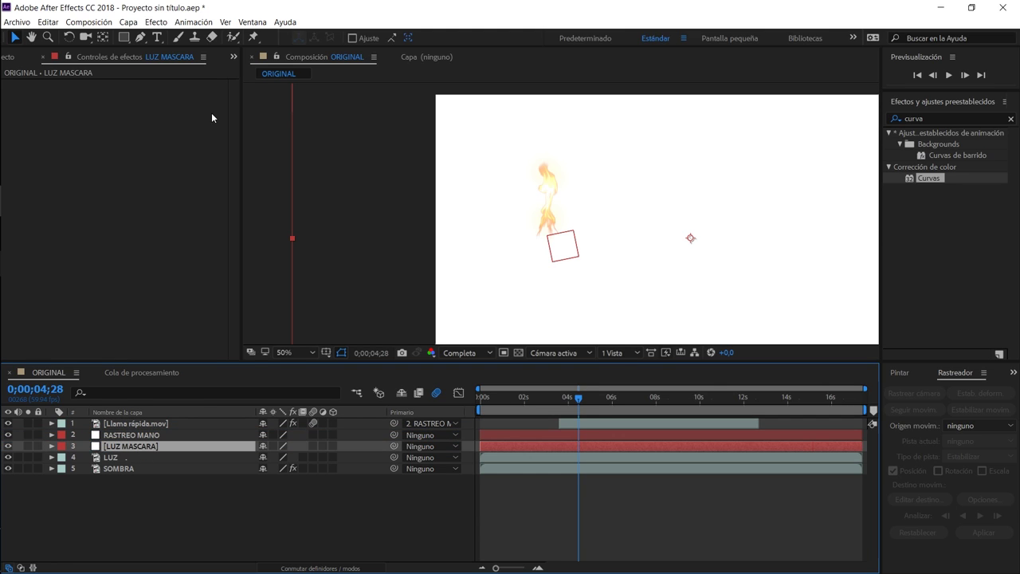
click(125, 40)
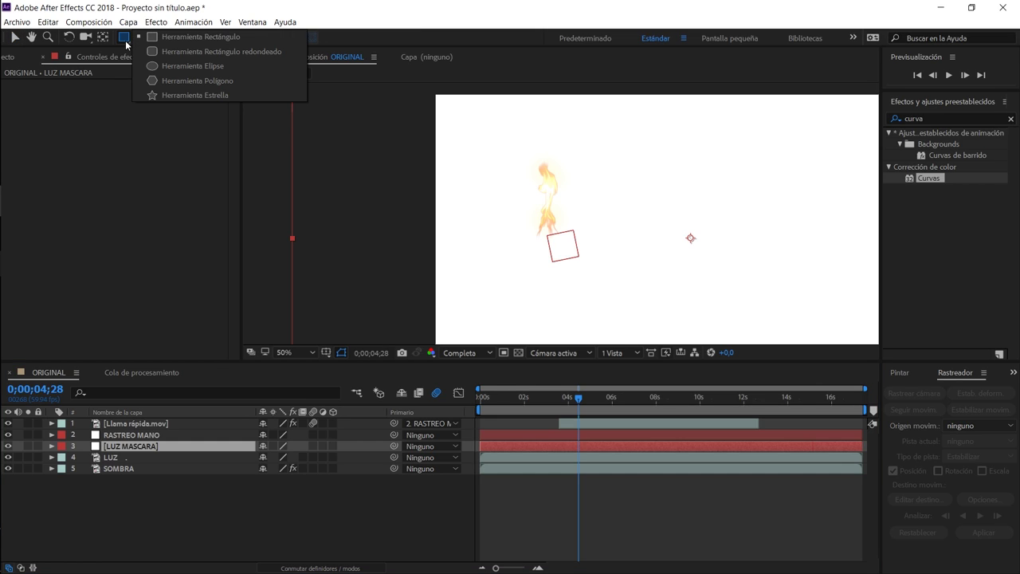
click(168, 67)
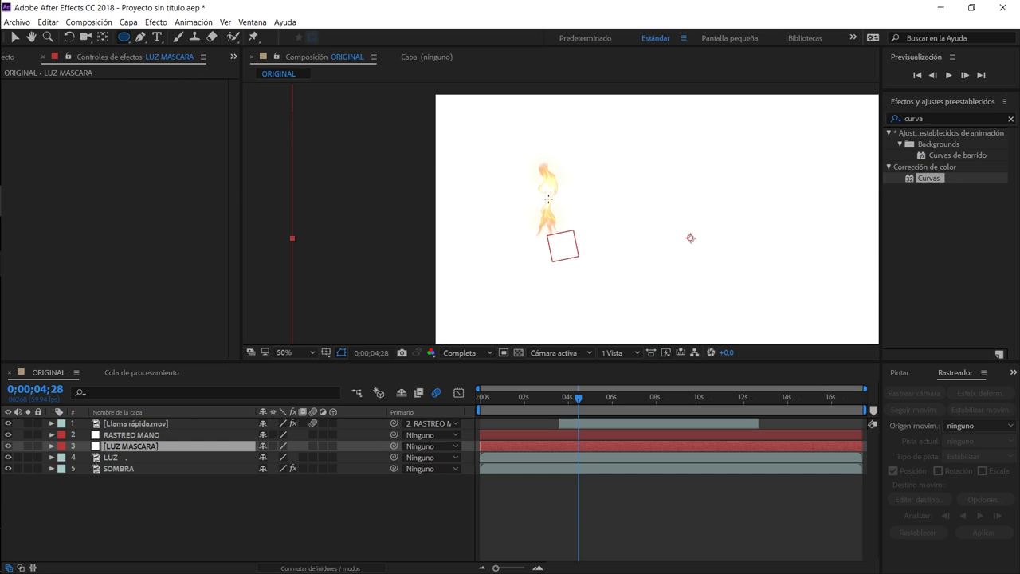
mouse_move(548, 199)
mouse_down()
mouse_move(623, 230)
mouse_move(553, 229)
mouse_move(647, 282)
mouse_up()
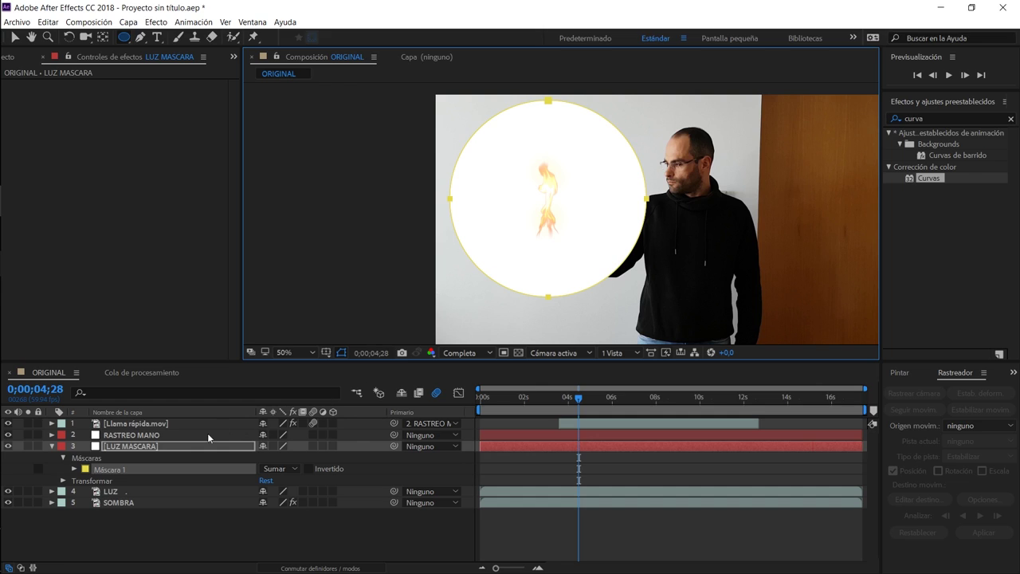
click(76, 469)
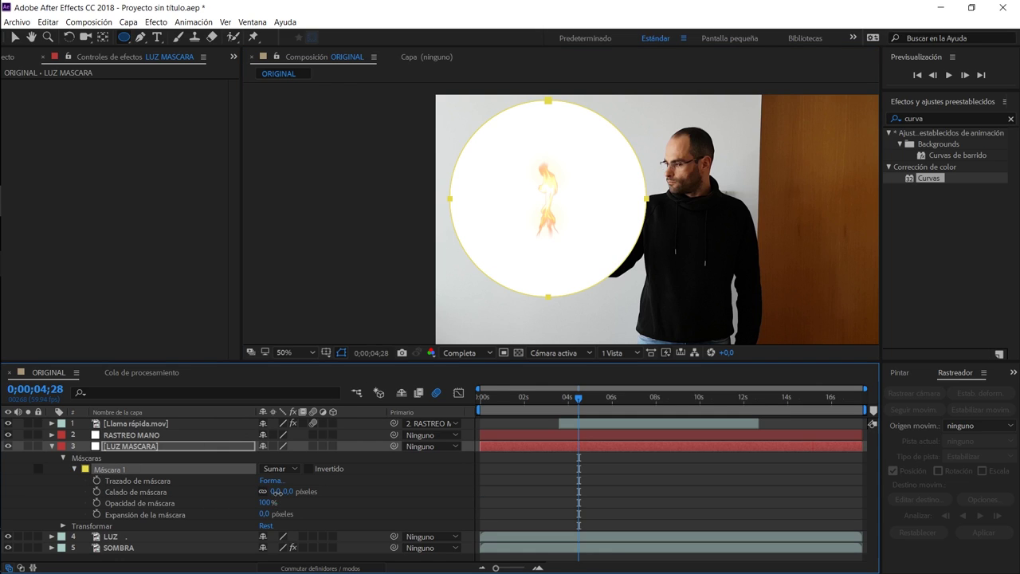
Set LUZ MASCARA's Mask Feather to 500 px and parent it to RASTREO MANO
mouse_move(276, 491)
mouse_down()
mouse_move(545, 505)
mouse_move(611, 491)
mouse_up()
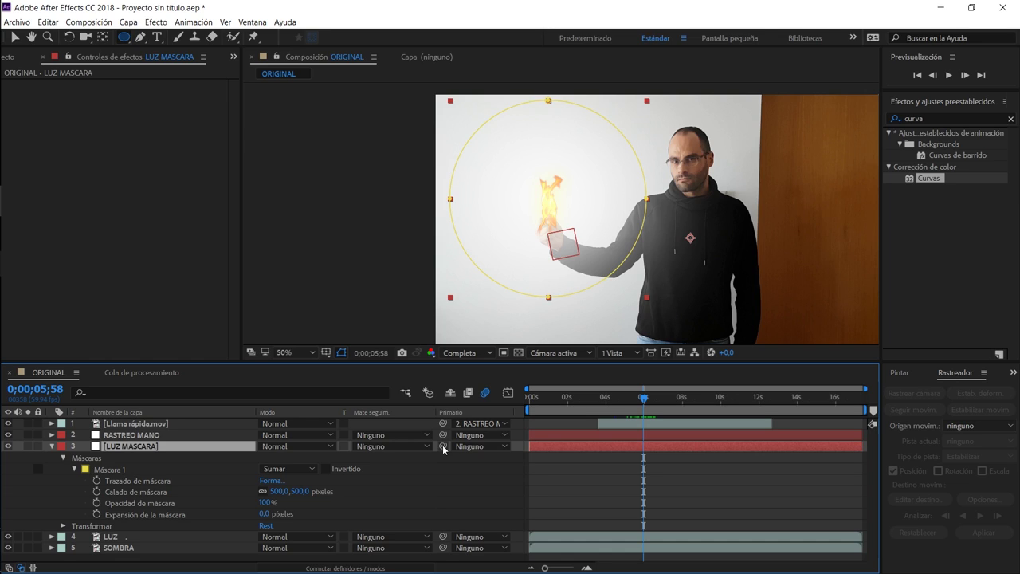
drag(443, 448, 146, 440)
mouse_move(642, 403)
mouse_down()
mouse_move(688, 401)
mouse_move(659, 410)
mouse_up()
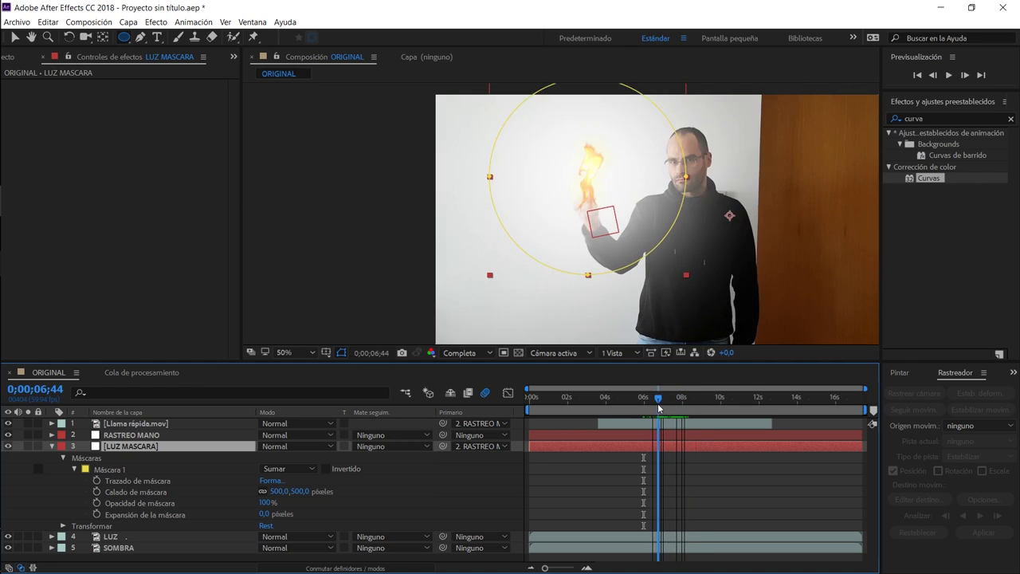
drag(659, 409, 639, 403)
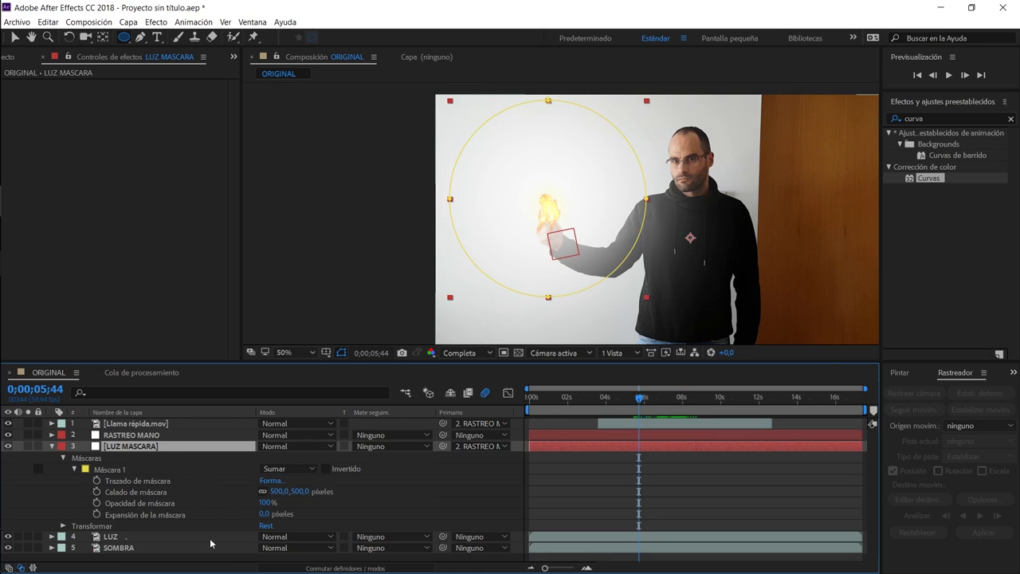
Set LUZ's TrkMat to Alpha Matte "LUZ MASCARA" and scrub ahead to preview the light
click(340, 569)
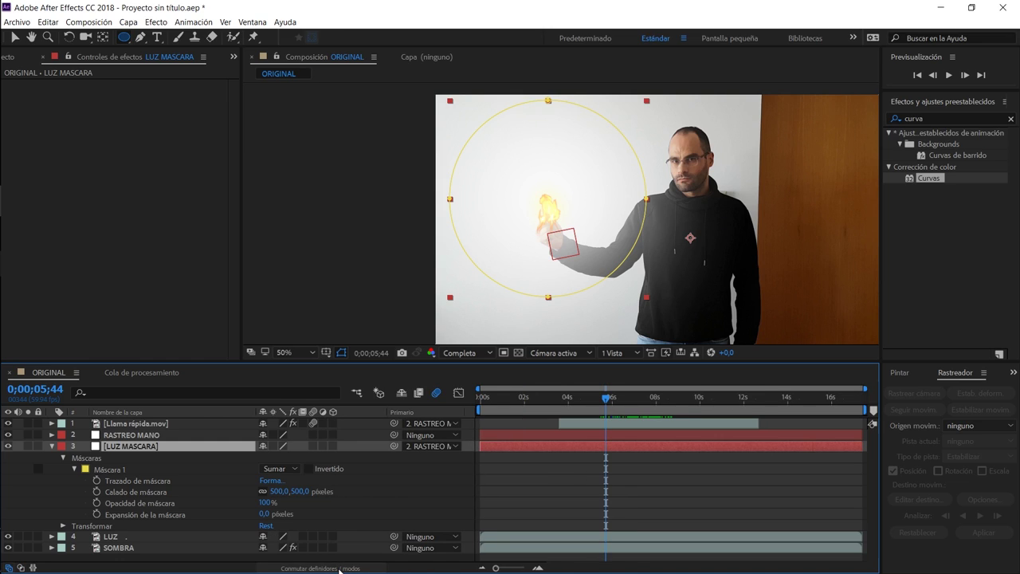
click(339, 568)
click(339, 568)
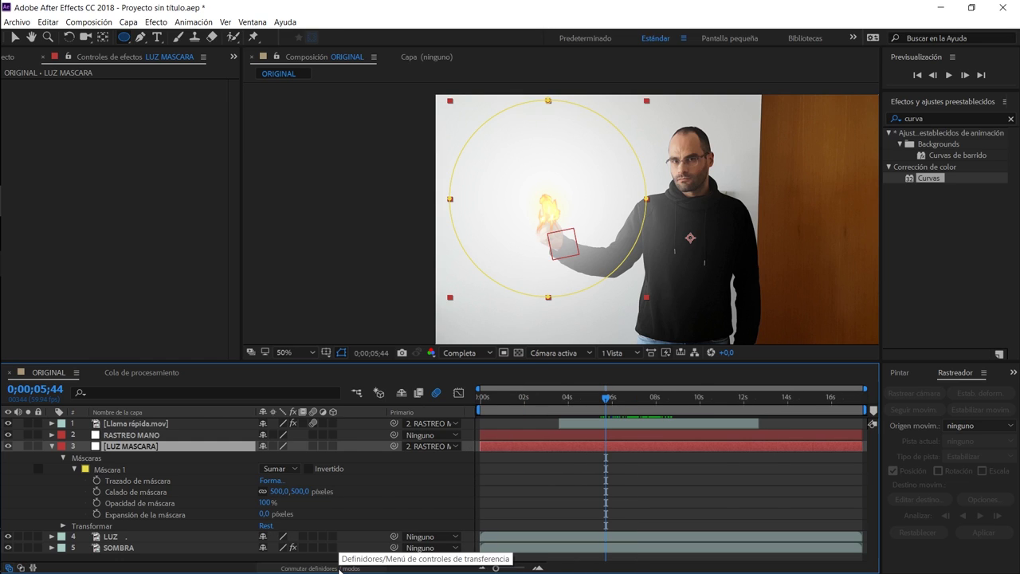
click(339, 568)
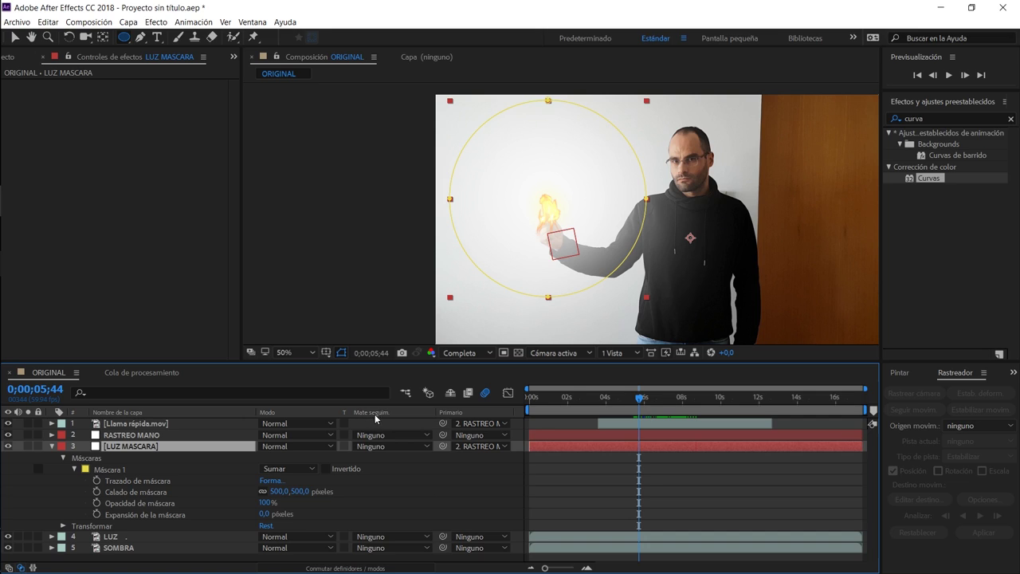
click(428, 538)
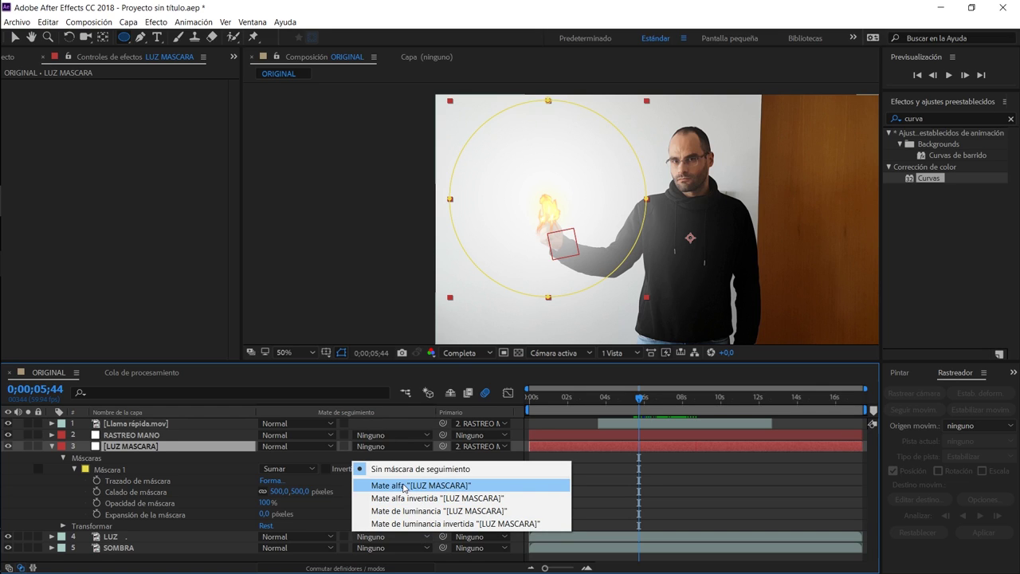
click(405, 487)
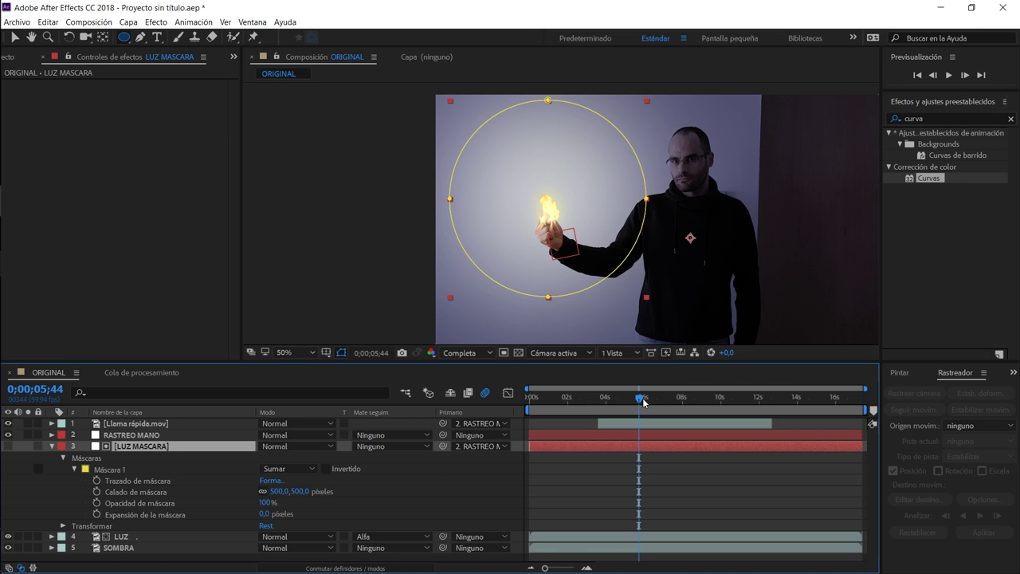
mouse_move(639, 398)
mouse_down()
mouse_move(678, 404)
mouse_move(646, 413)
mouse_move(669, 409)
mouse_up()
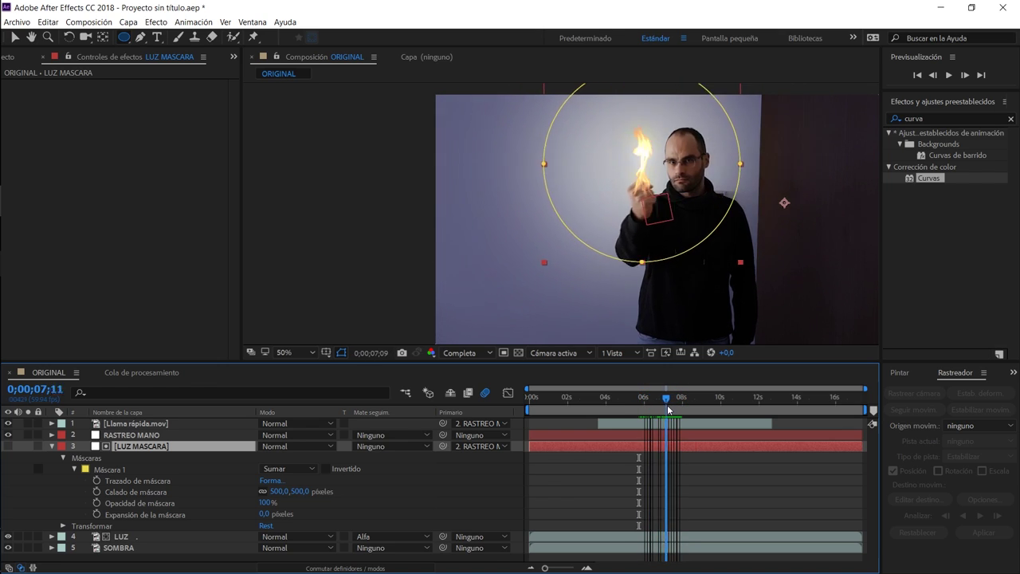
Apply Tono/Saturación to the LUZ layer with saturation 31 and lightness 15
click(132, 538)
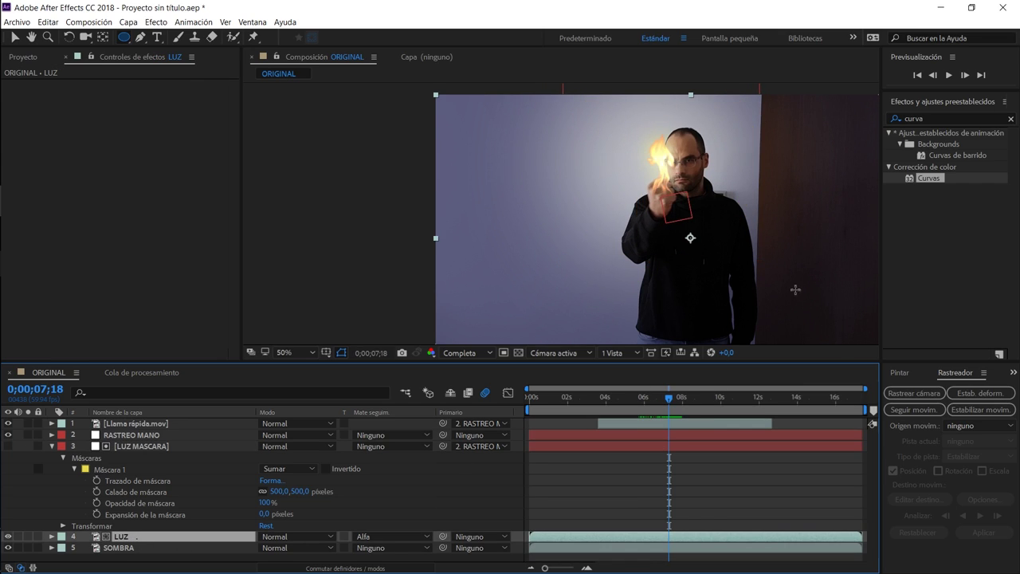
click(944, 118)
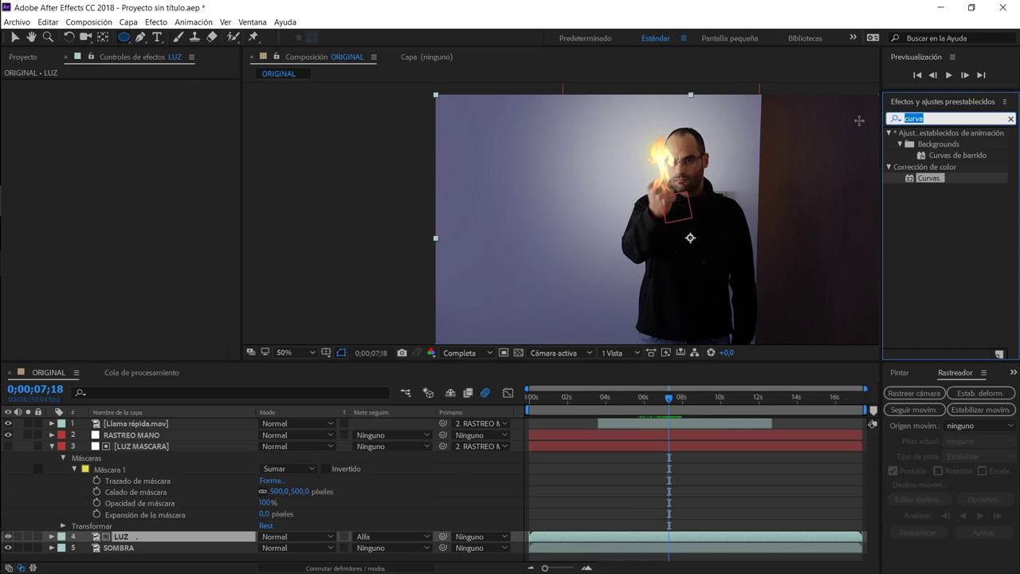
text(satura)
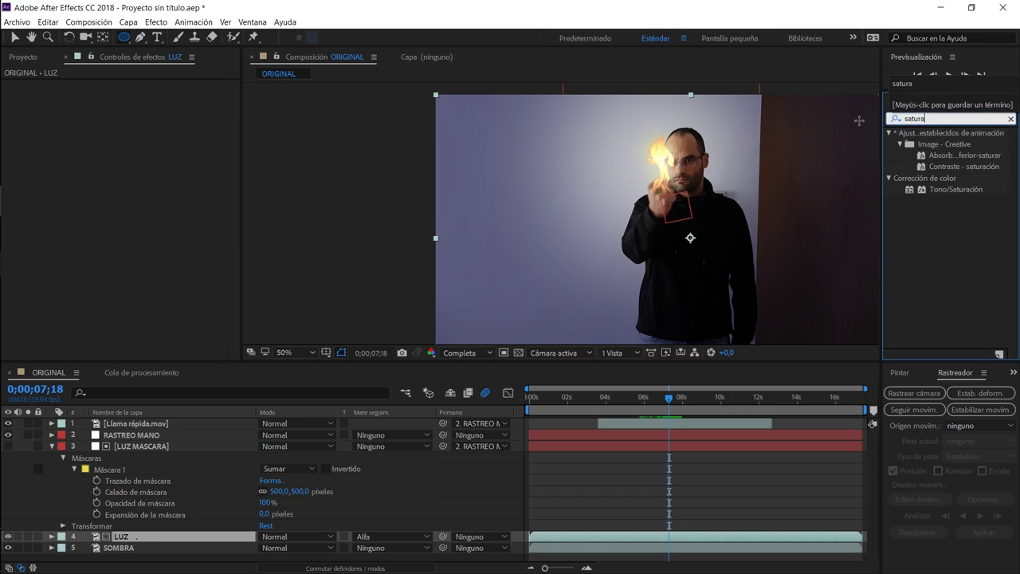
drag(954, 189, 187, 546)
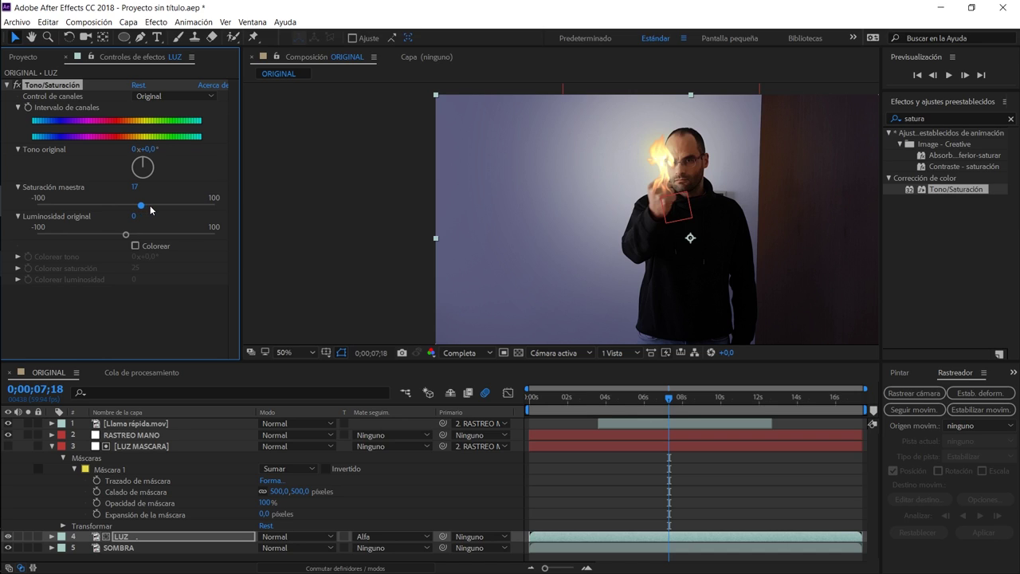
drag(126, 205, 155, 207)
drag(130, 235, 143, 237)
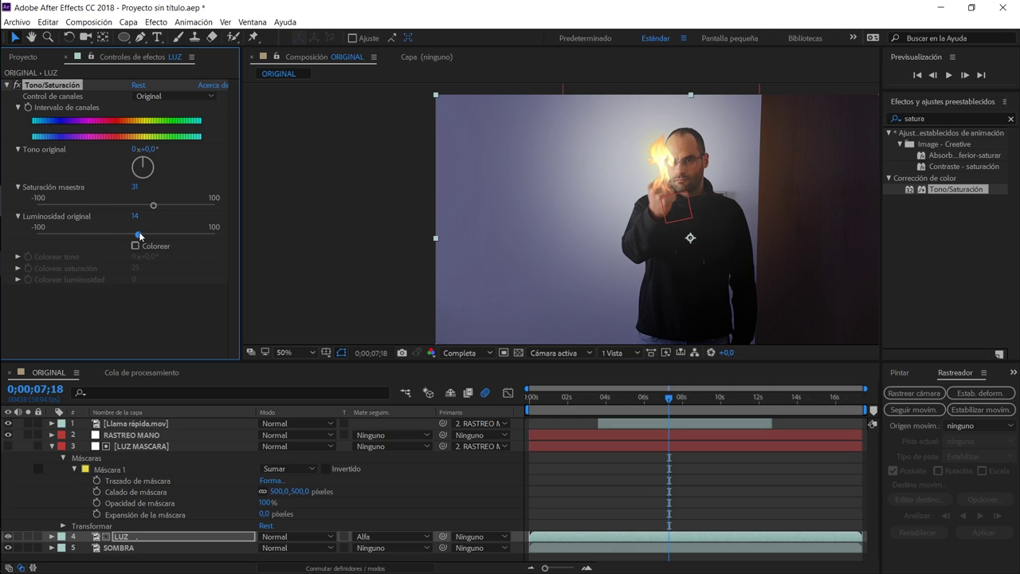
Add the Curvas effect to the LUZ layer
click(940, 118)
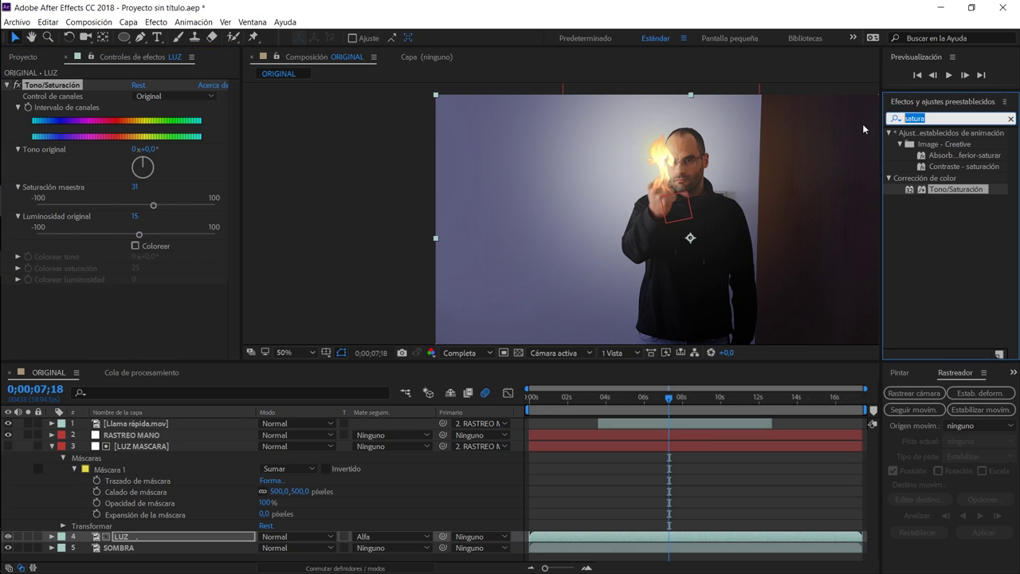
text(curv)
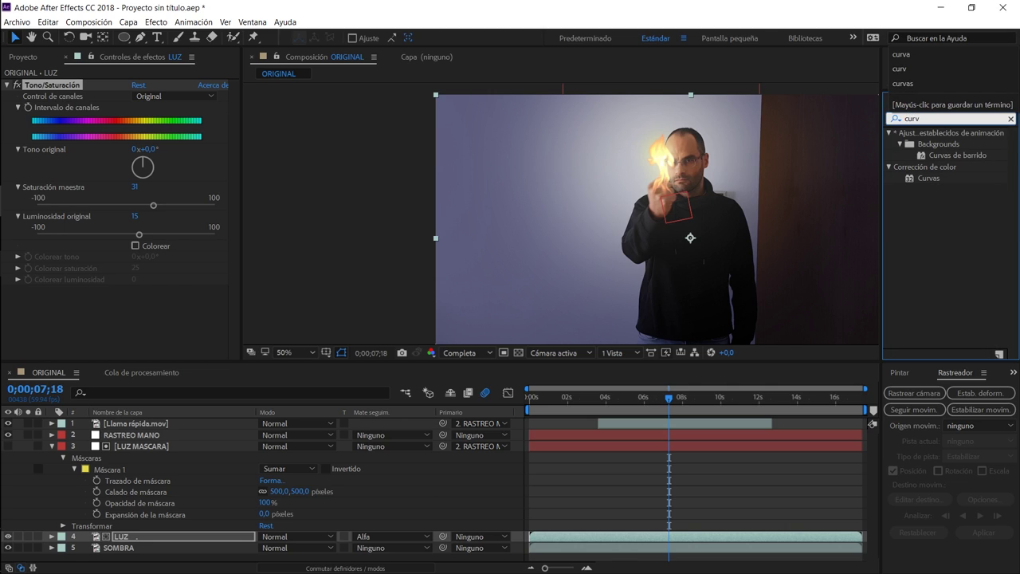
click(931, 178)
drag(929, 183, 134, 539)
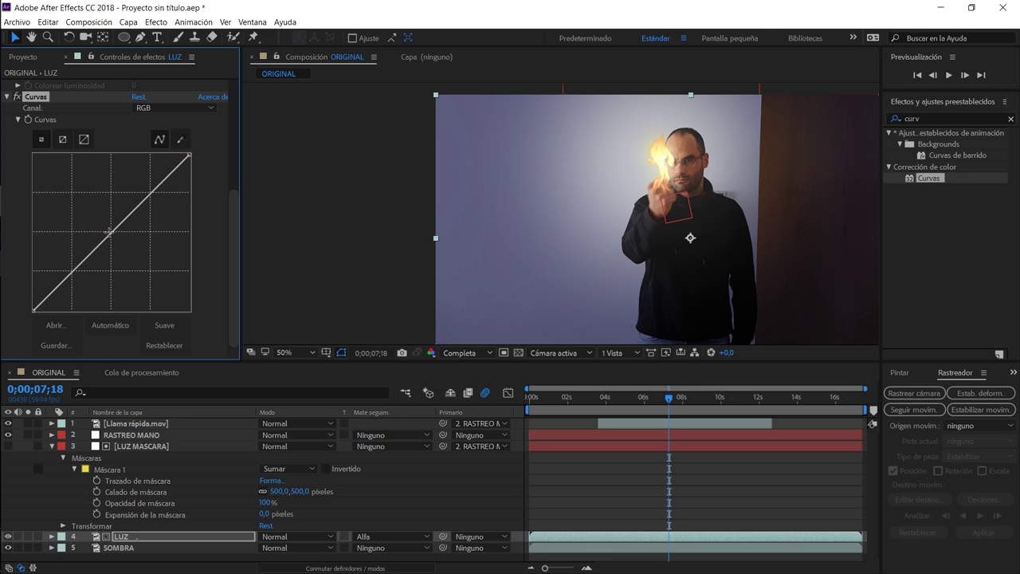
Bow the LUZ Curvas midpoint upward, then scrub between about 2 and 10 seconds to check the flame
drag(111, 232, 102, 231)
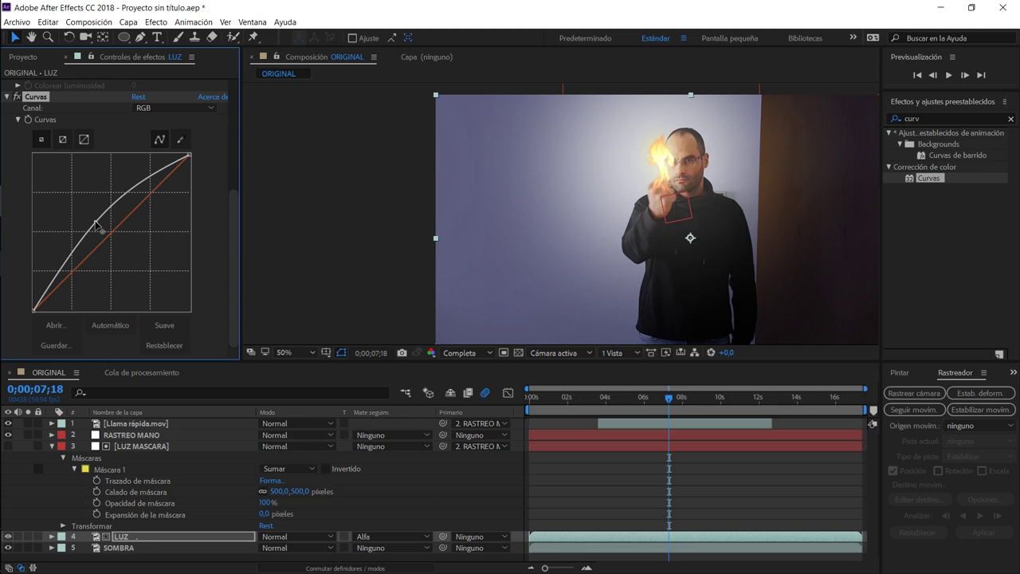
click(613, 397)
drag(612, 401, 699, 401)
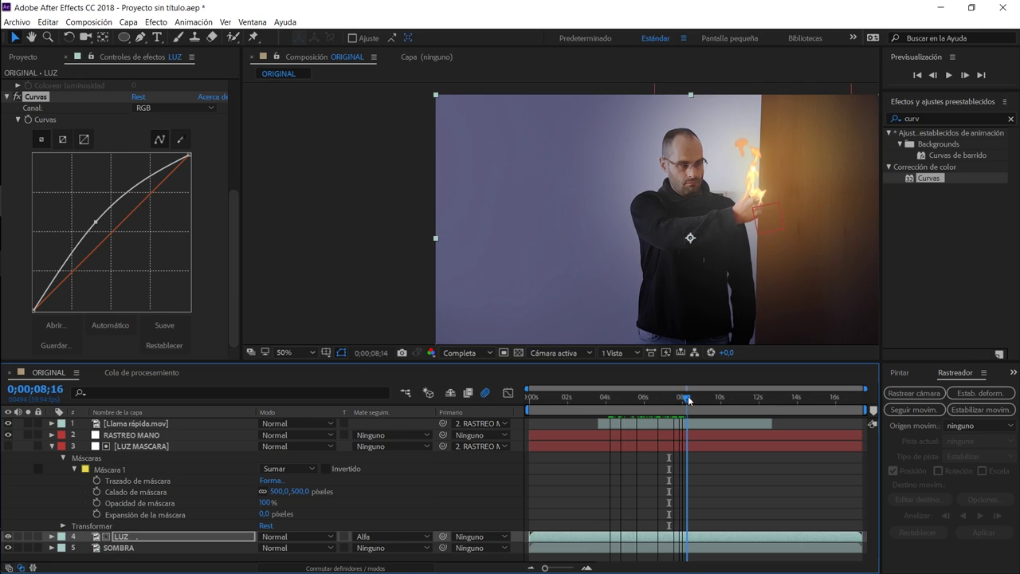
drag(708, 401, 734, 399)
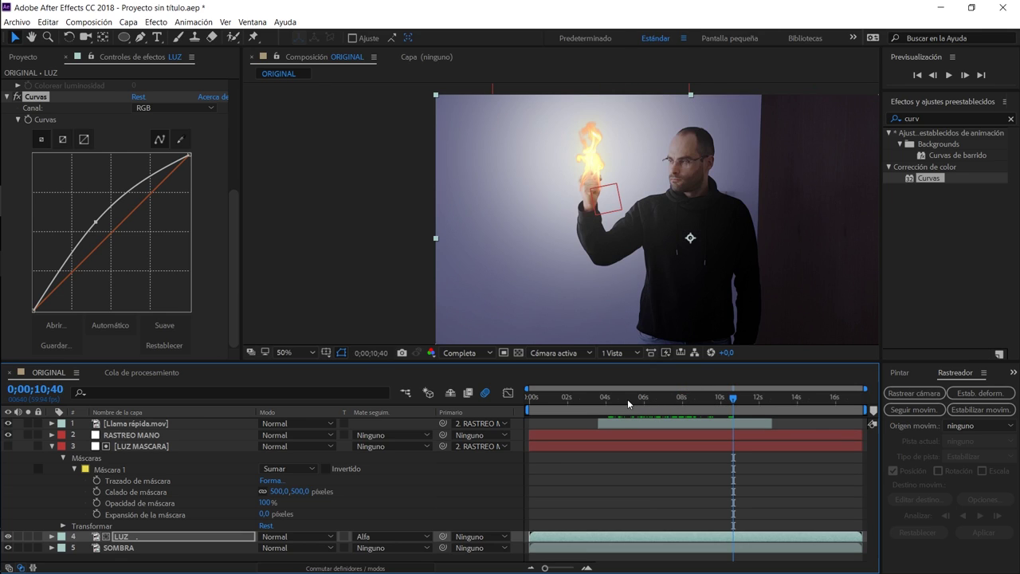
drag(621, 403, 571, 406)
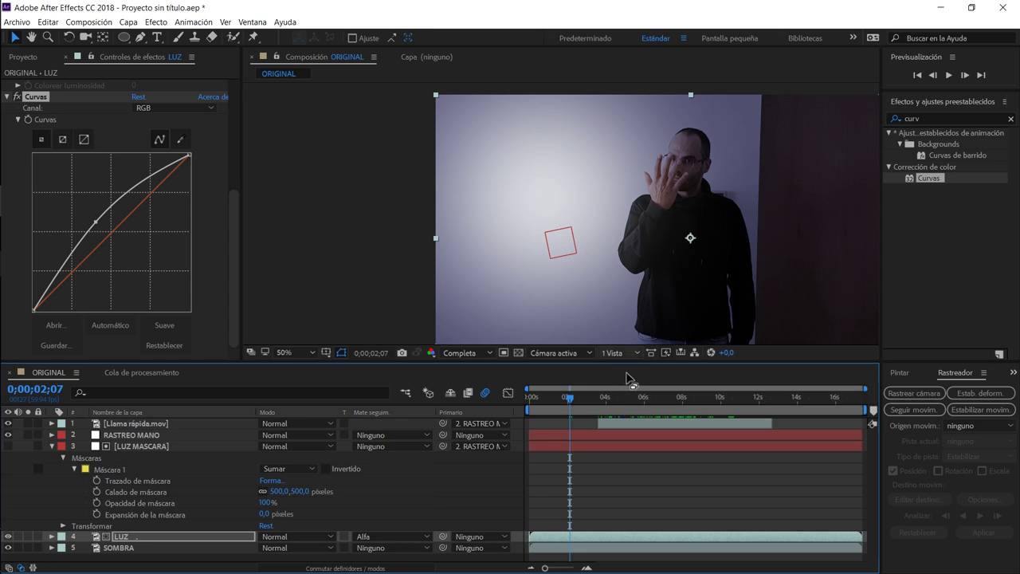
click(590, 400)
drag(590, 400, 596, 407)
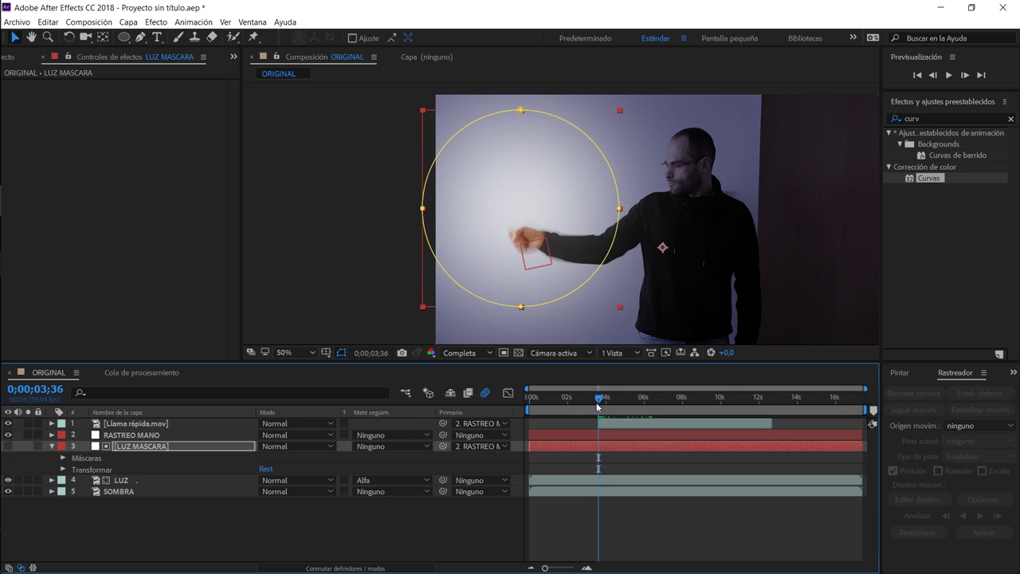
Keyframe LUZ MASCARA opacity from 0% through 33% and 65% to 100% on successive frames near 3.6 s
click(64, 470)
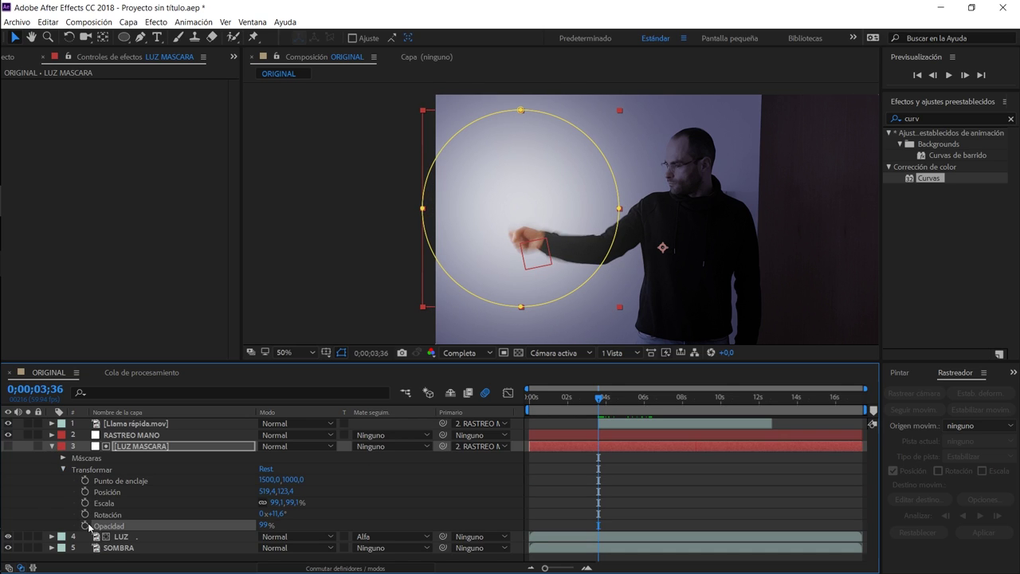
click(85, 526)
drag(263, 526, 101, 540)
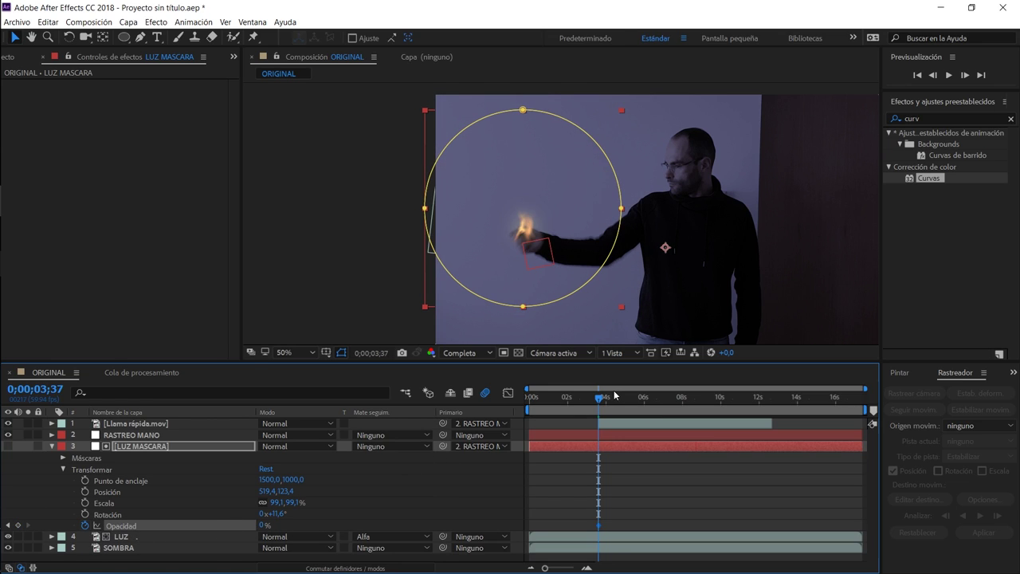
drag(263, 525, 288, 528)
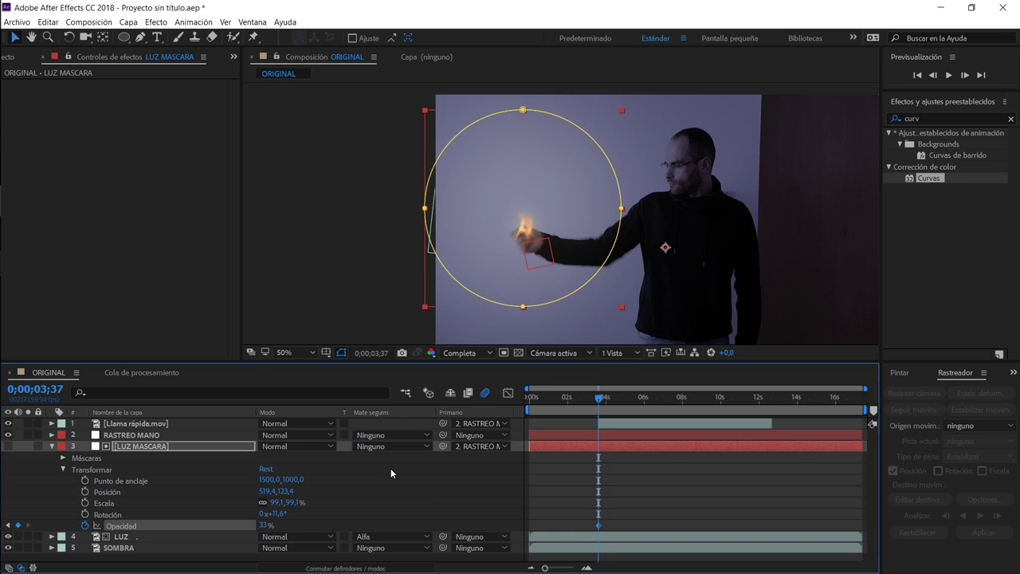
key(Page_Down)
drag(264, 525, 285, 524)
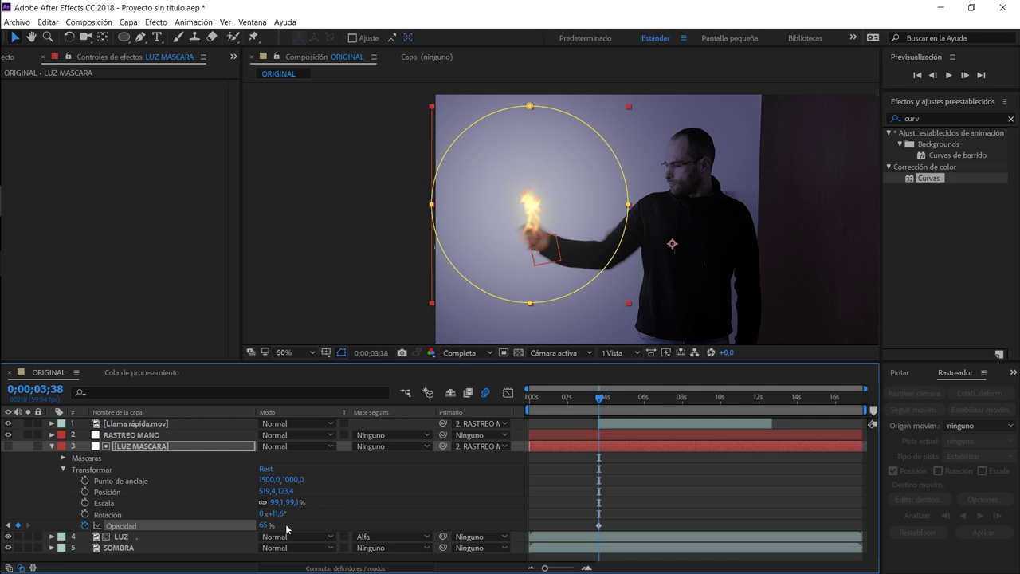
key(Page_Down)
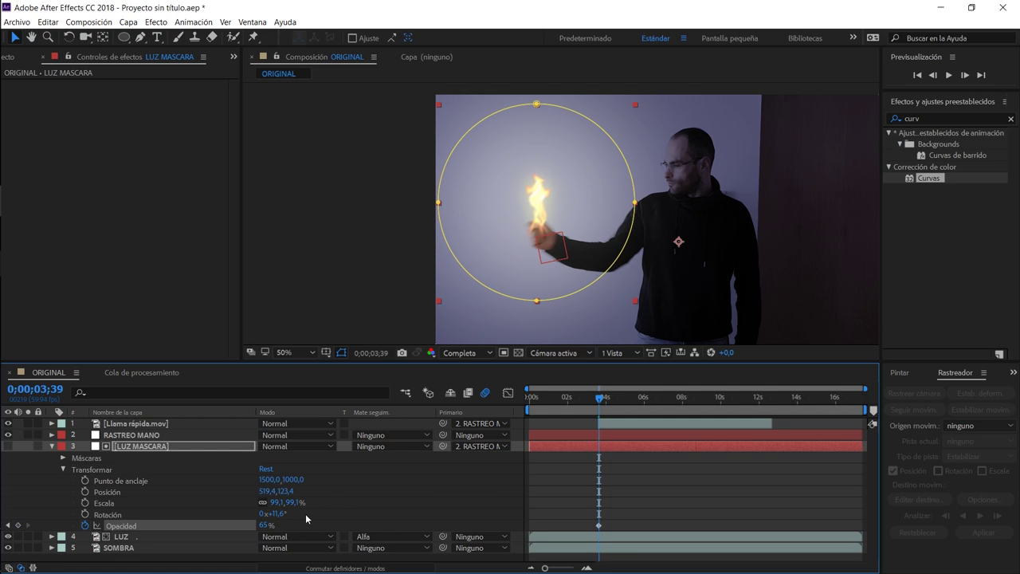
click(264, 525)
text(100)
key(Return)
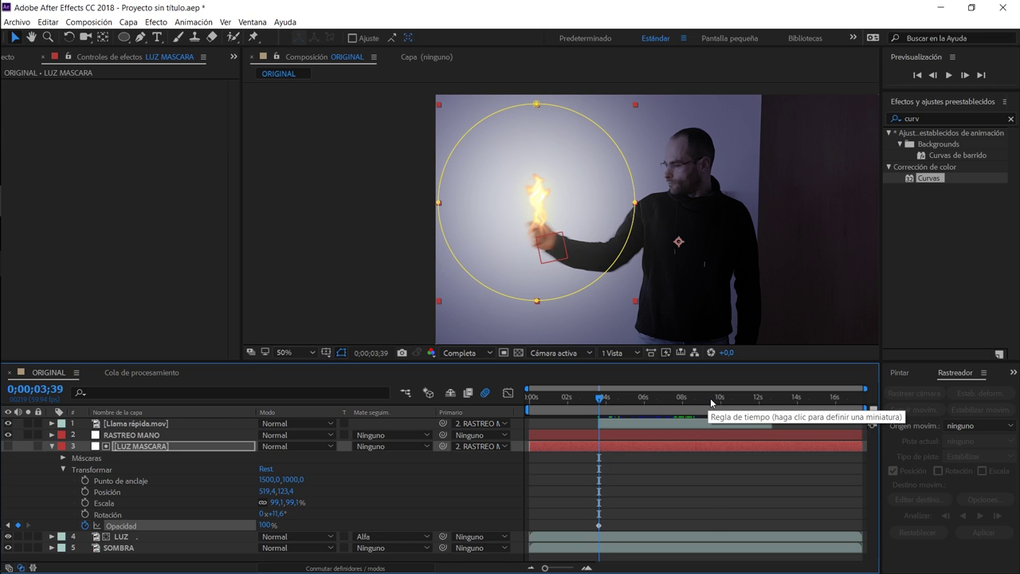
drag(712, 403, 771, 406)
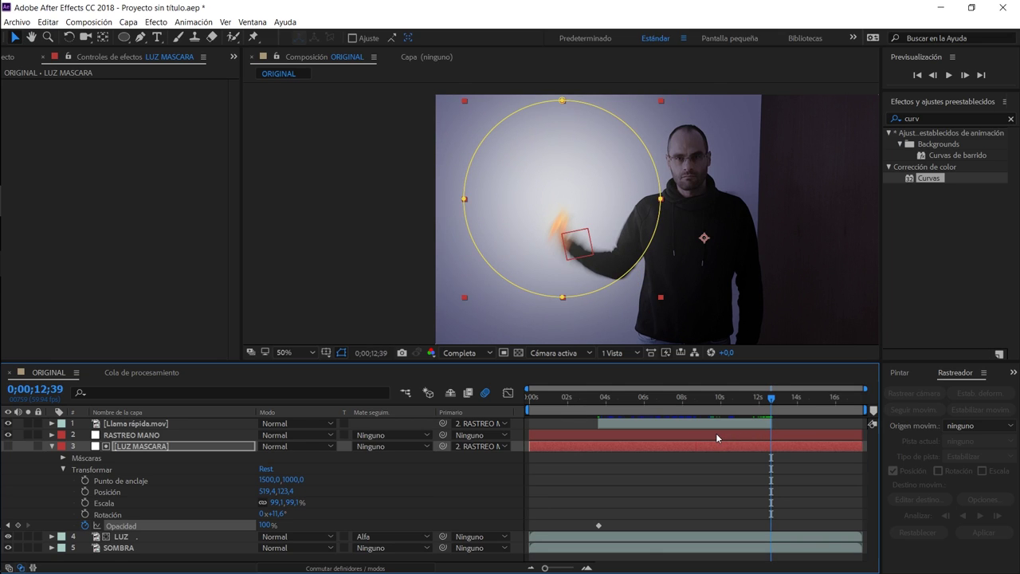
Near 12;38, key LUZ MASCARA opacity down to 60%, then 33% on the next frame
key(Page_Up)
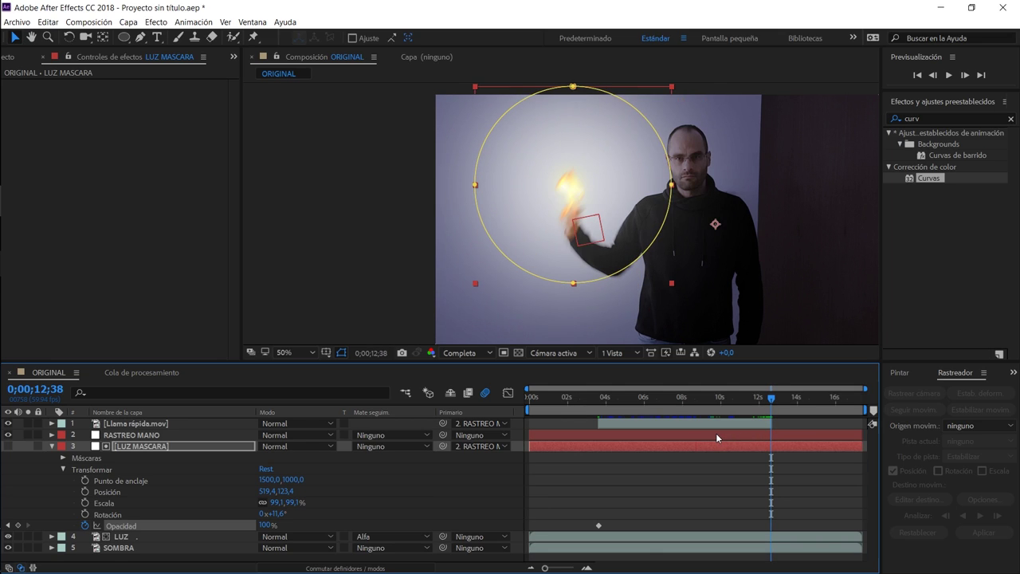
key(Page_Up)
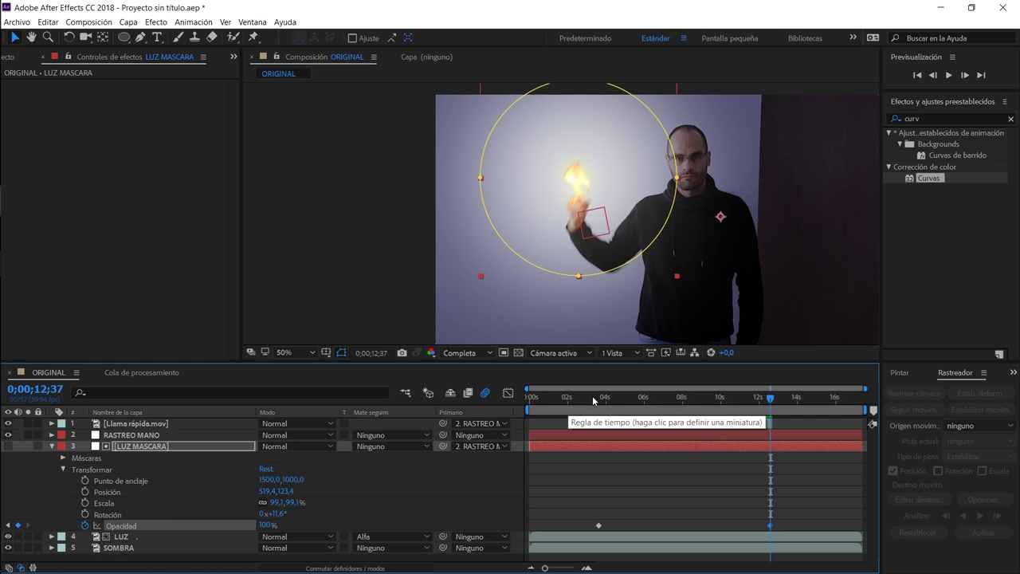
key(Page_Down)
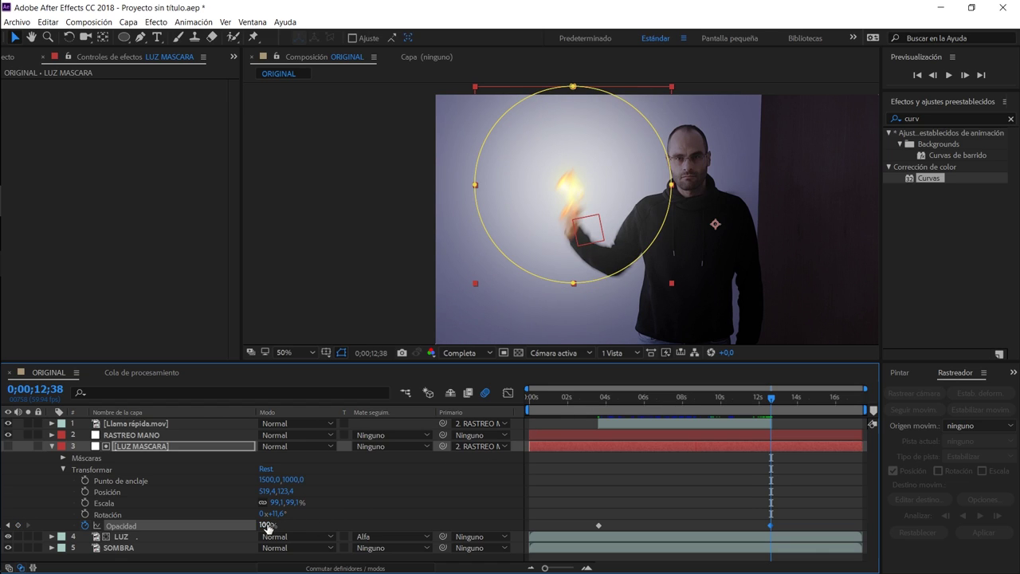
click(268, 525)
text(60)
key(Return)
key(Page_Down)
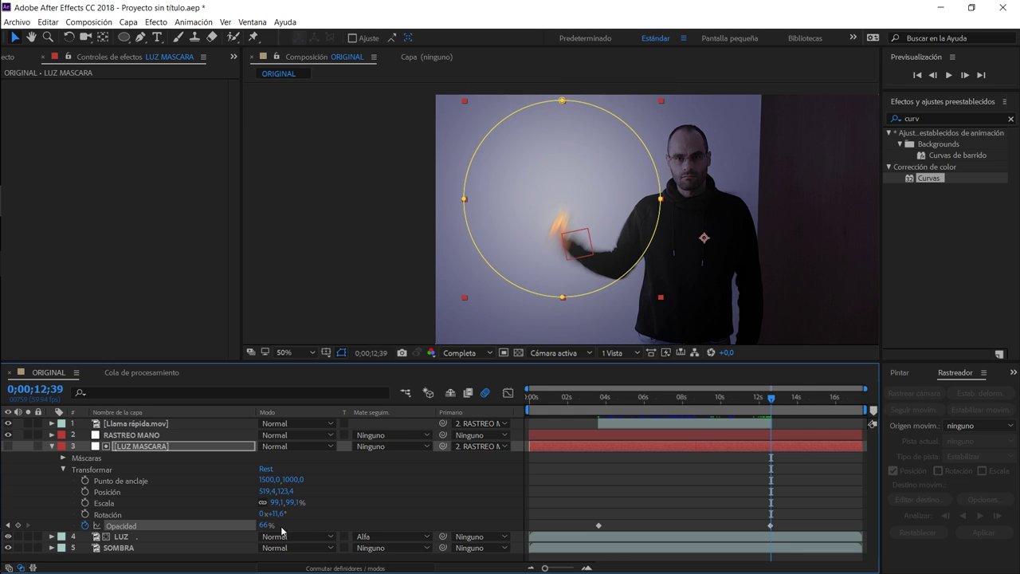
click(267, 526)
text(3)
text(3)
key(Return)
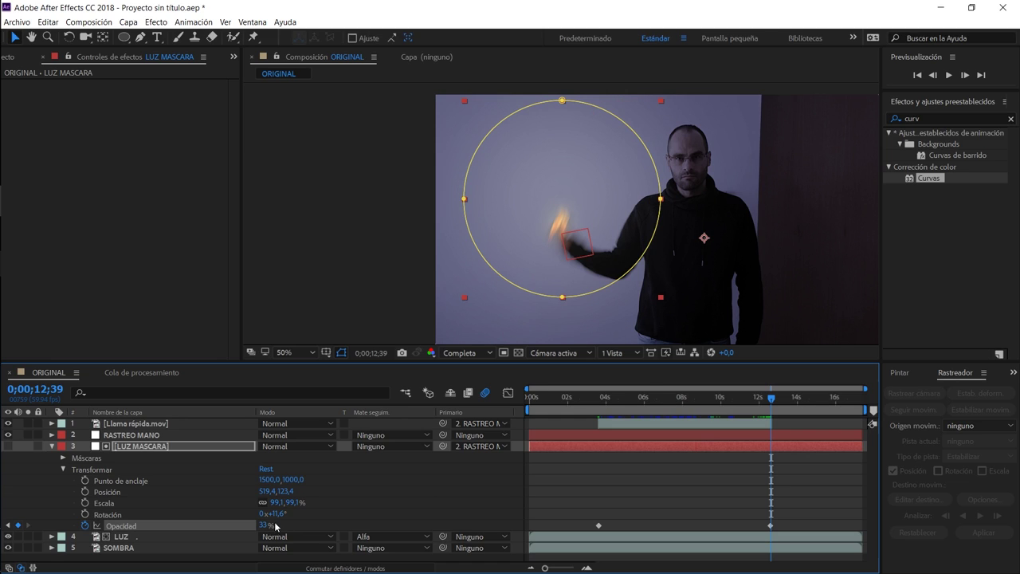
Drop opacity to 0% on the following frame and scrub to preview the fade-out
key(Page_Down)
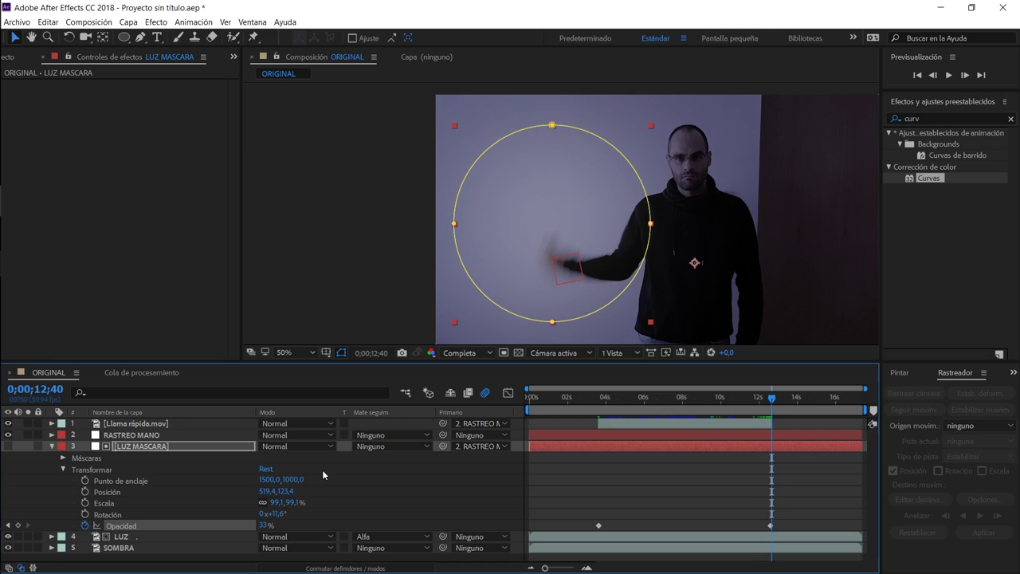
click(264, 526)
text(0)
key(Return)
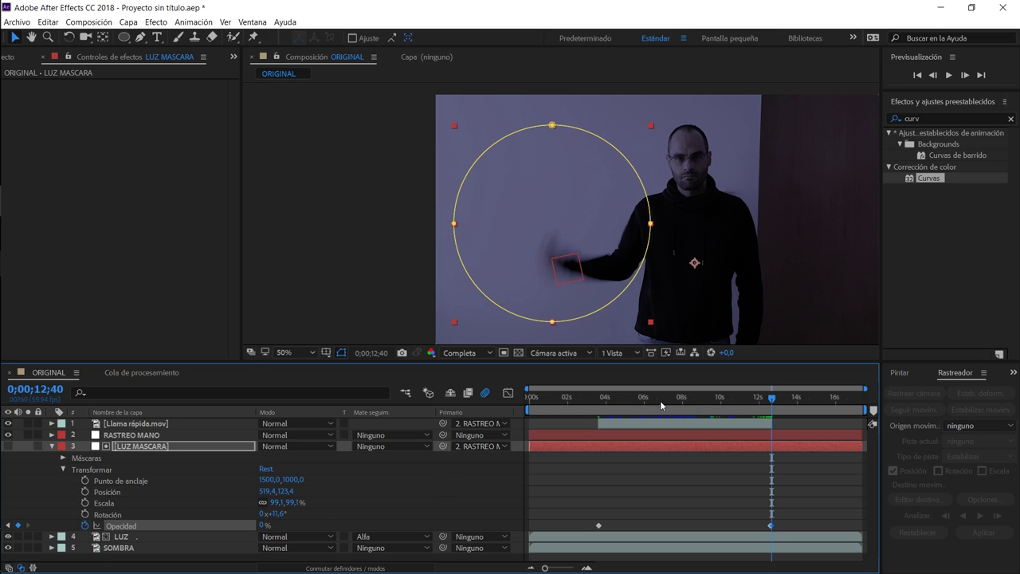
mouse_move(599, 399)
mouse_down()
mouse_move(585, 401)
mouse_move(763, 396)
mouse_up()
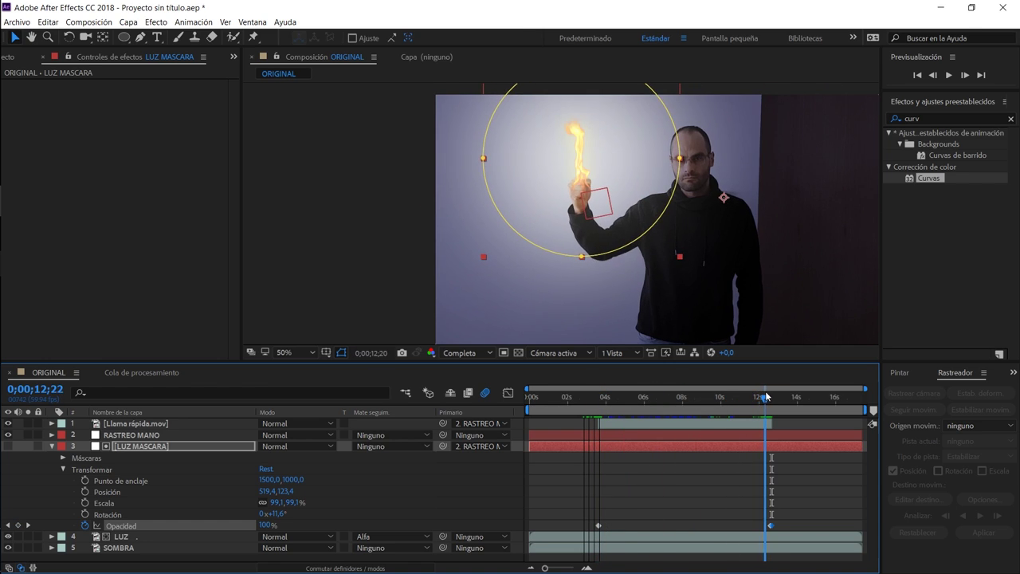
mouse_move(763, 396)
mouse_down()
mouse_move(773, 396)
mouse_move(646, 402)
mouse_up()
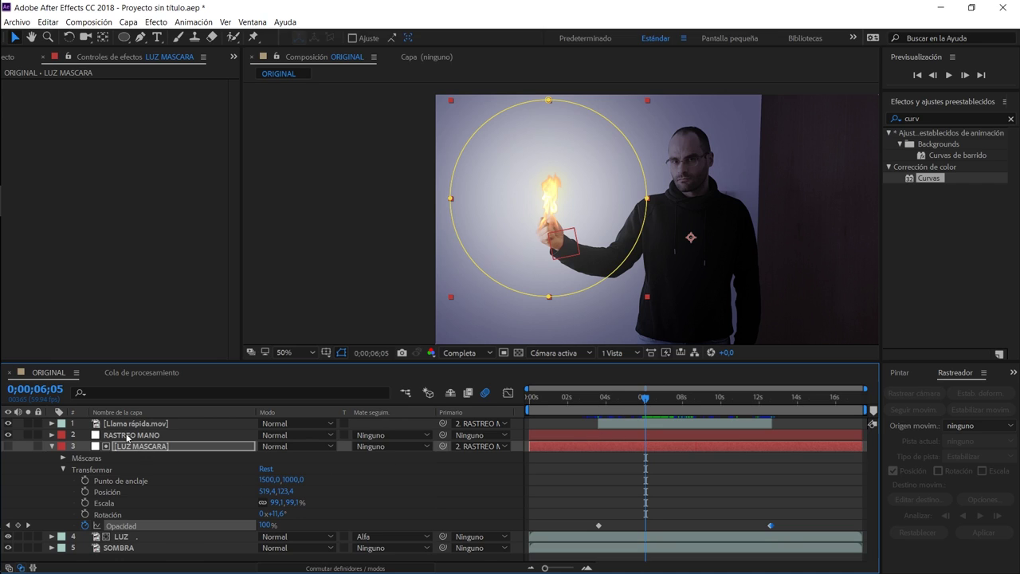
Duplicate the Llama rápida.mov flame layer and enable time remapping on the copy
click(134, 423)
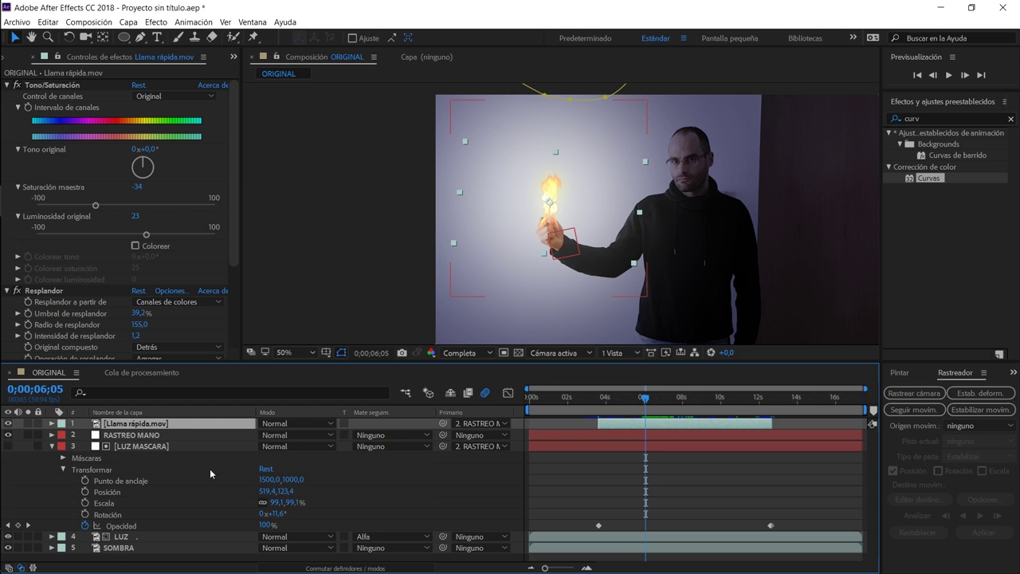
key(ctrl+d)
scroll(554, 213, up, 2)
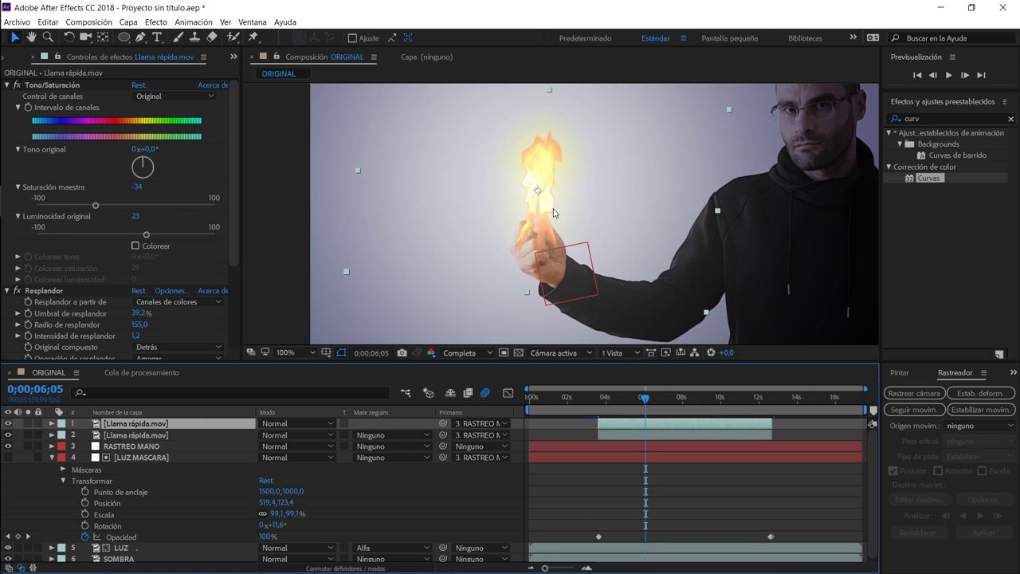
key(ctrl+alt+t)
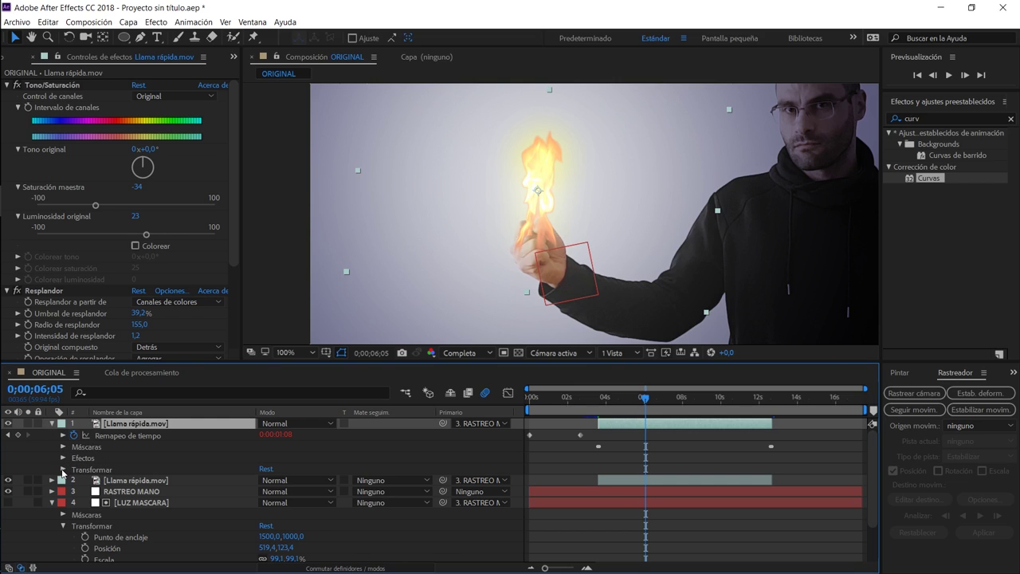
Scale the flame copy to 44.8%, adjust its rotation, and slide it slightly earlier
click(63, 471)
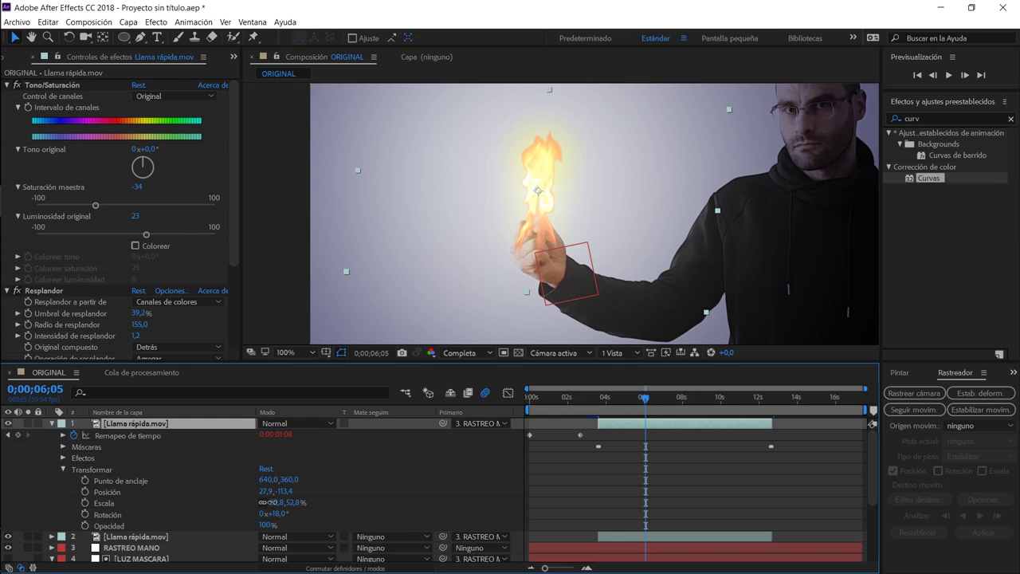
drag(272, 502, 266, 503)
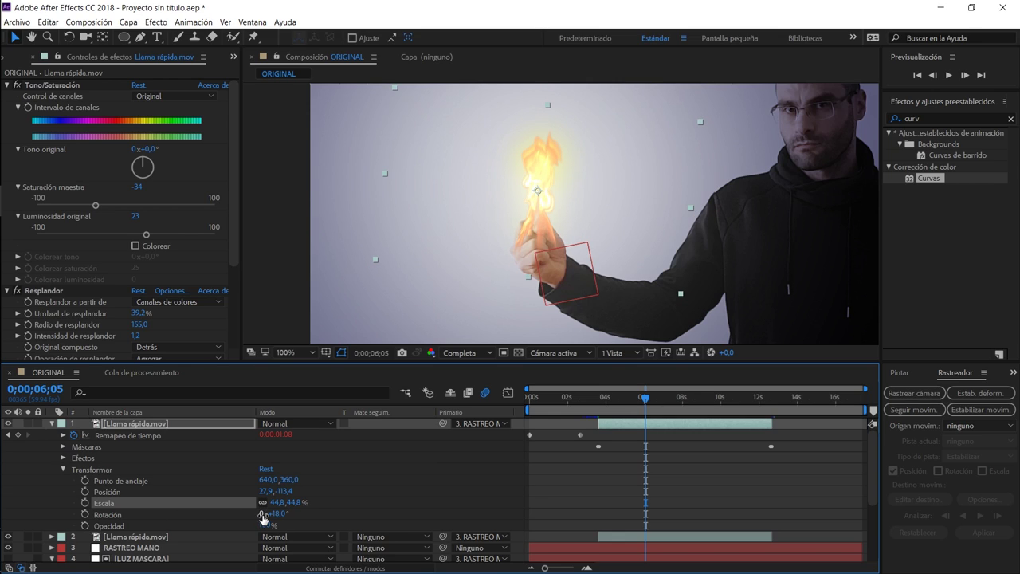
mouse_move(278, 515)
mouse_down()
mouse_move(250, 482)
mouse_move(303, 477)
mouse_up()
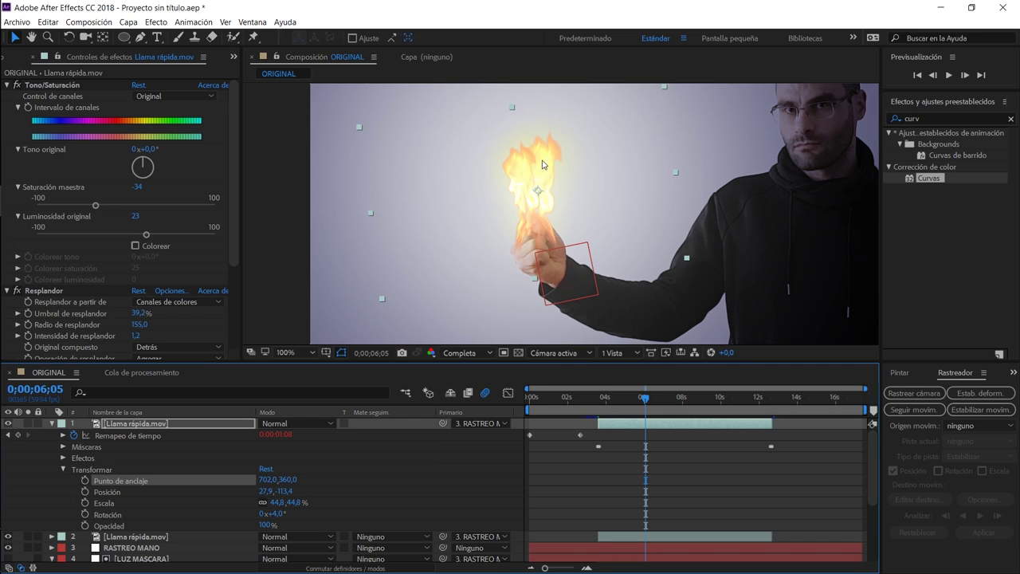
click(613, 425)
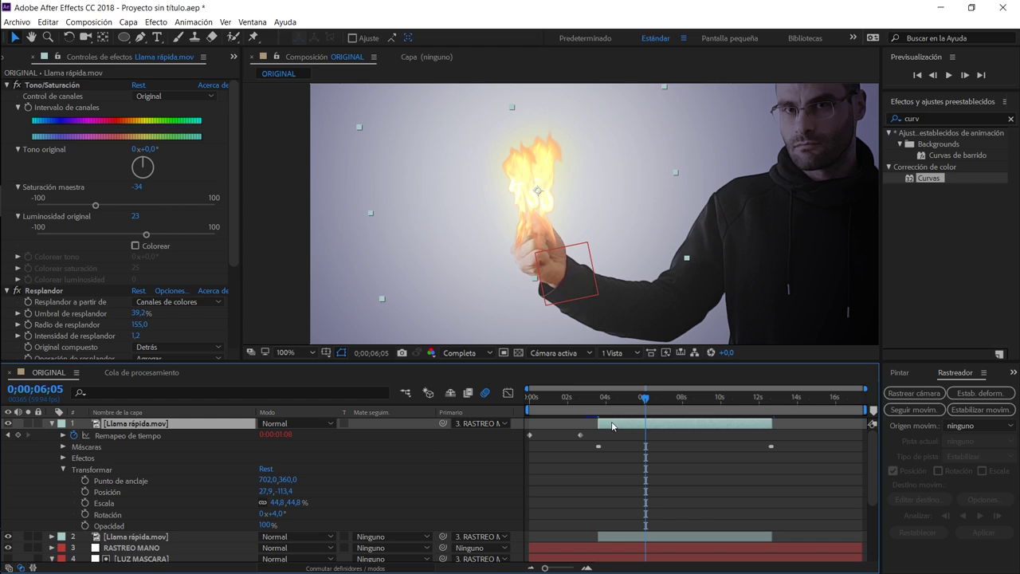
drag(612, 427, 611, 427)
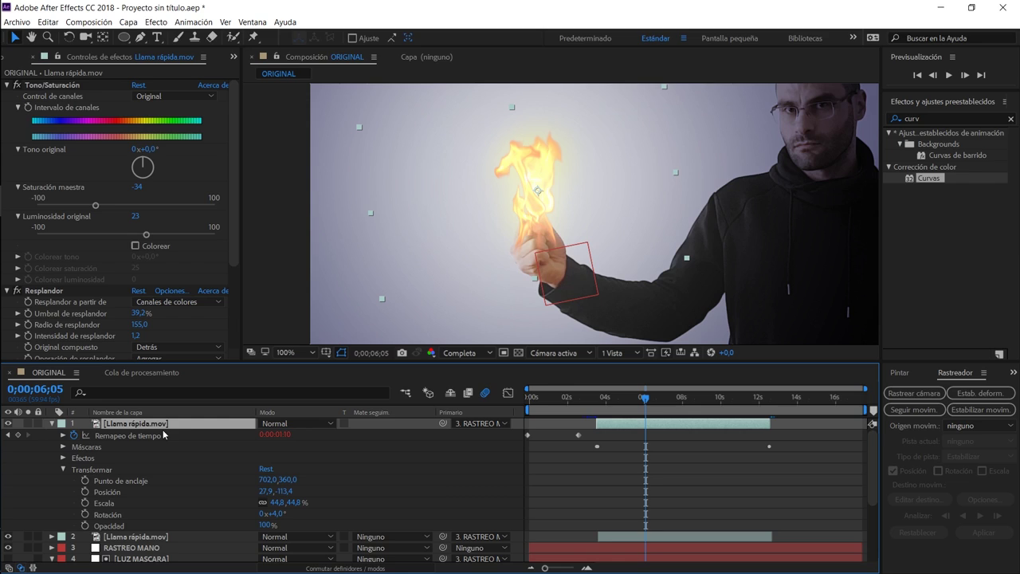
Duplicate the flame layer again, rotating the copy to 26° and shifting its position on the hand
key(ctrl+d)
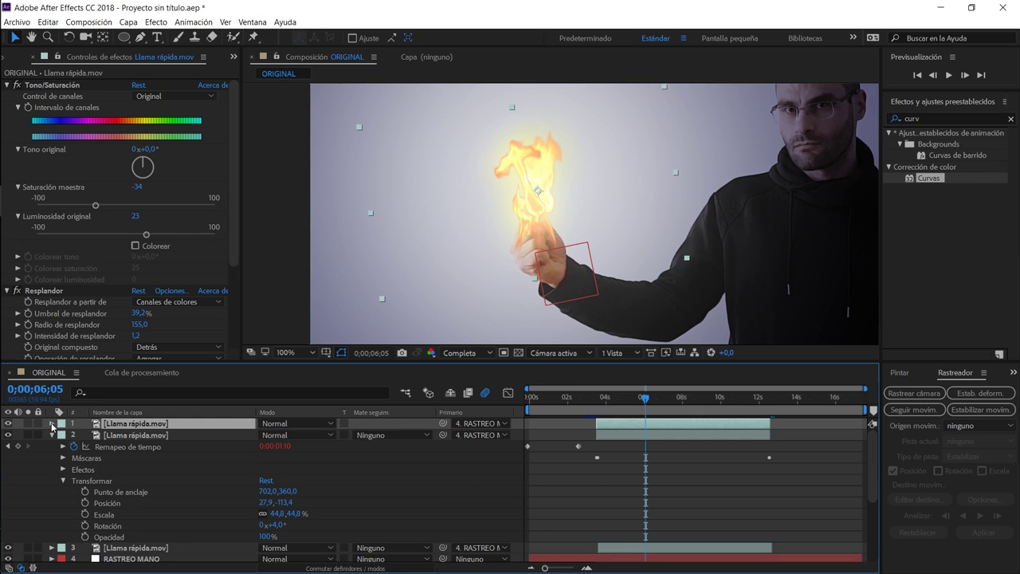
click(52, 423)
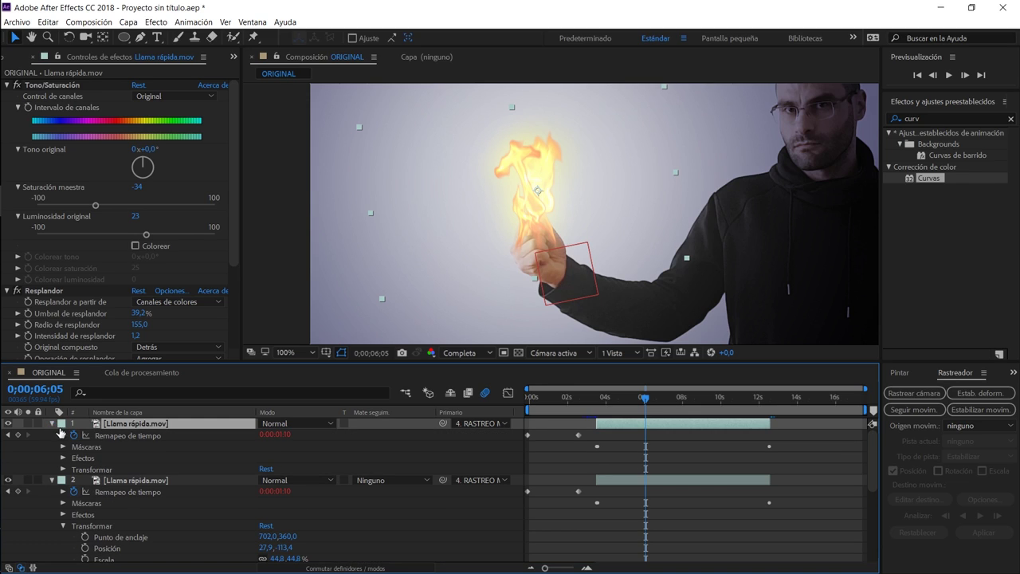
click(63, 470)
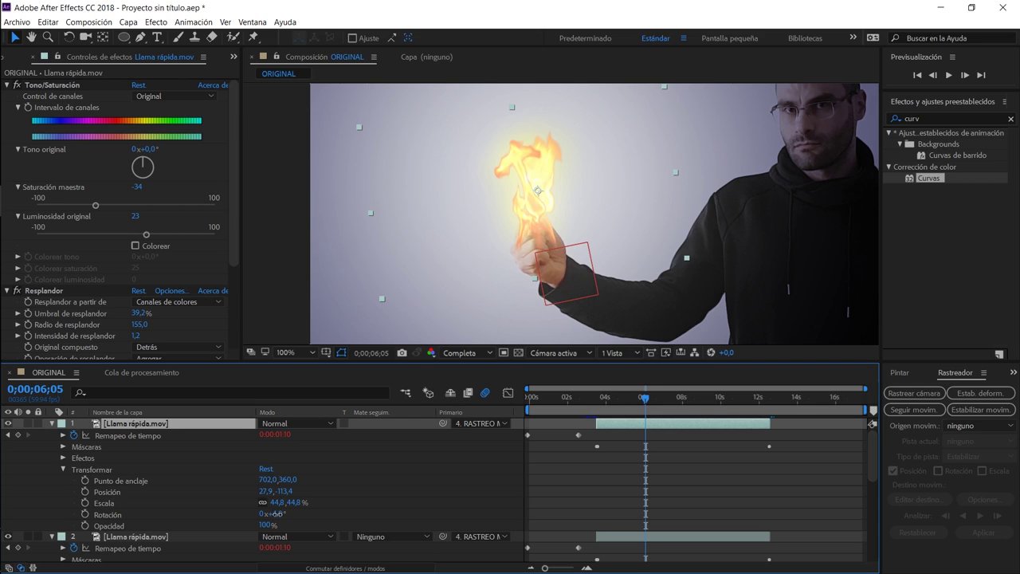
drag(276, 518, 285, 514)
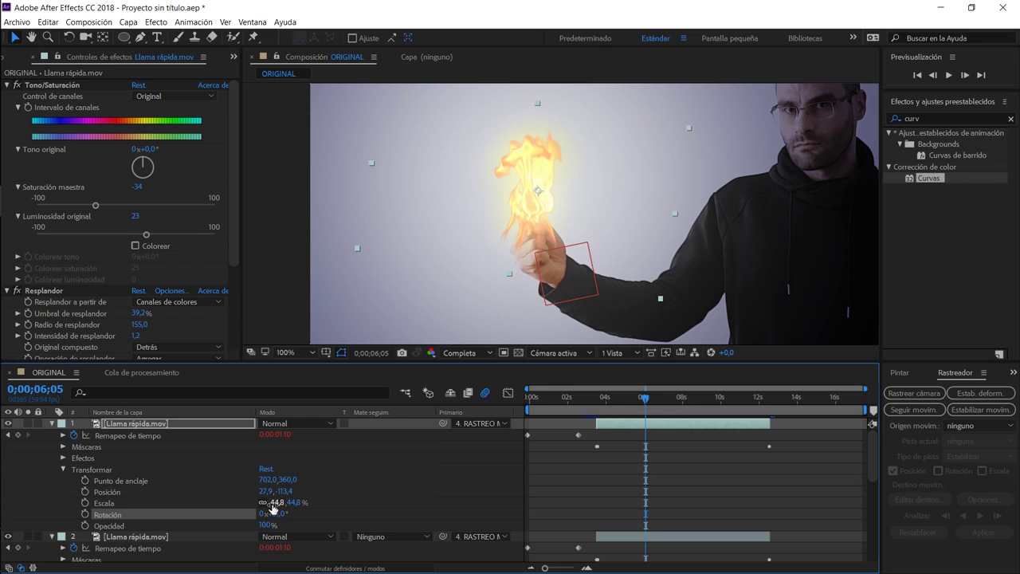
mouse_move(266, 495)
mouse_down()
mouse_move(293, 481)
mouse_move(279, 481)
mouse_move(280, 514)
mouse_up()
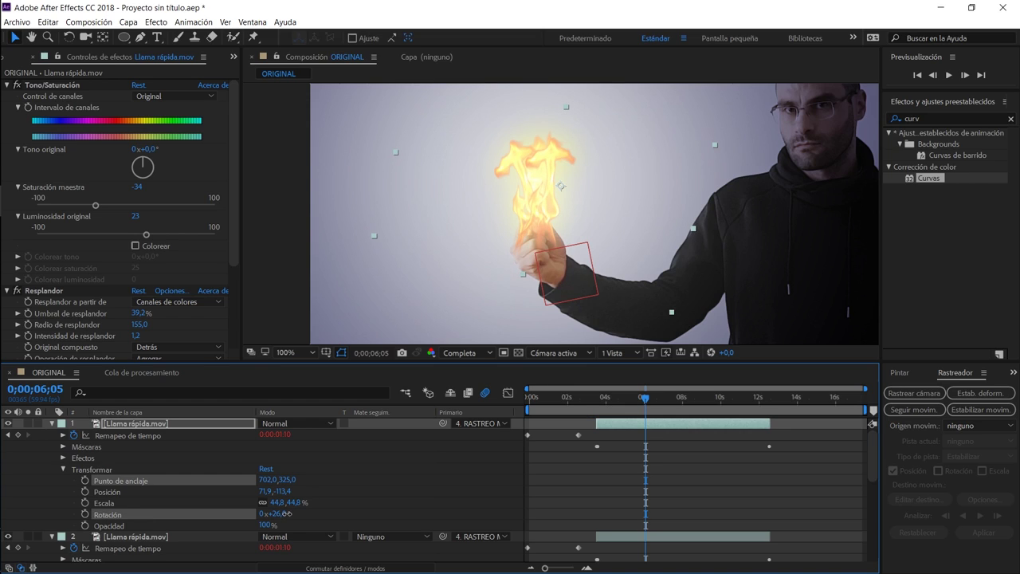
Slide the third flame copy slightly earlier in time and step back a couple of frames
click(664, 422)
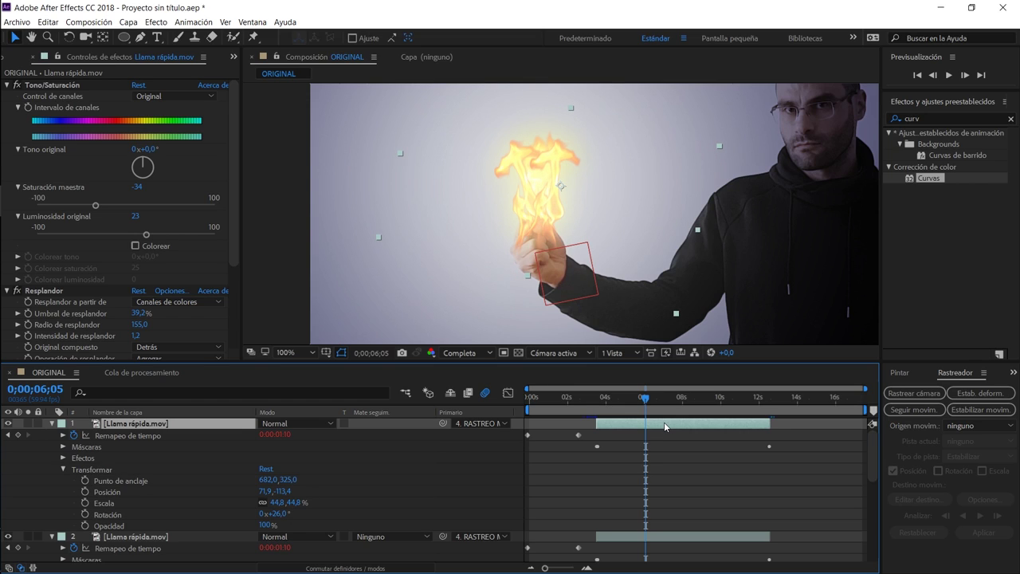
drag(664, 422, 662, 423)
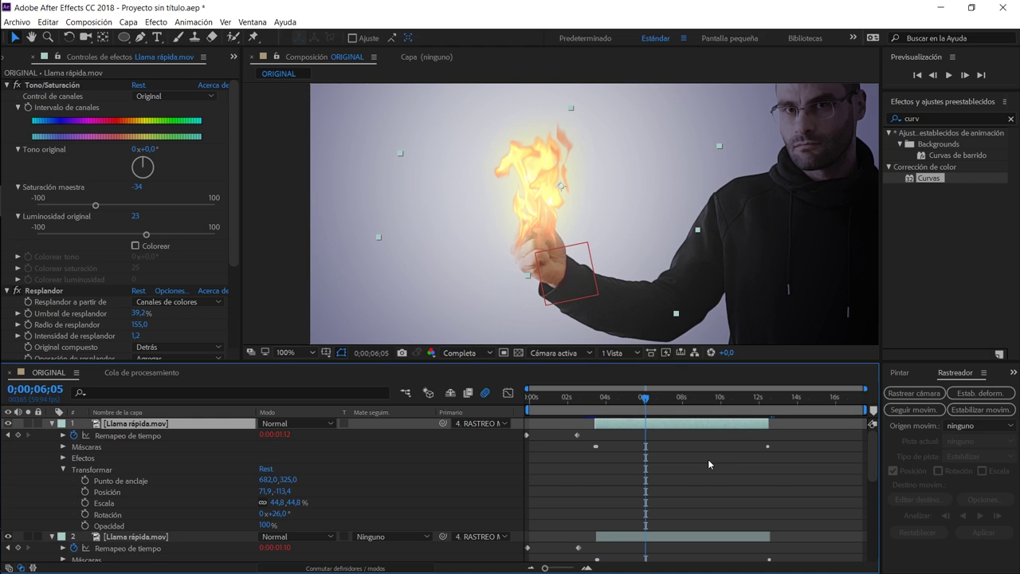
key(Page_Up)
key(Page_Up)
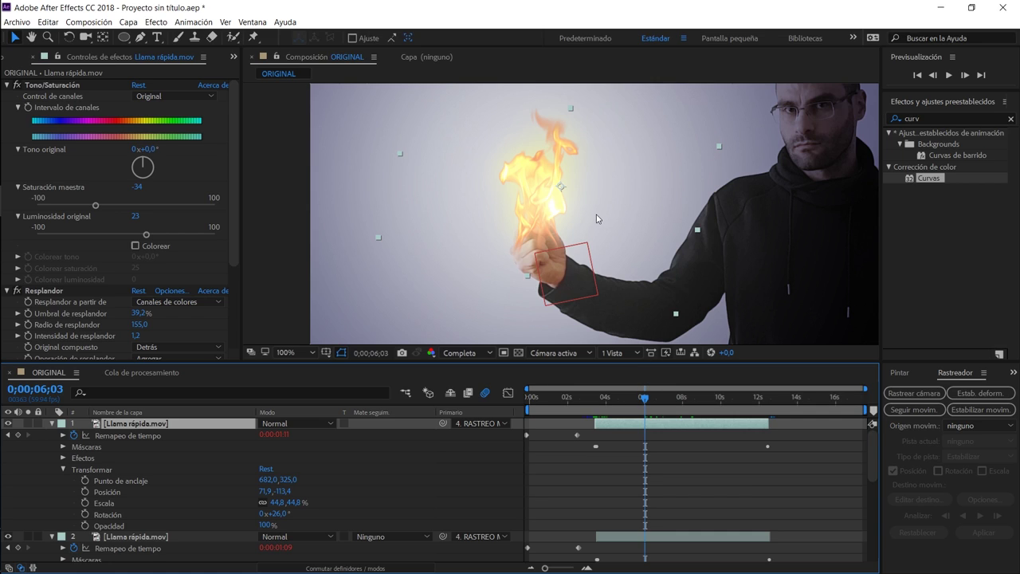
scroll(590, 213, down, 2)
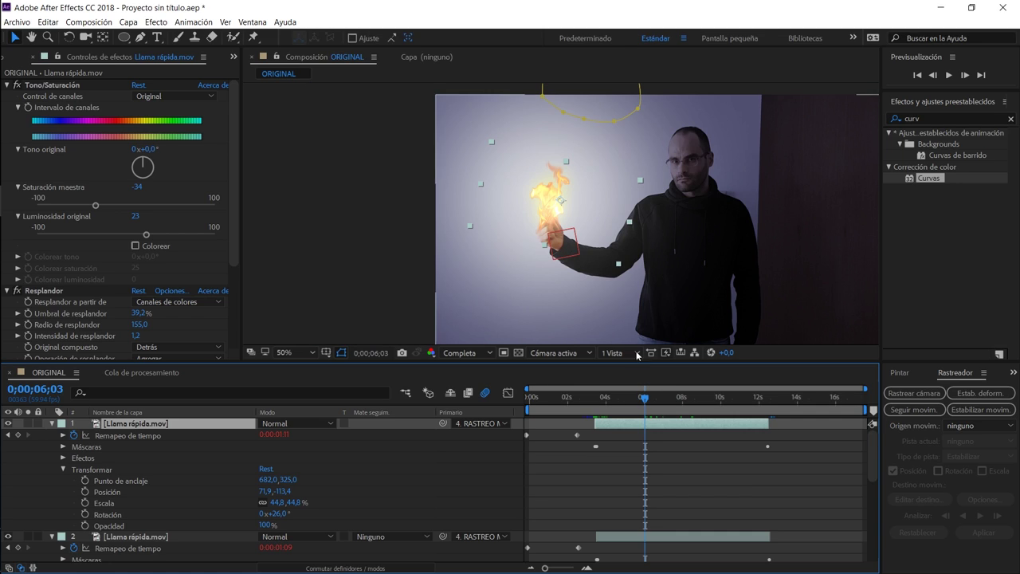
Zoom the timeline near 4 s and stagger the start times of the second and top flame layers
drag(646, 403, 596, 404)
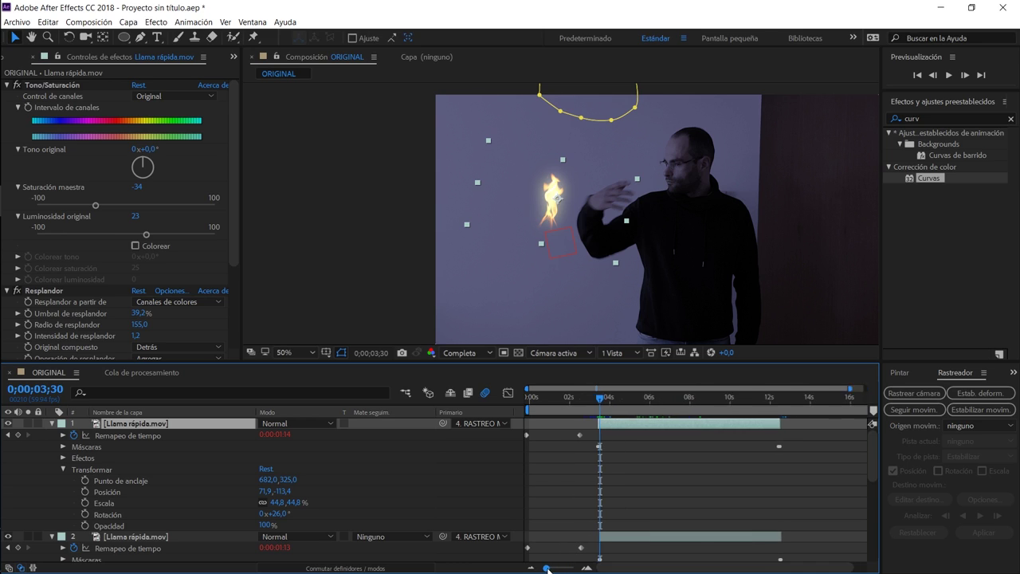
drag(545, 569, 561, 568)
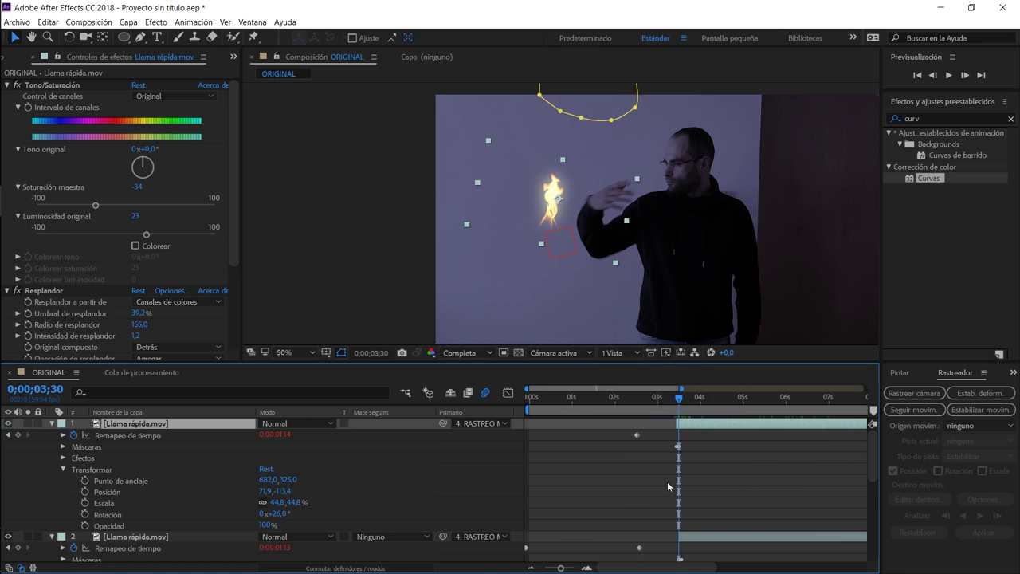
click(52, 423)
click(51, 435)
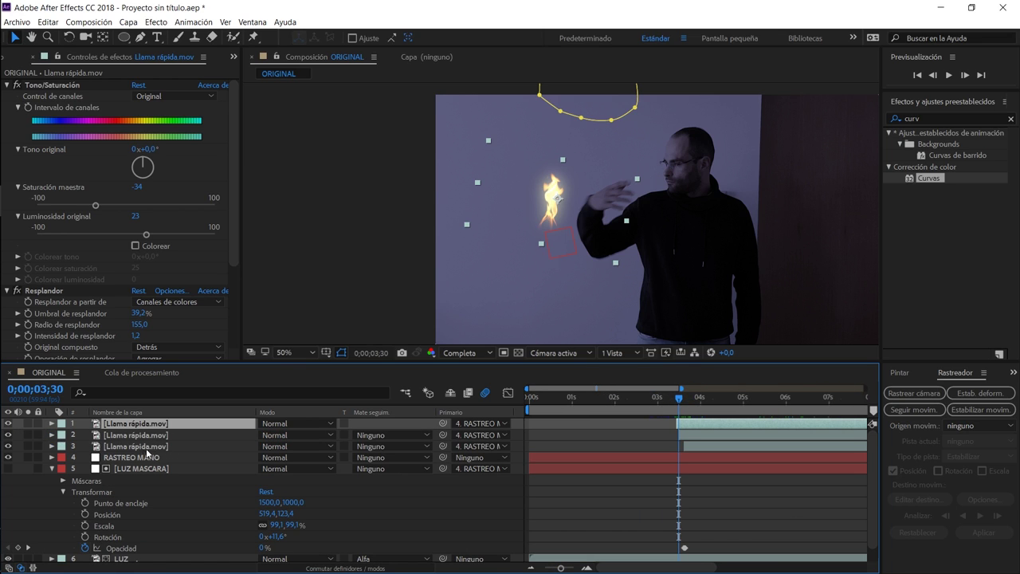
click(170, 446)
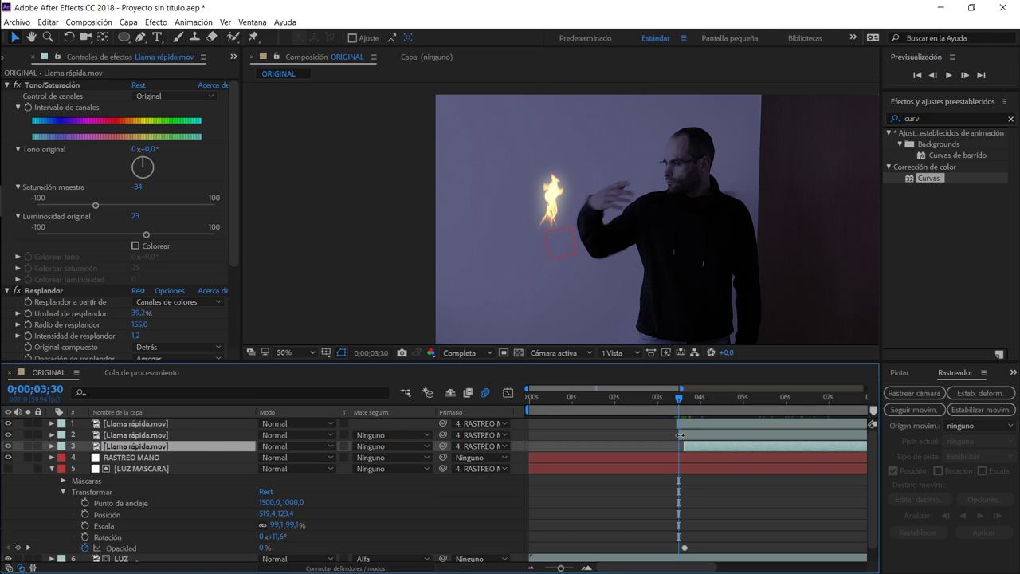
drag(680, 435, 683, 435)
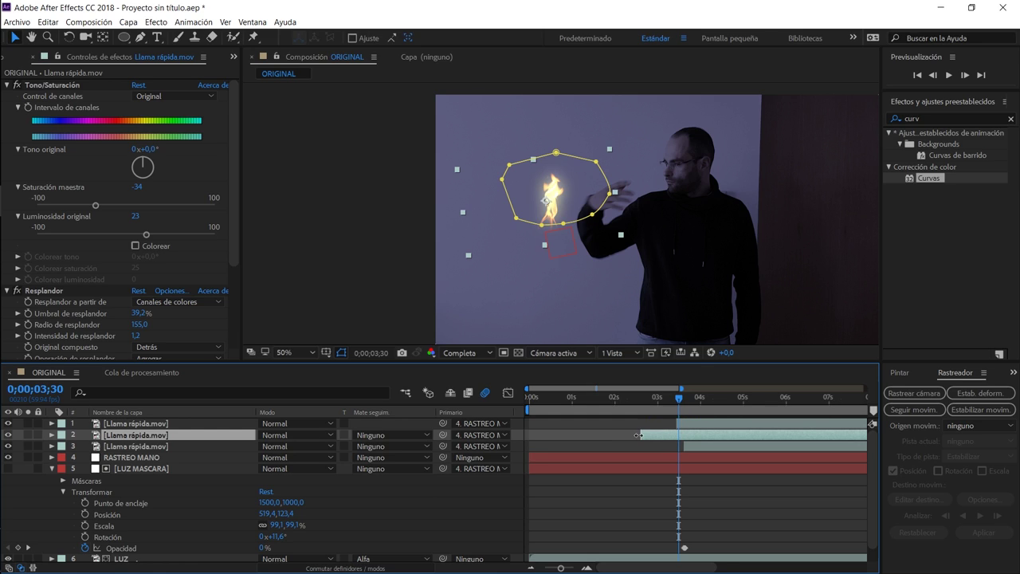
drag(682, 435, 691, 434)
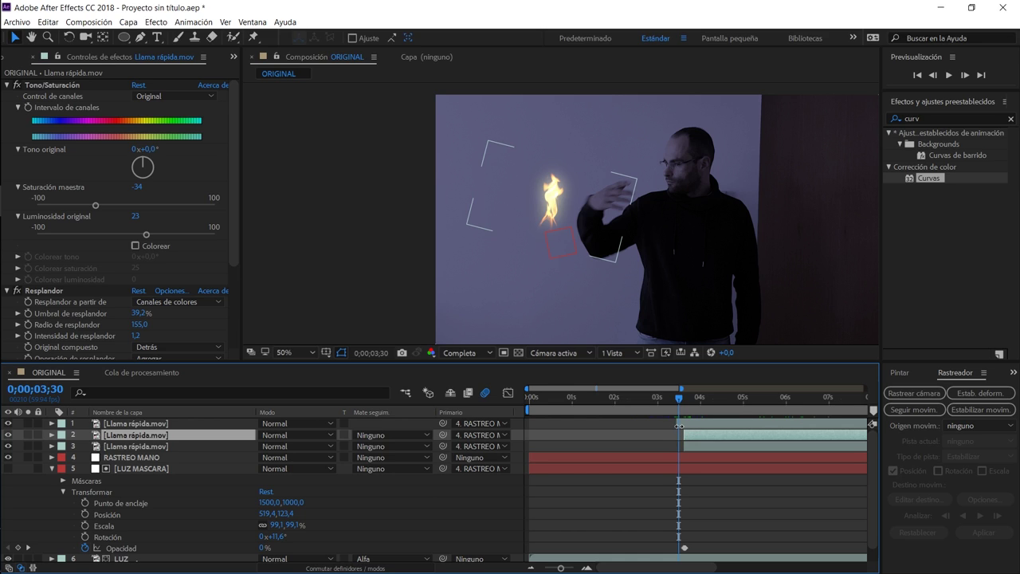
click(677, 423)
mouse_move(683, 424)
mouse_down()
mouse_move(682, 401)
mouse_move(693, 401)
mouse_up()
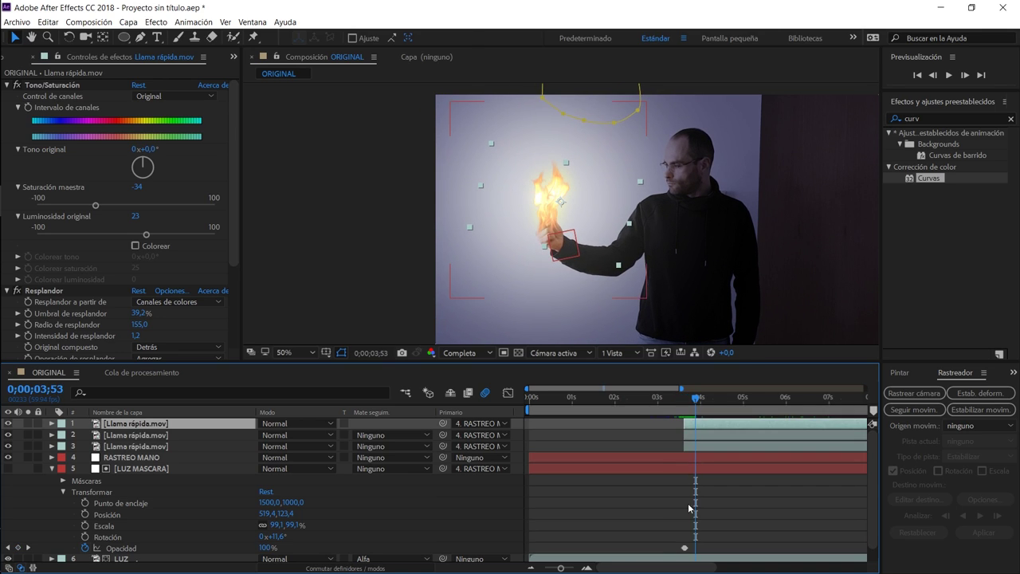
Check where the flames end near 12 seconds, then return to the composition start
drag(639, 569, 759, 569)
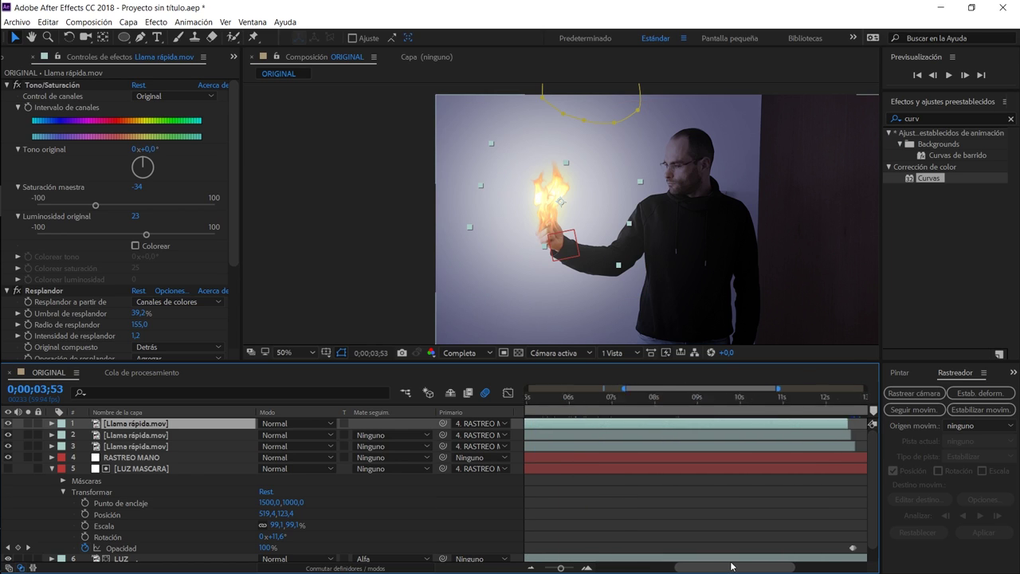
click(735, 400)
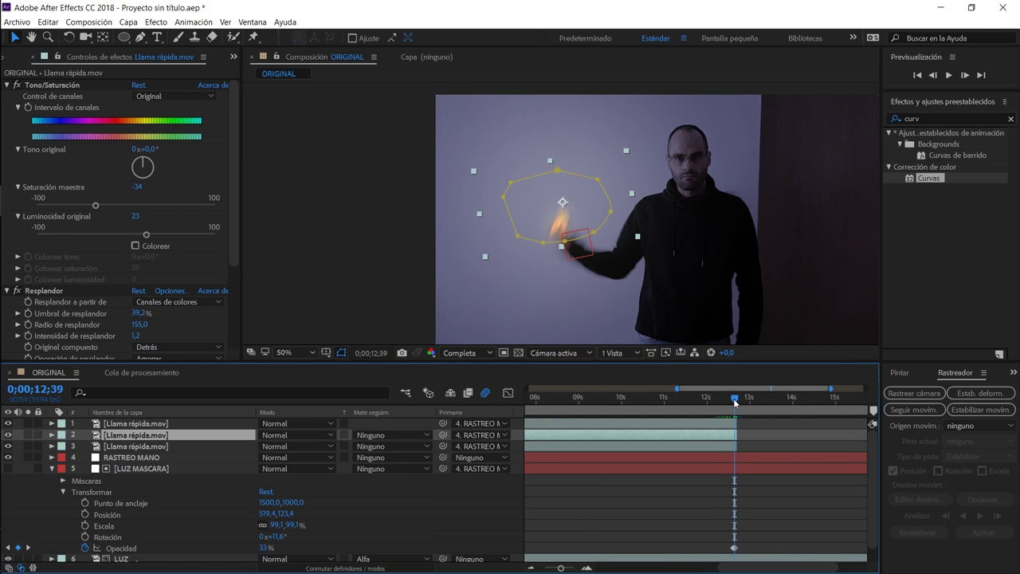
drag(735, 400, 733, 398)
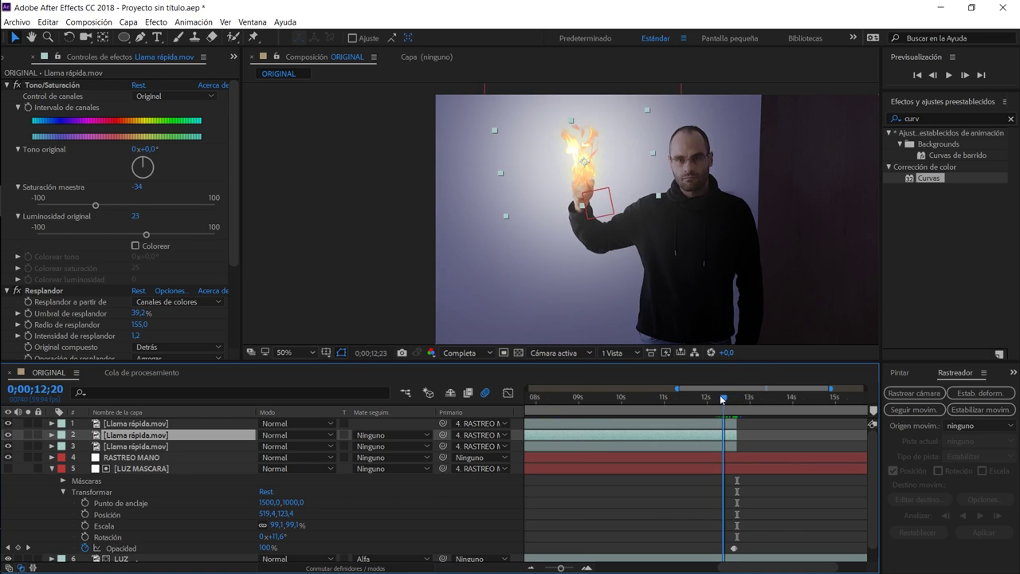
key(semicolon)
click(549, 399)
drag(549, 399, 517, 401)
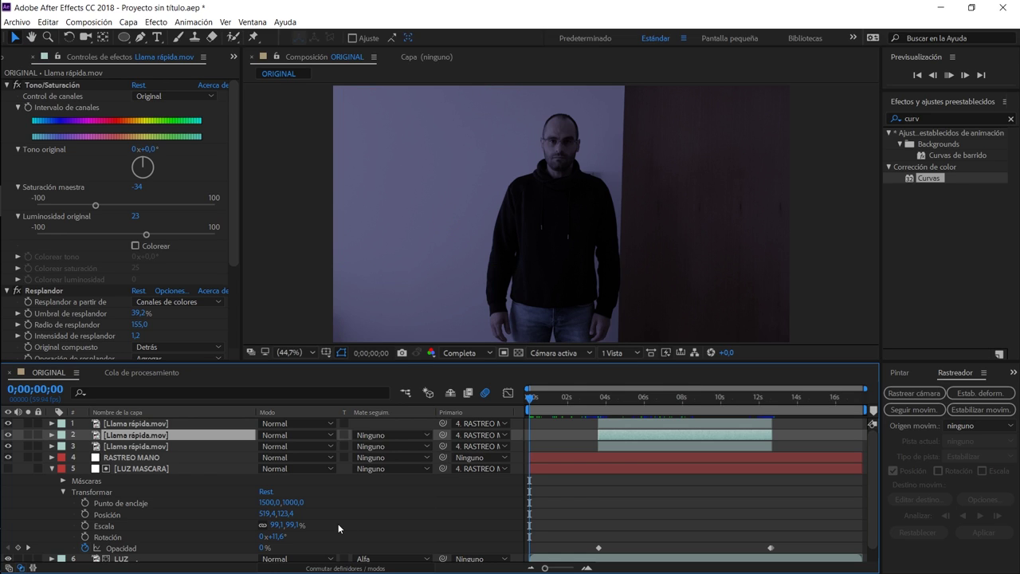
Play a preview of the composition, then enlarge the viewer to fill the workspace
key(space)
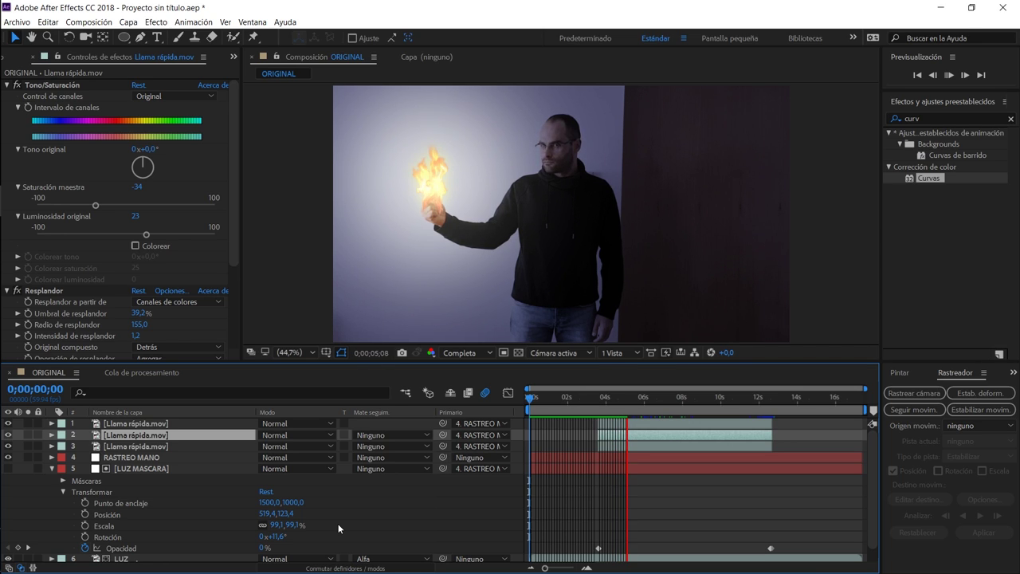
key(grave)
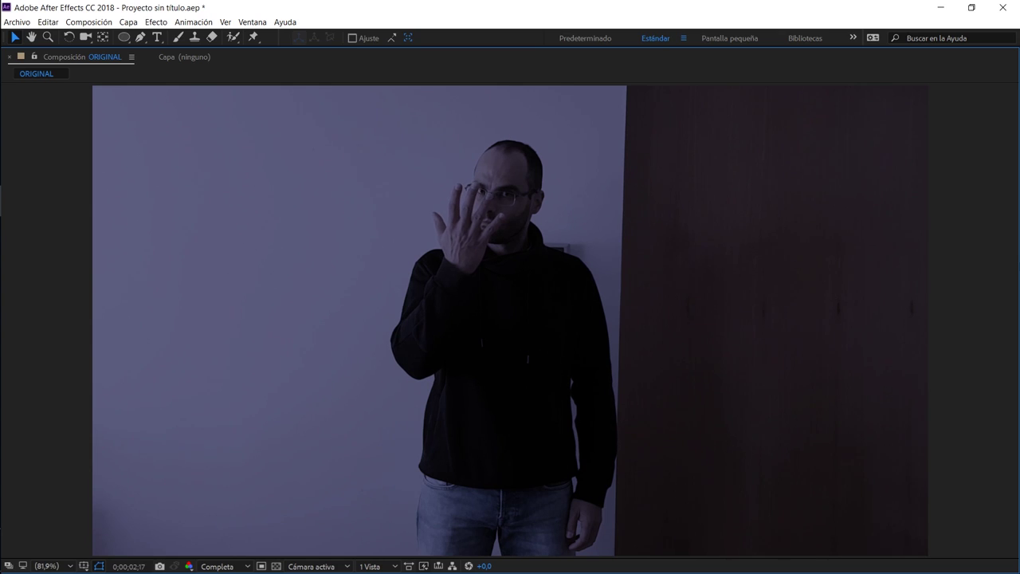